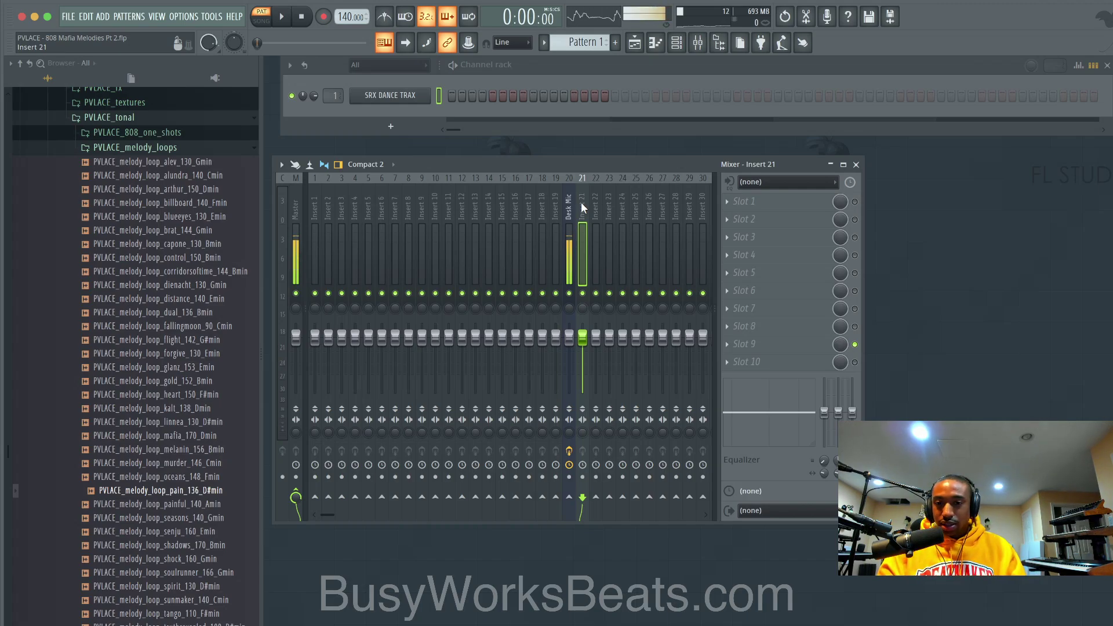
- Turn off solo for effect slot 9 on mixer Insert 21
right_click(855, 344)
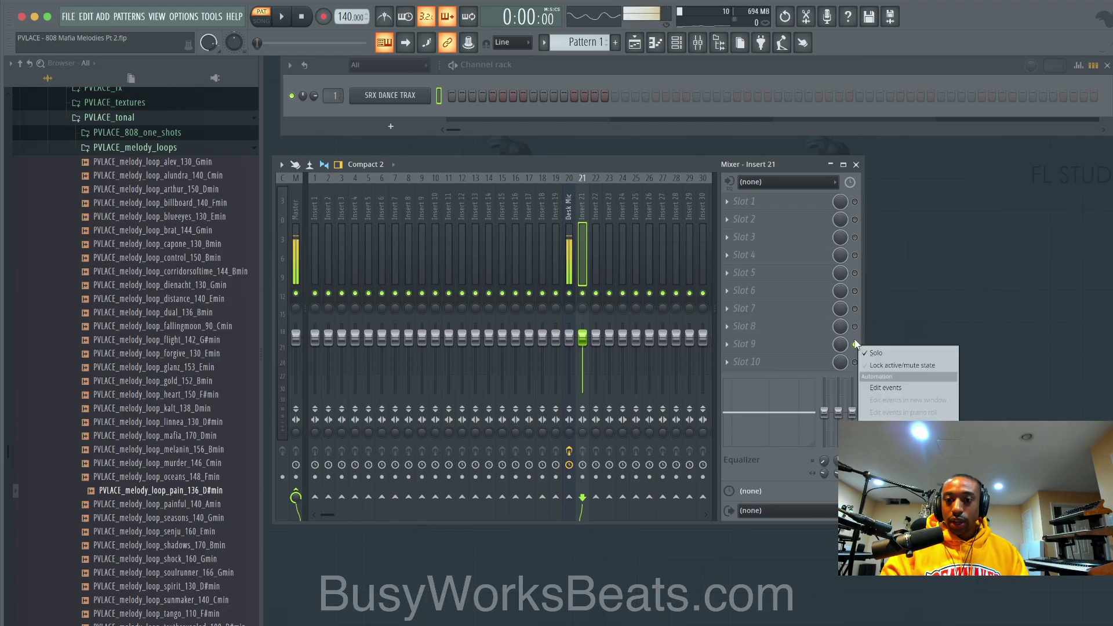
click(869, 353)
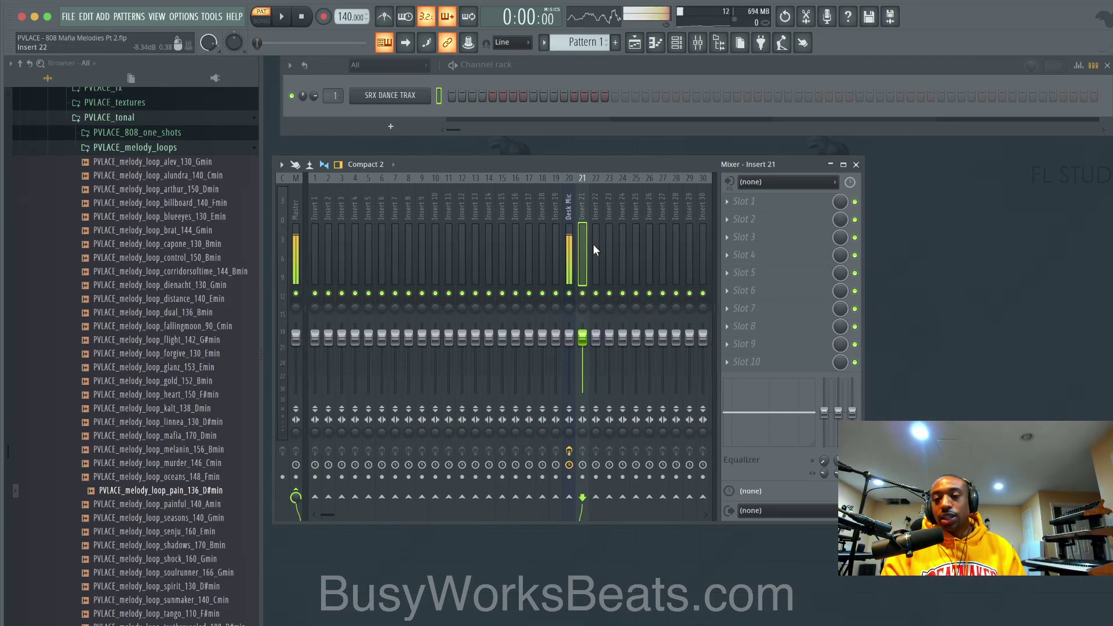
- Open the SRX DANCE TRAX instrument and look through its Bell category patches
click(409, 109)
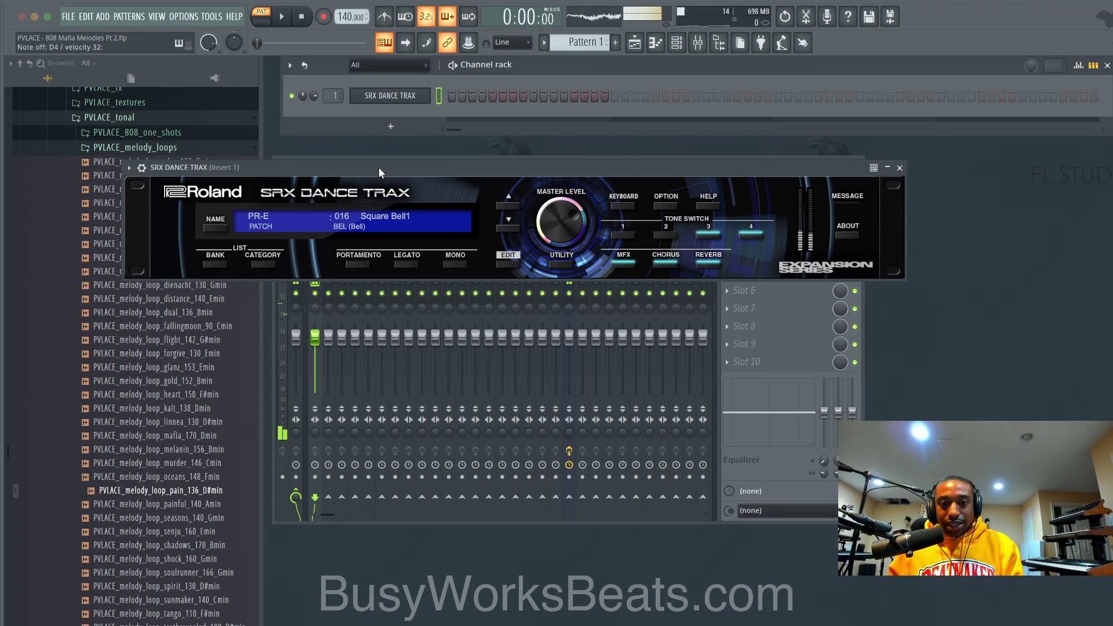
click(262, 262)
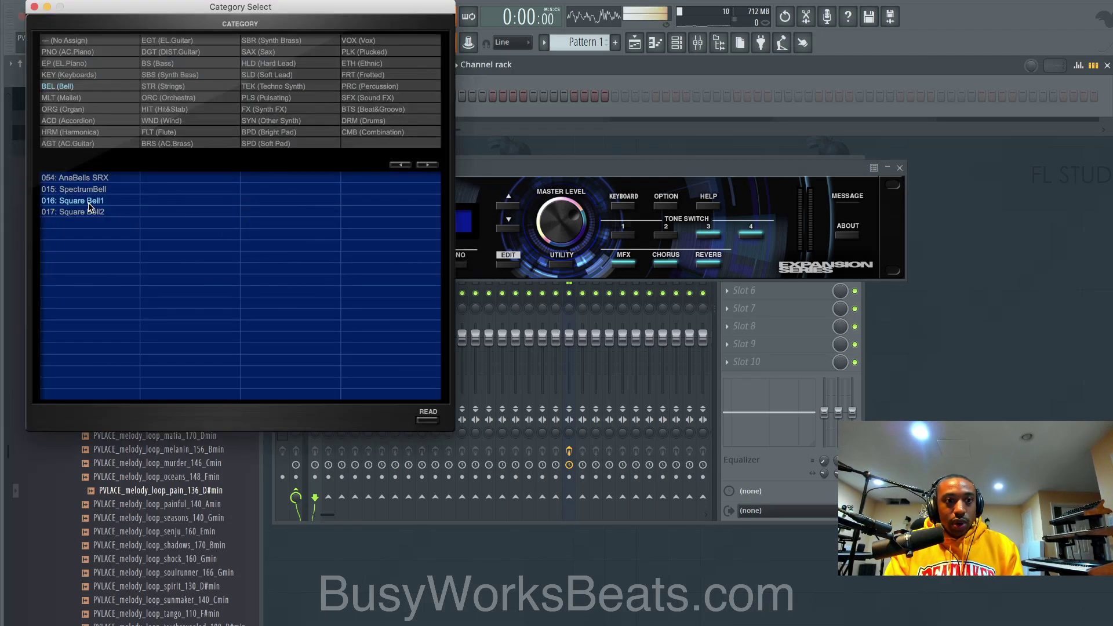
click(34, 7)
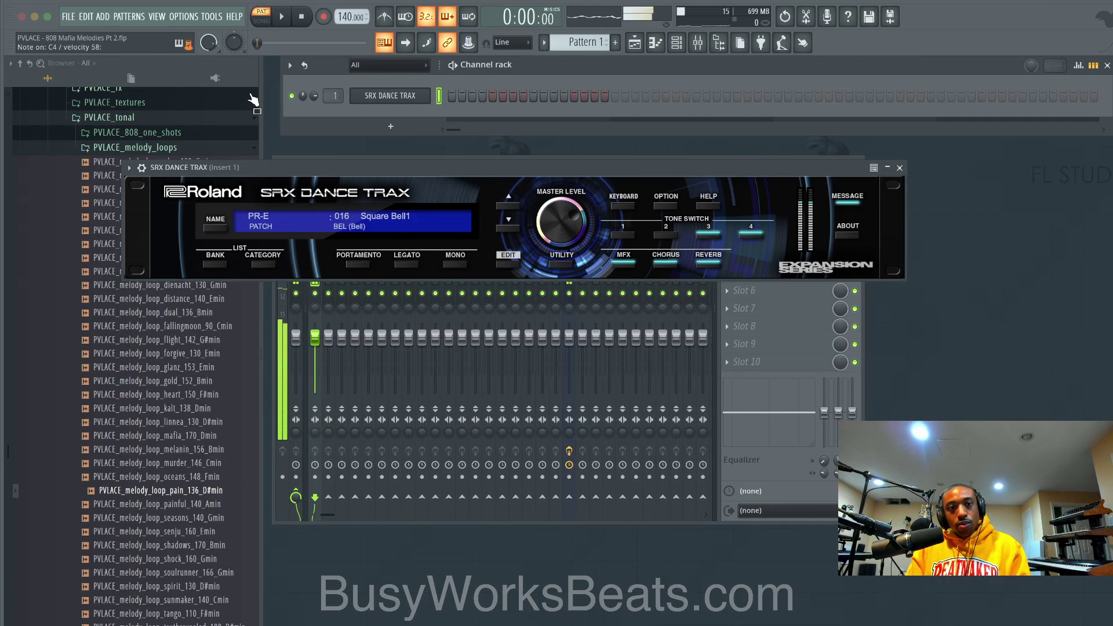
- Raise the SRX DANCE TRAX channel volume and its Insert 1 mixer fader
drag(314, 95, 314, 68)
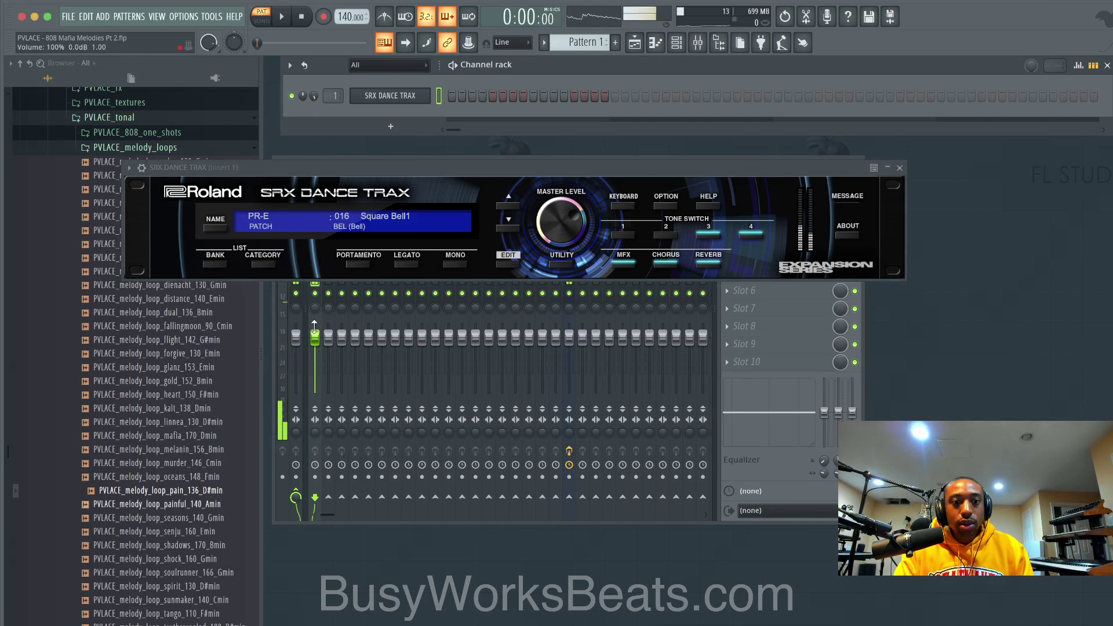
drag(315, 335, 314, 323)
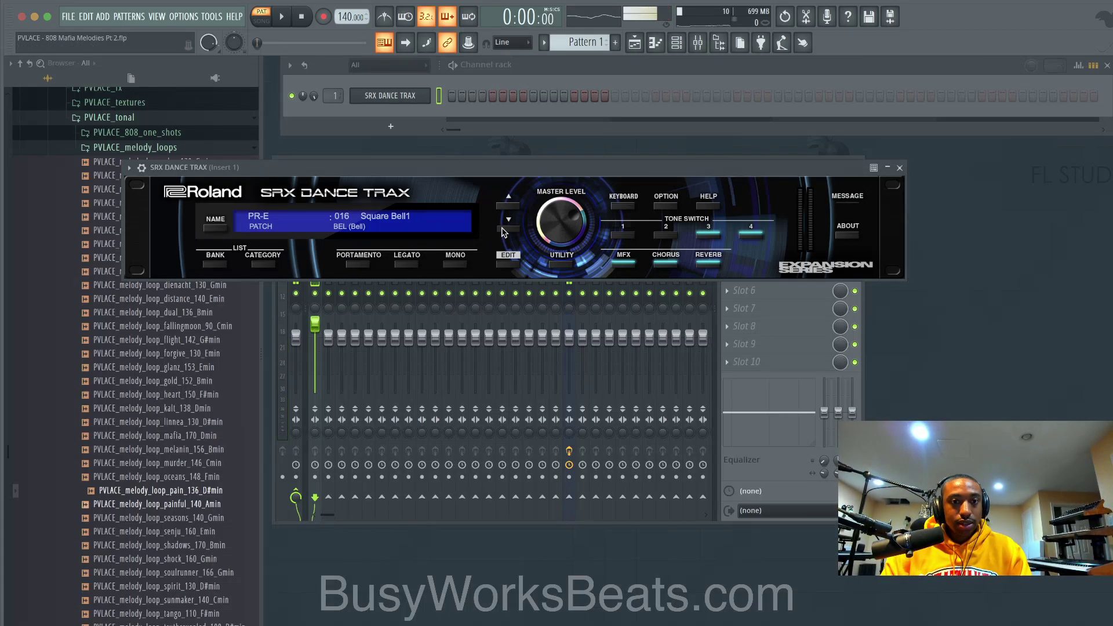
- Change the SRX DANCE TRAX patch to 054: AnaBells SRX from the Bell category
click(504, 209)
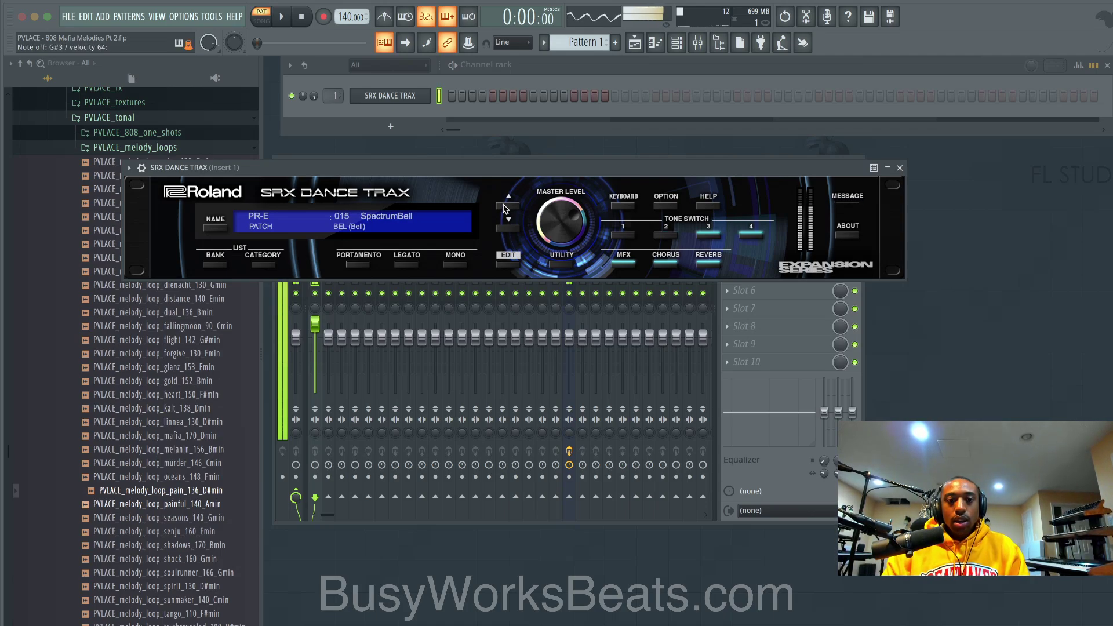
click(350, 235)
click(359, 239)
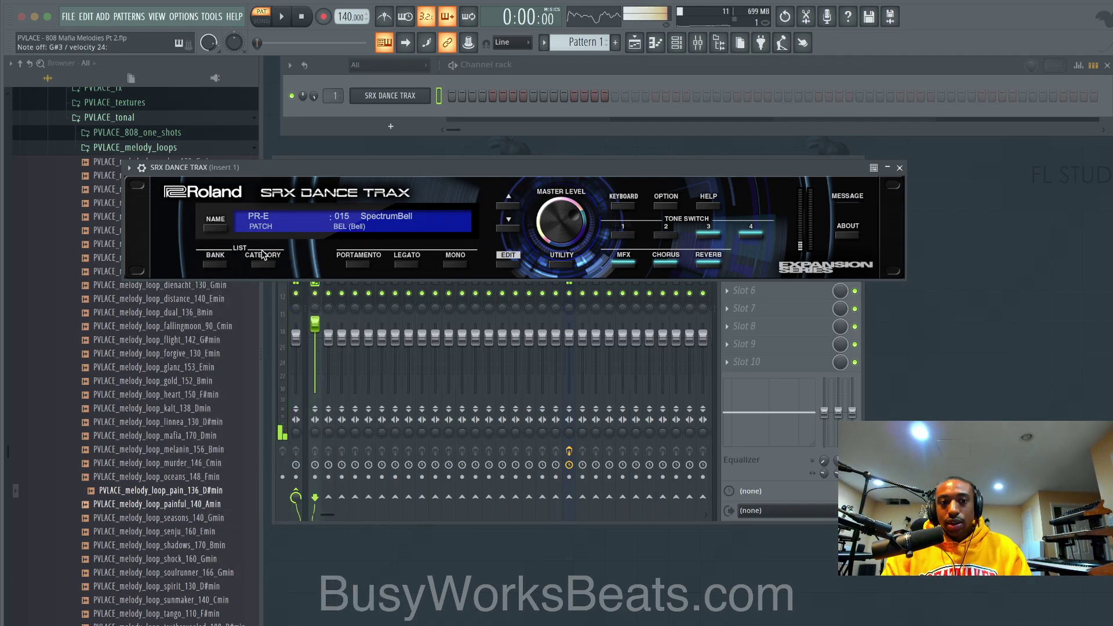
click(257, 265)
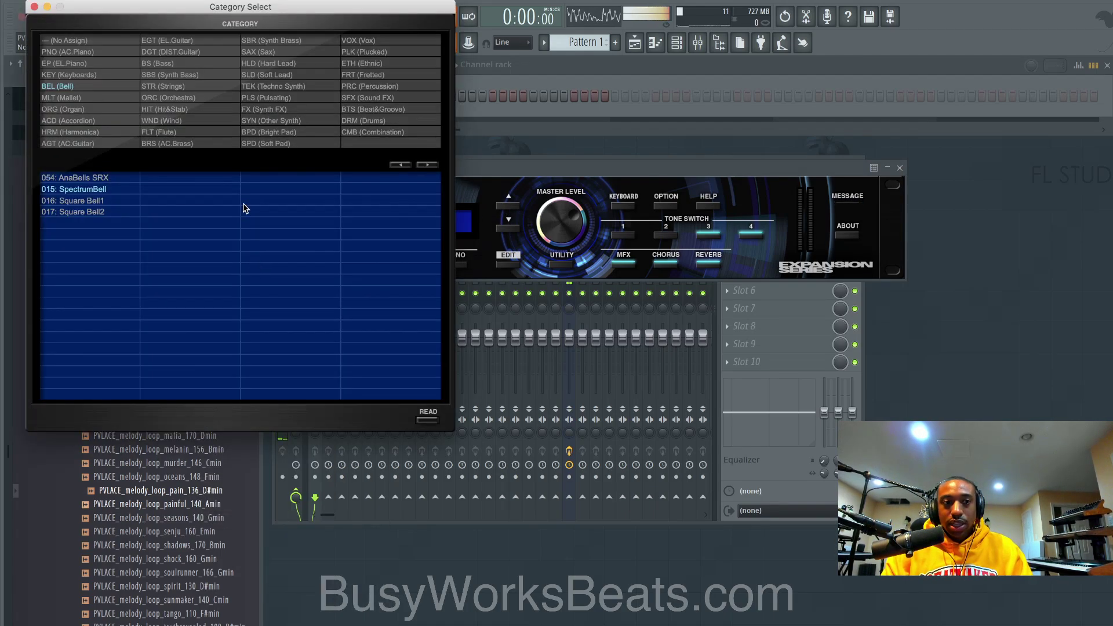
click(89, 178)
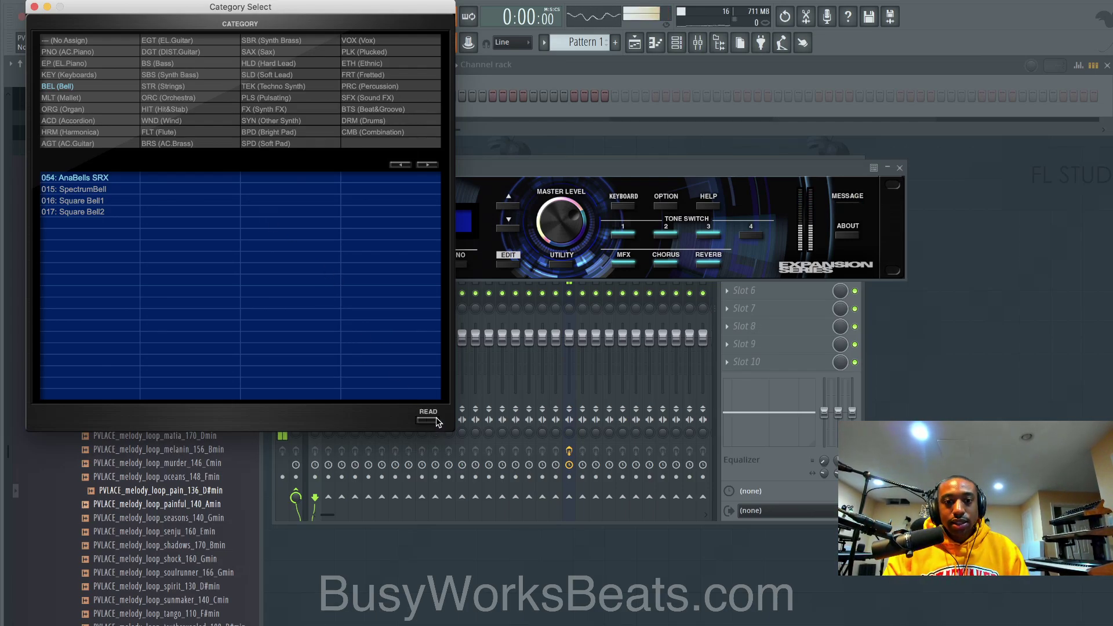
click(434, 420)
- Open the piano roll for the SRX DANCE TRAX channel and close the instrument window
right_click(427, 95)
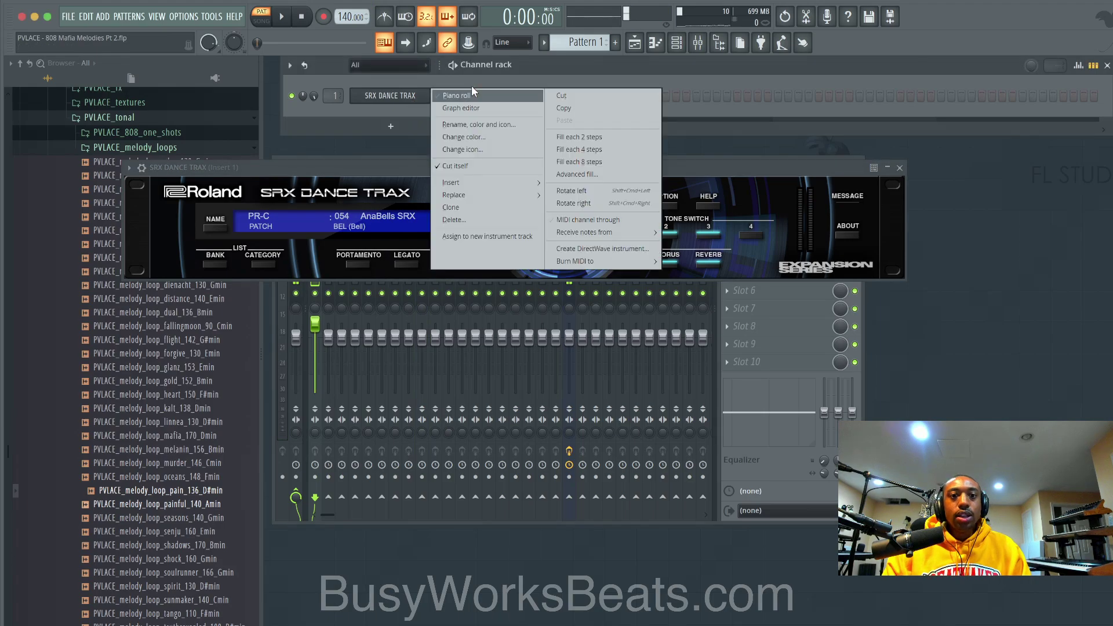
click(458, 96)
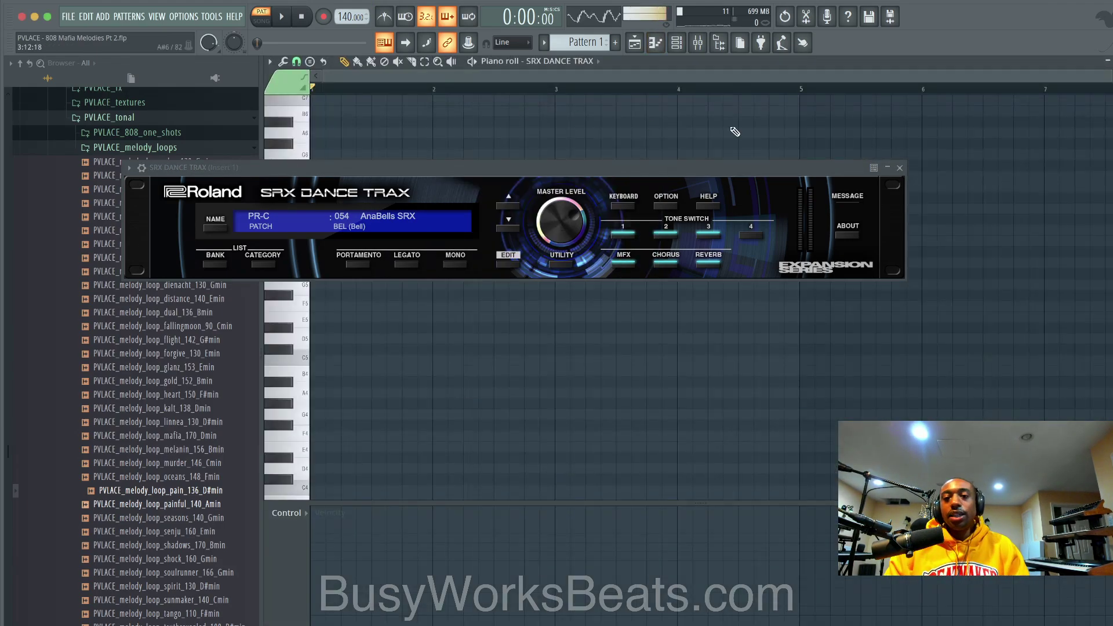
click(900, 168)
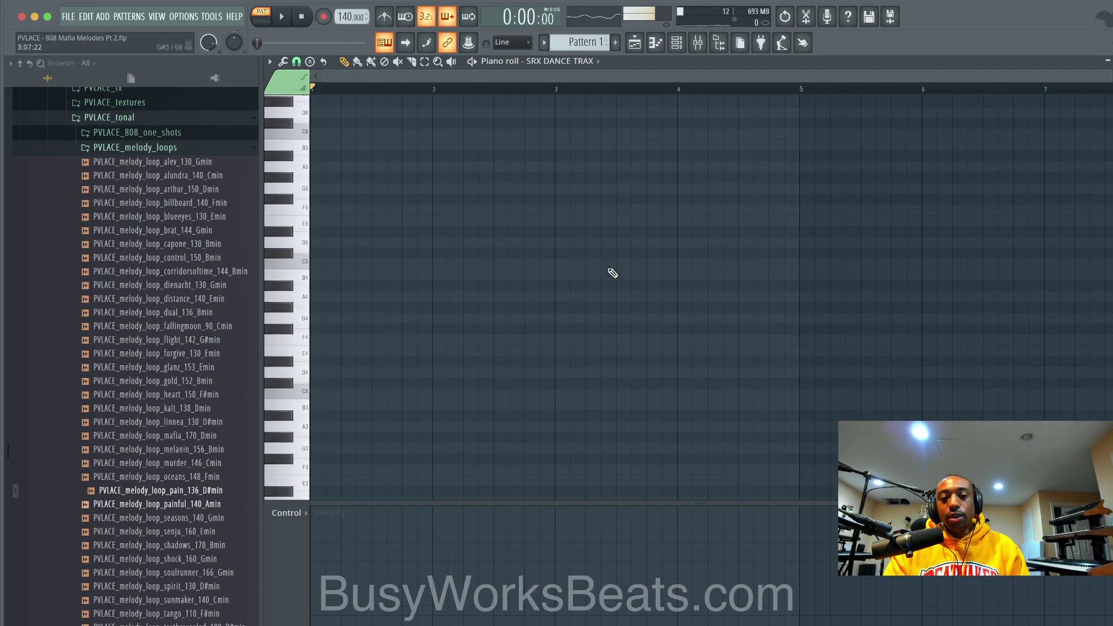
- Enter a five-note chord of F3, G#3, C4, D#4 and G4, all starting at the beginning of bar 1
scroll(612, 273, down, 3)
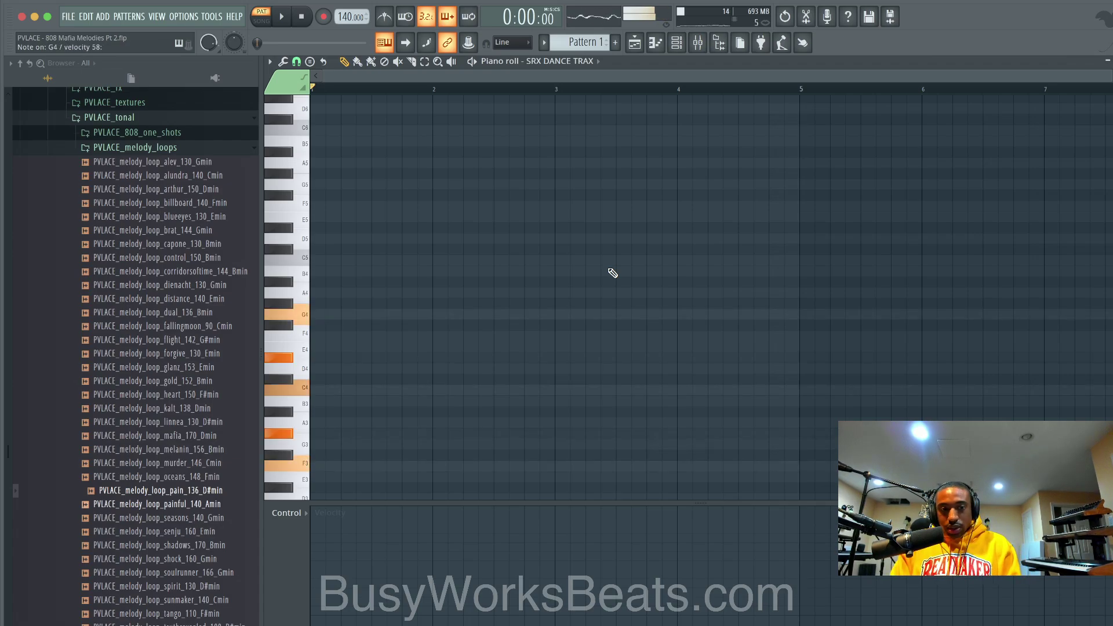
click(325, 466)
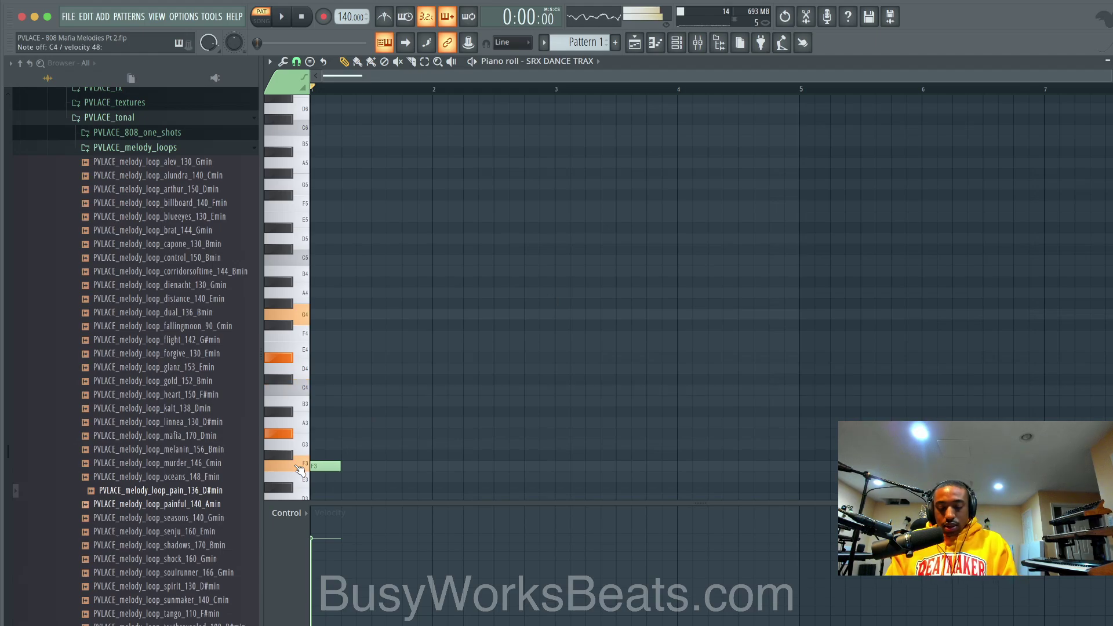
click(320, 435)
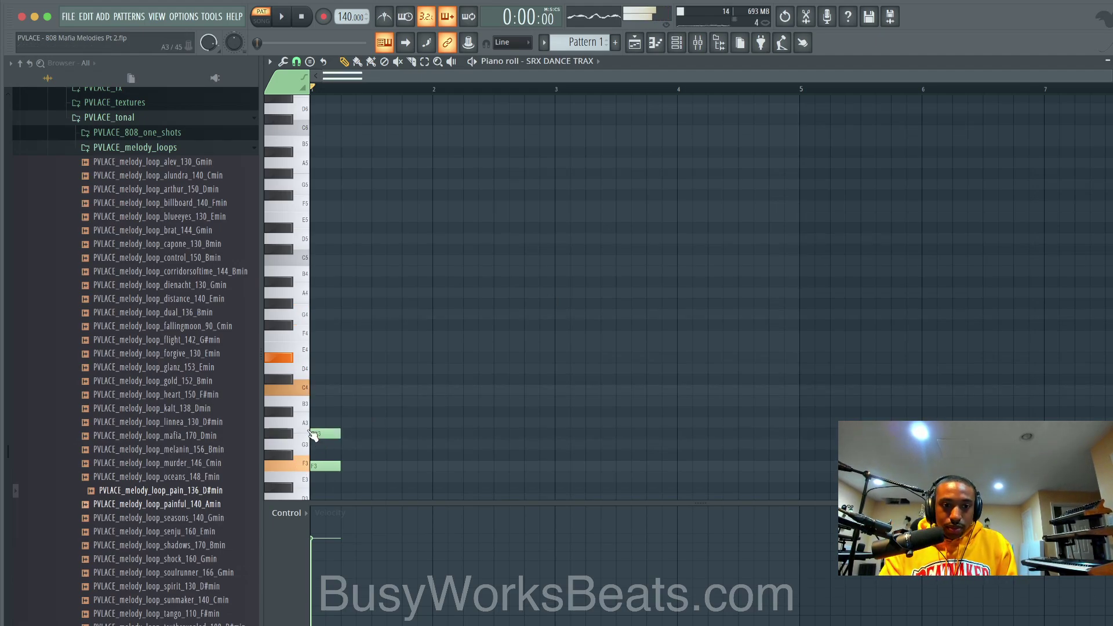
click(328, 390)
click(320, 358)
click(320, 315)
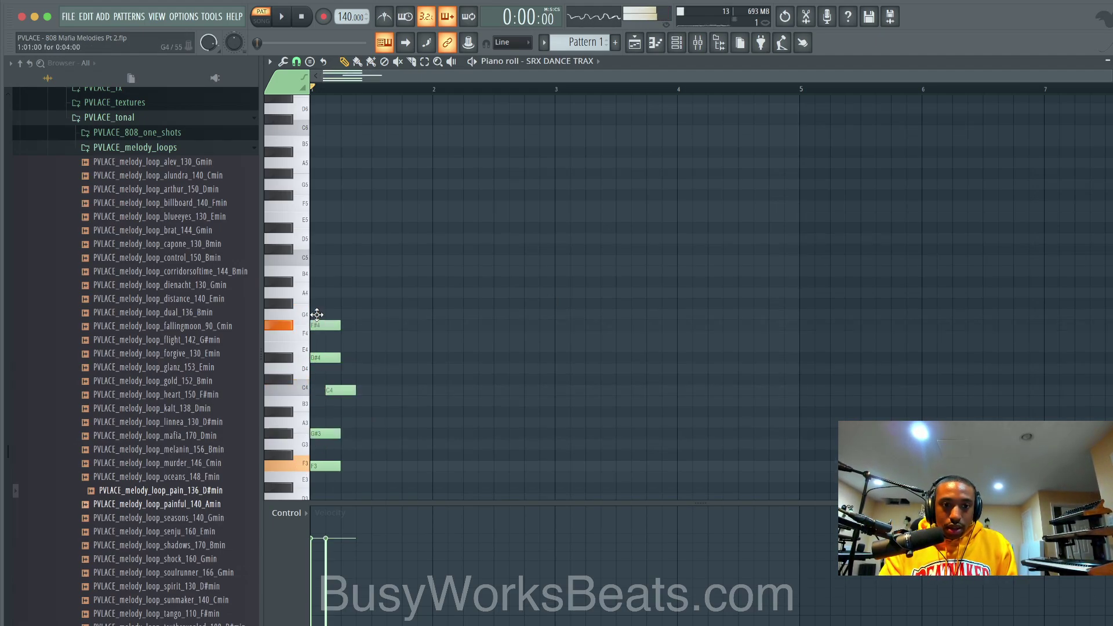
drag(348, 390, 312, 387)
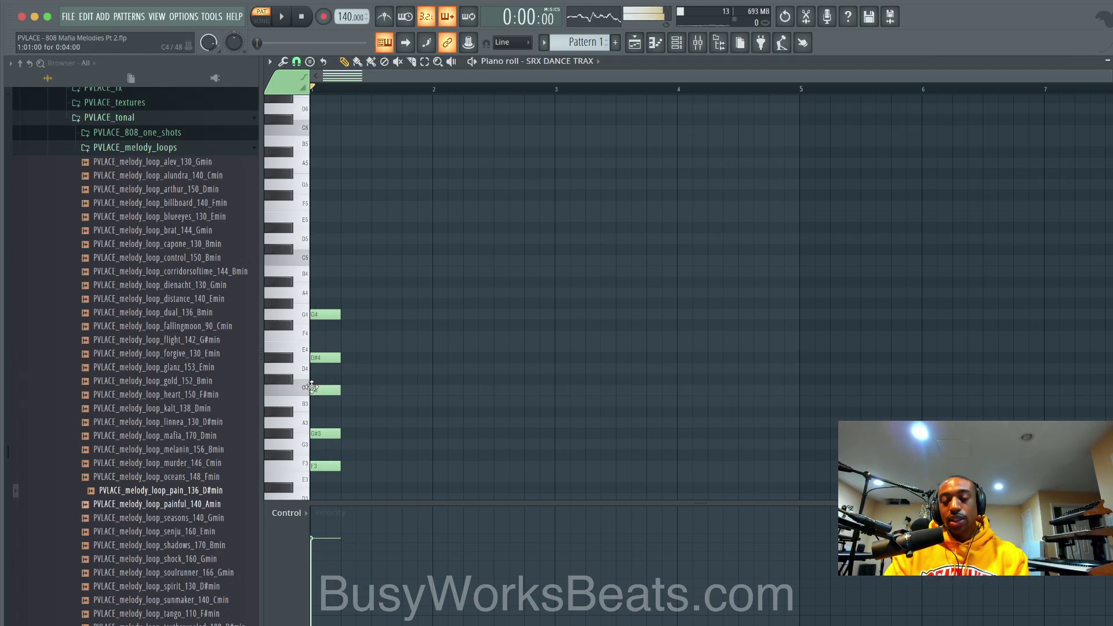
- Stagger the G#3, C4, D#4 and G4 notes one grid step apart after F3 as a rising arpeggio, and play it back
drag(318, 435, 338, 432)
drag(318, 390, 370, 359)
drag(325, 318, 385, 318)
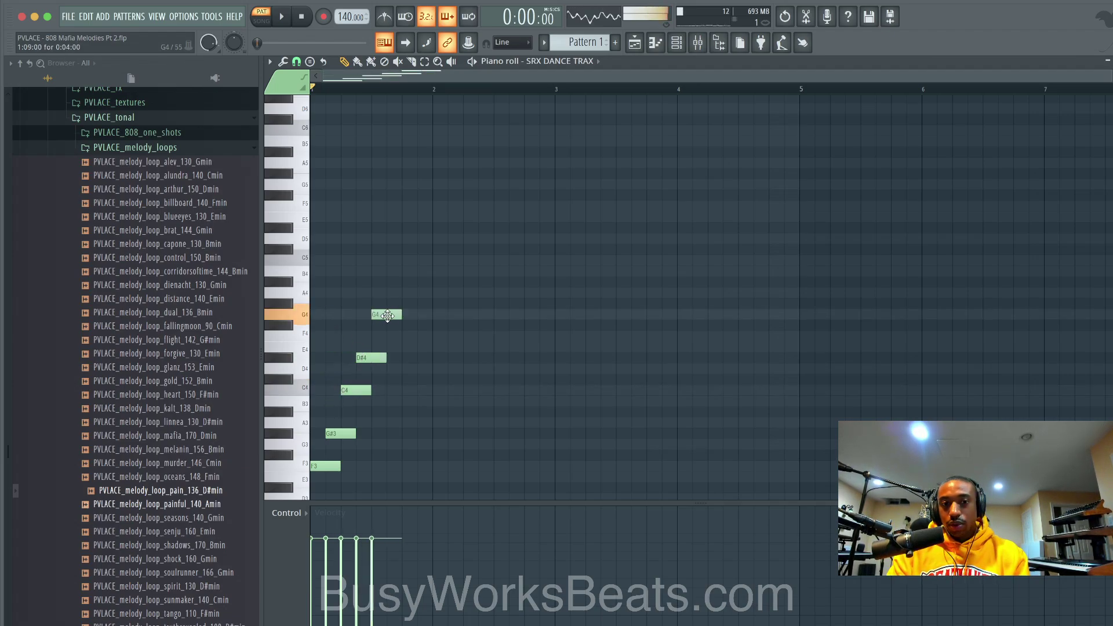
key(space)
key(space)
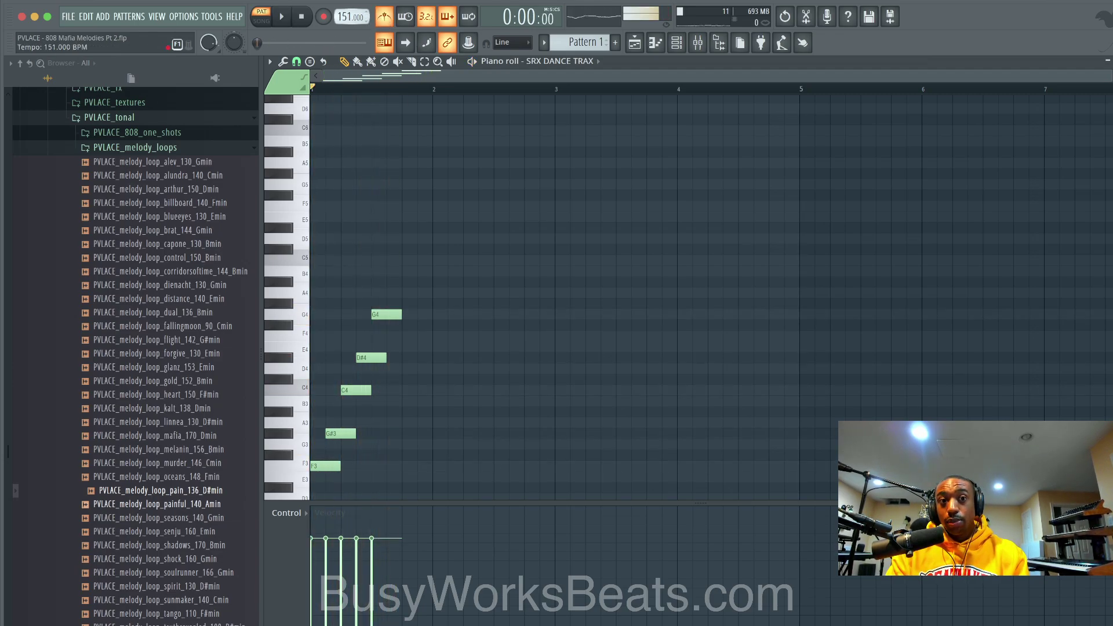
- Set the project tempo to 160 BPM and play back the arpeggio
drag(344, 17, 344, 18)
key(space)
key(space)
key(space)
key(space)
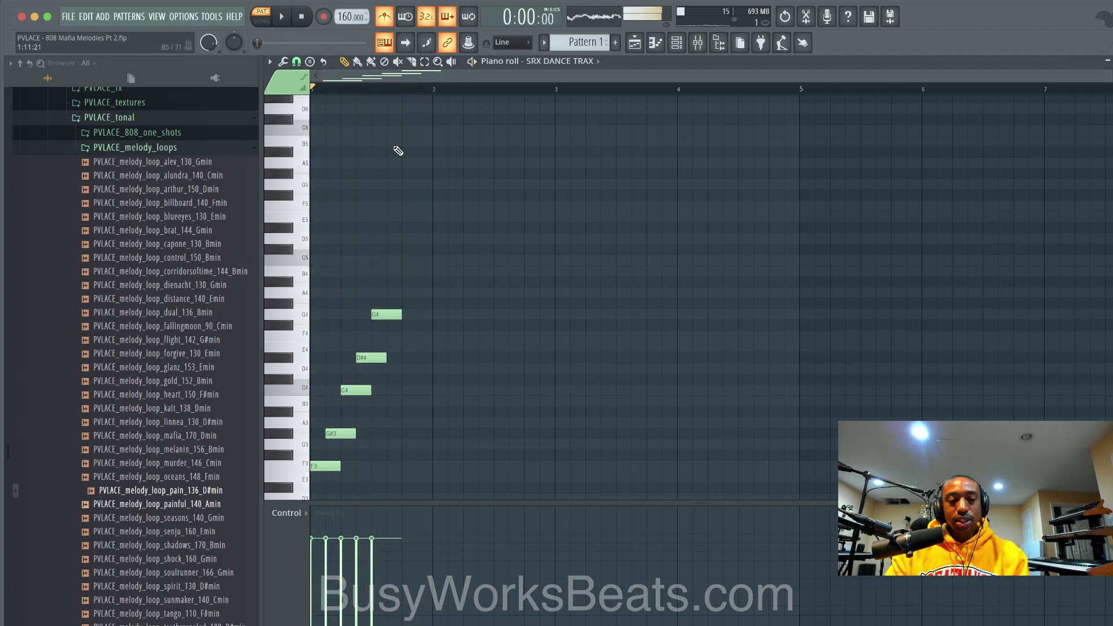
- Select the arpeggio notes, enlarge the velocity lane and shape their velocities into a ramp rising from F3 to G4, previewing the result
drag(402, 264, 308, 515)
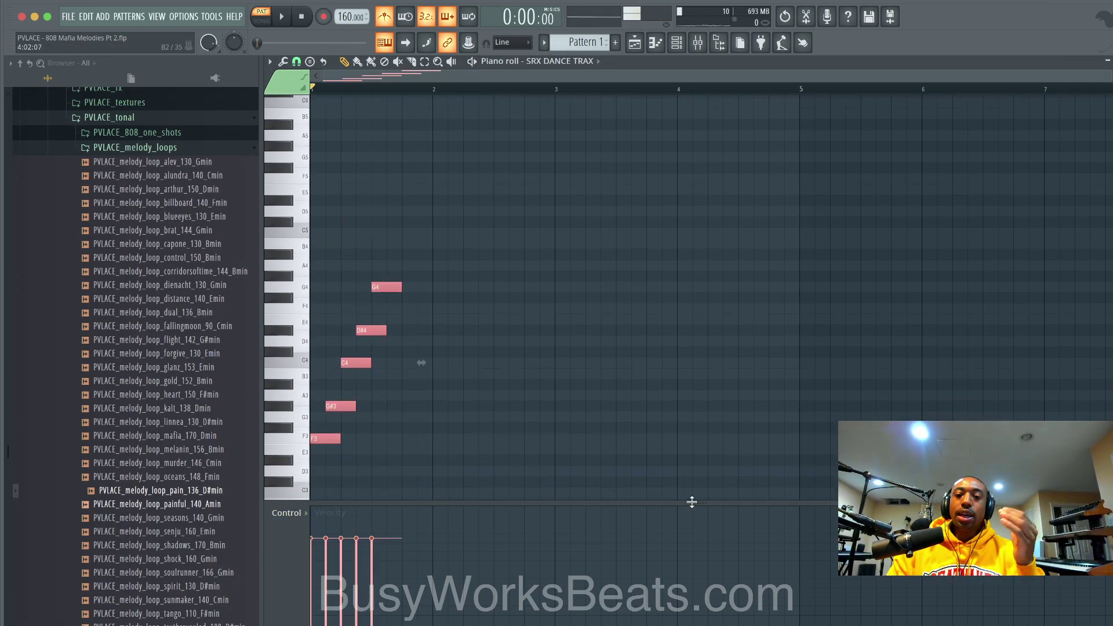
drag(695, 502, 700, 462)
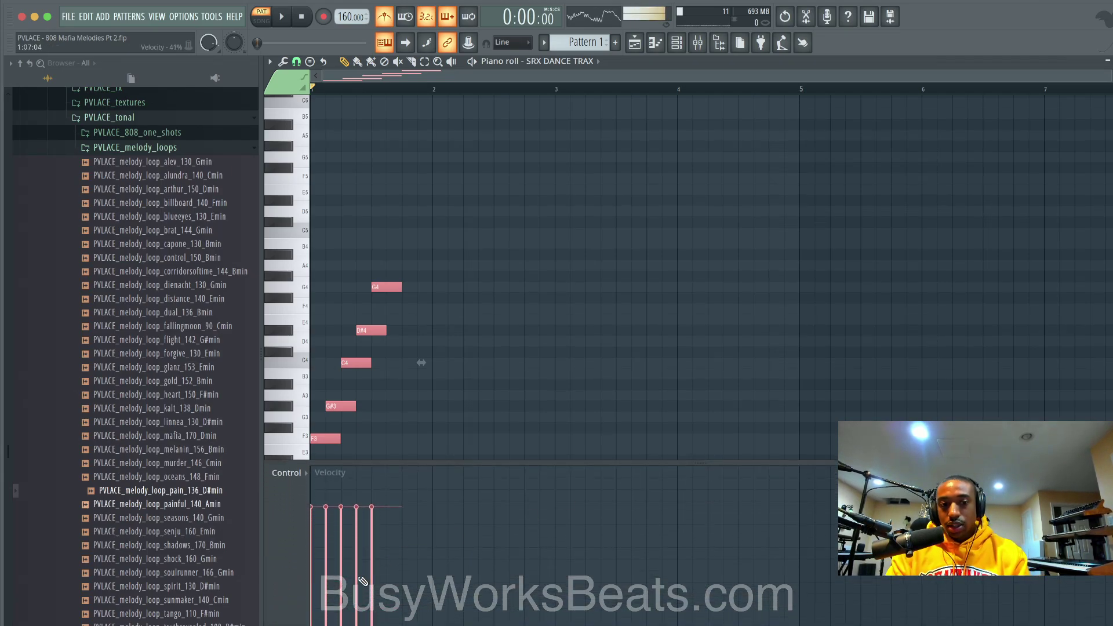
mouse_move(374, 587)
mouse_down()
mouse_move(321, 622)
mouse_move(374, 583)
mouse_up()
key(space)
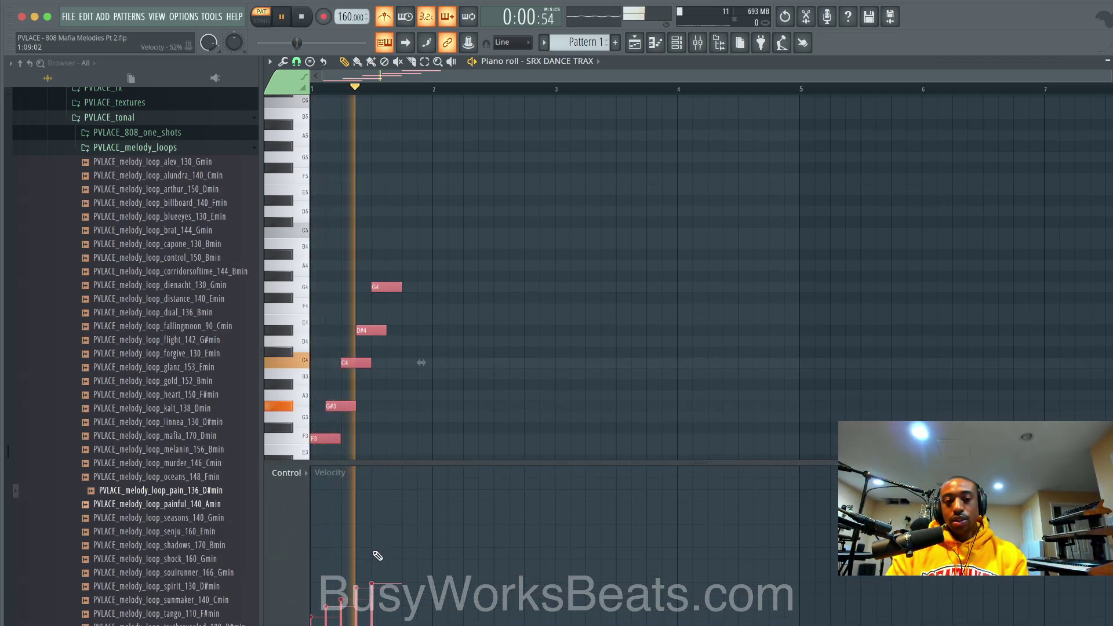
key(space)
drag(383, 529, 375, 576)
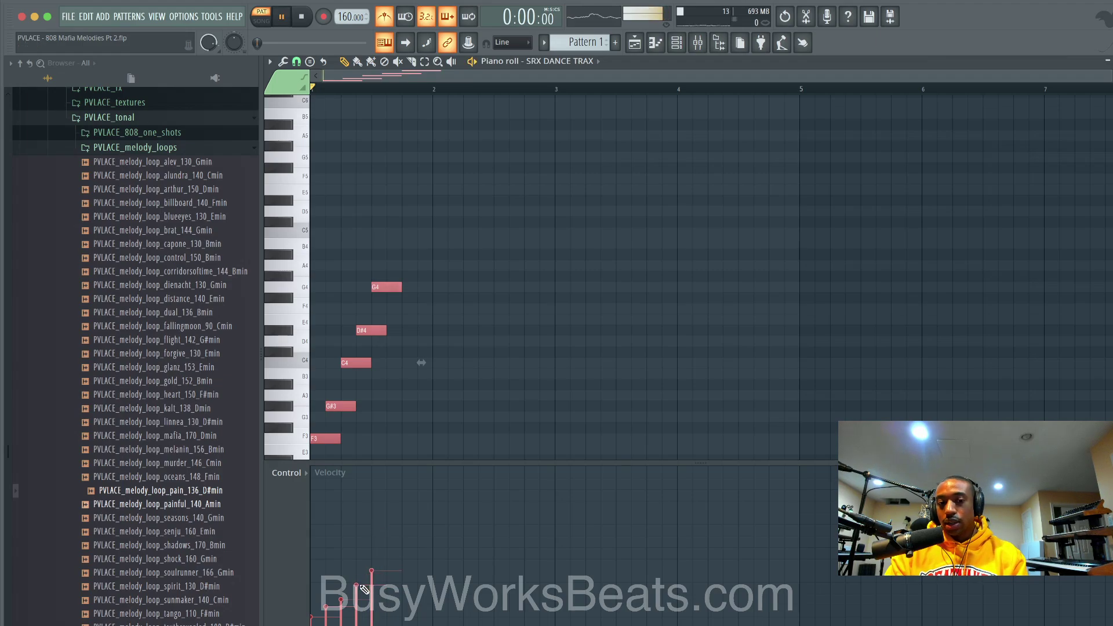
key(space)
key(space)
- Show the channel rack and mixer and play the pattern to check the instrument's level
click(677, 42)
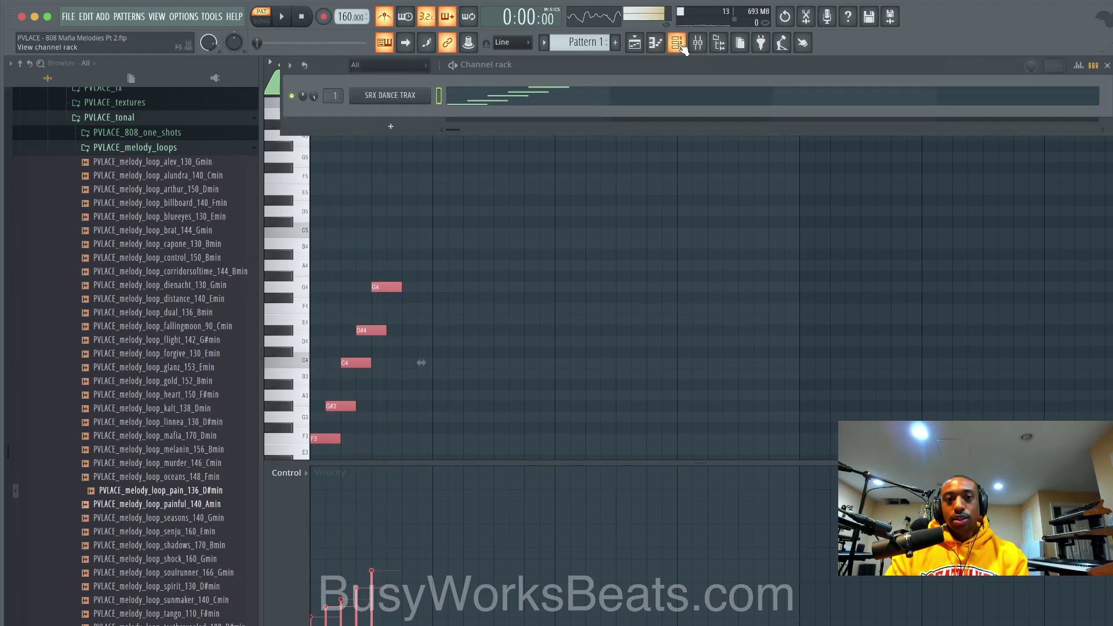
click(697, 42)
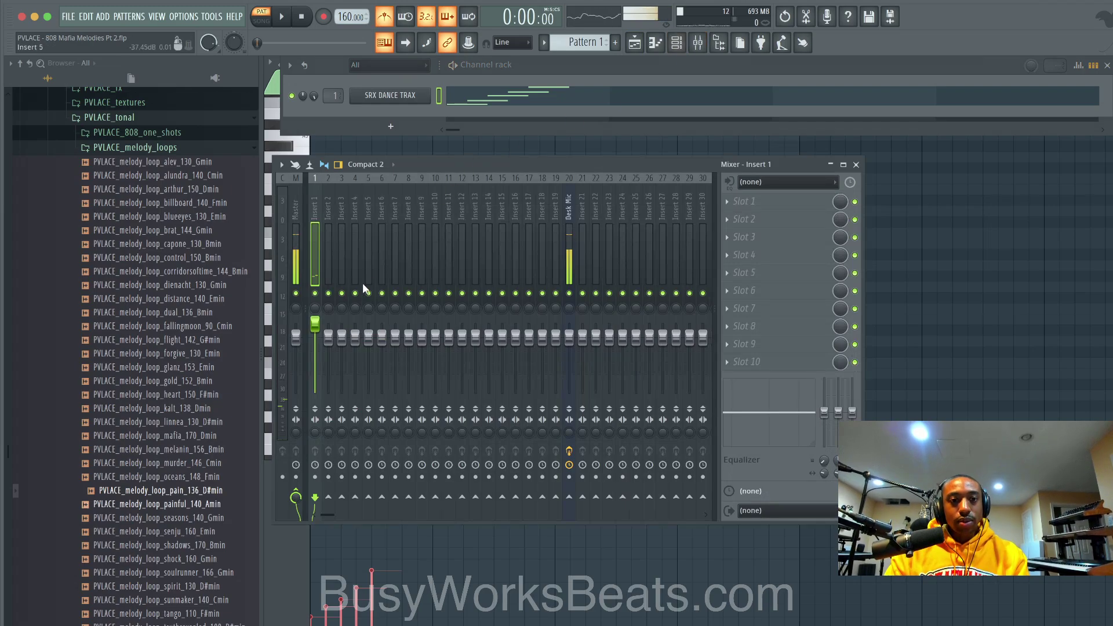
key(space)
key(space)
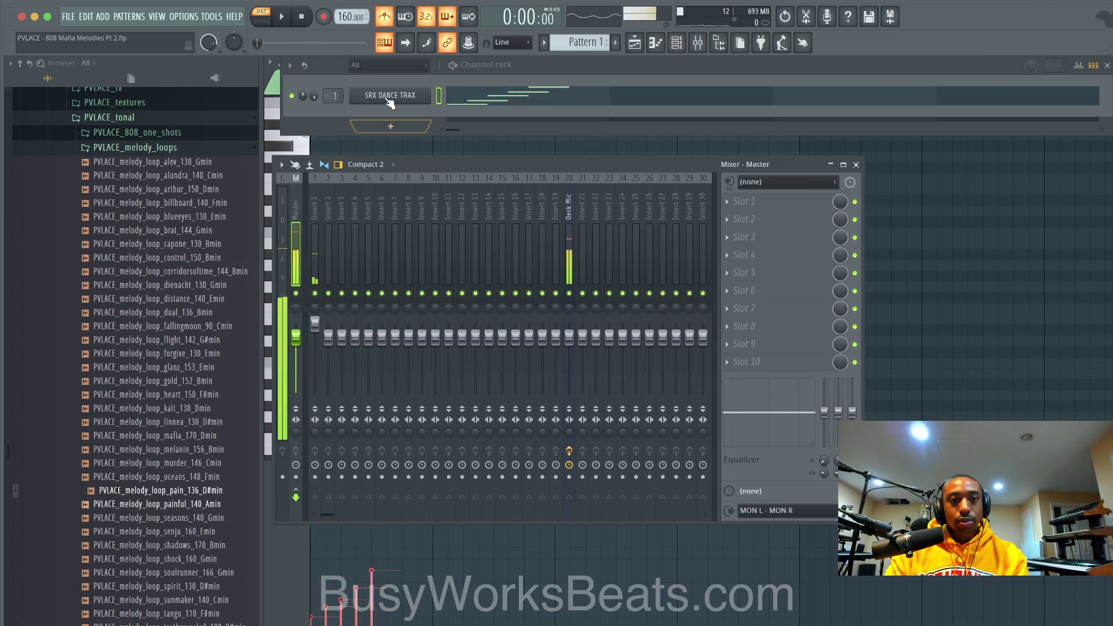
- Raise the SRX DANCE TRAX master level to about 123, close the instrument and play back the pattern
click(390, 95)
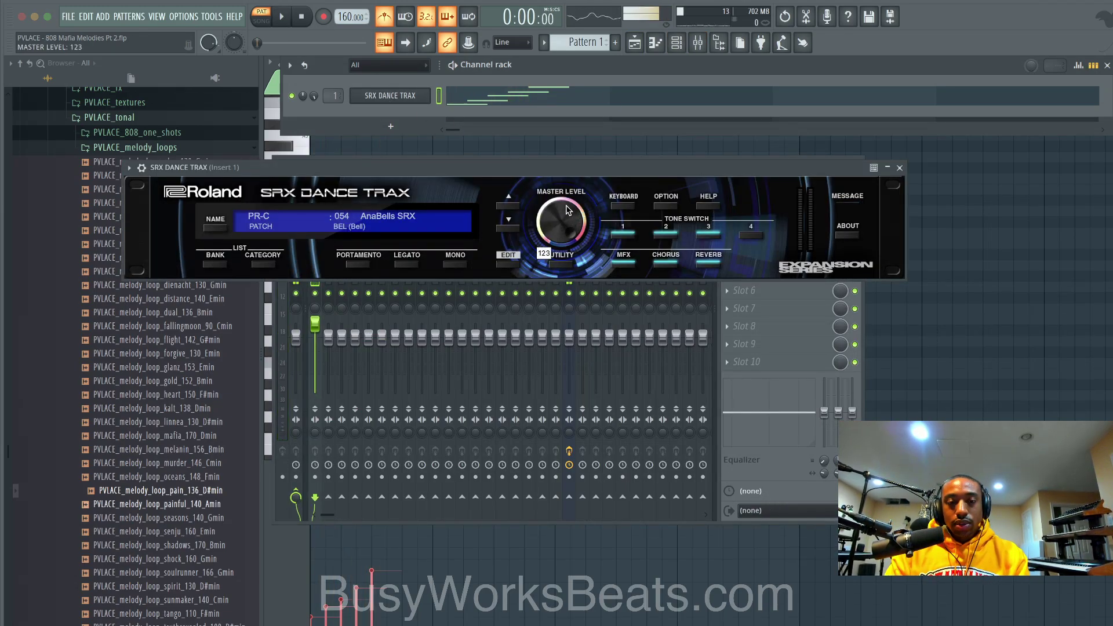
key(space)
click(900, 168)
key(space)
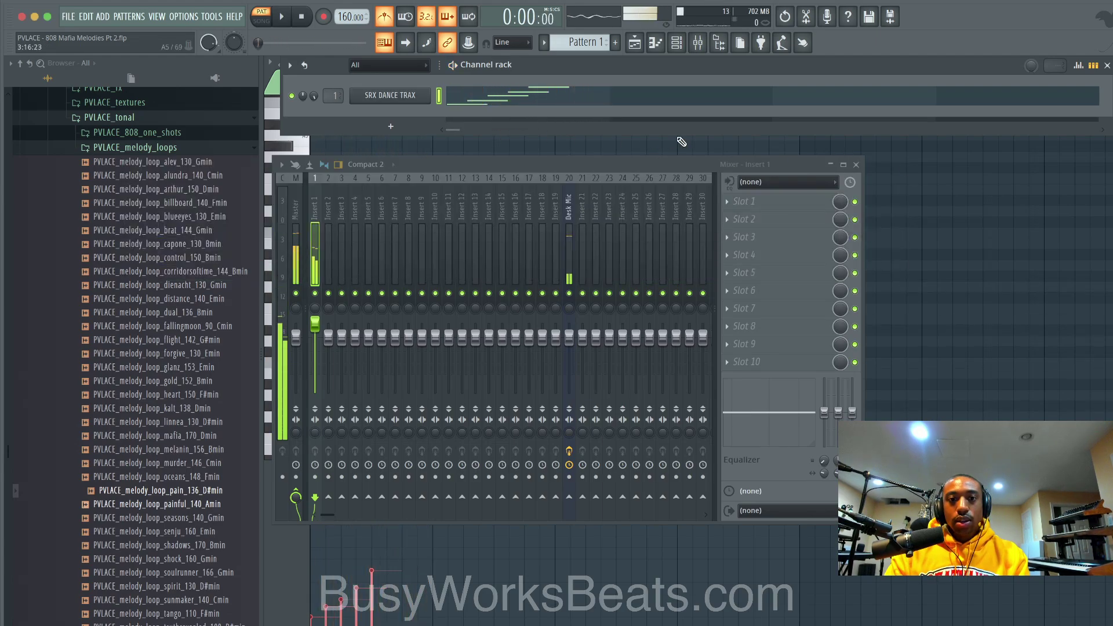
- Return to the piano roll, select the five arpeggio notes and play back the pattern
right_click(922, 203)
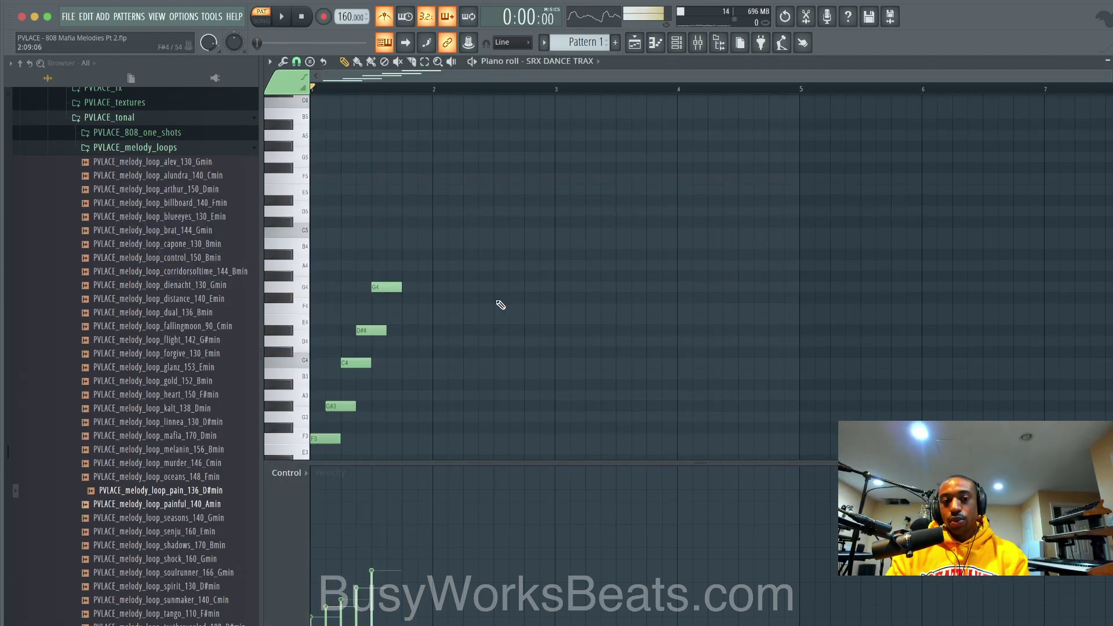
drag(423, 218, 311, 422)
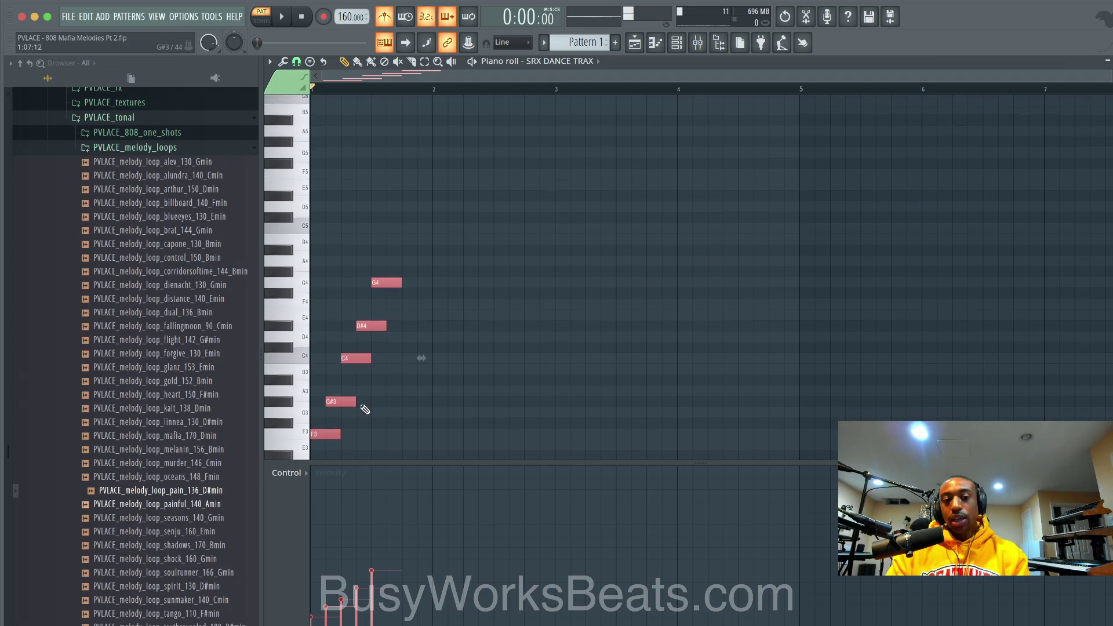
scroll(365, 409, down, 1)
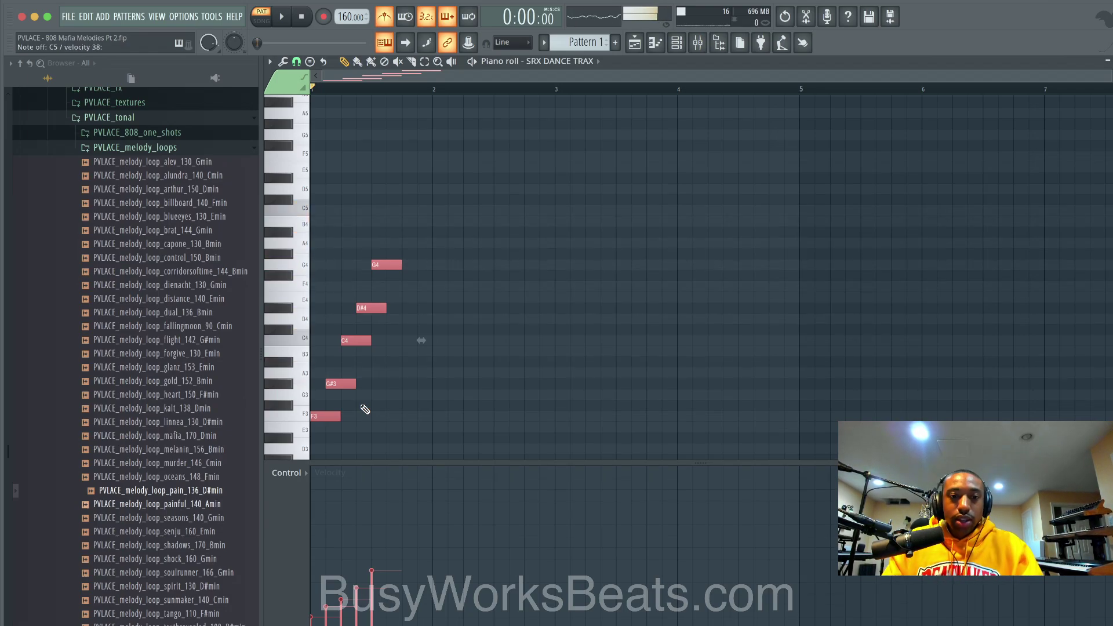
key(space)
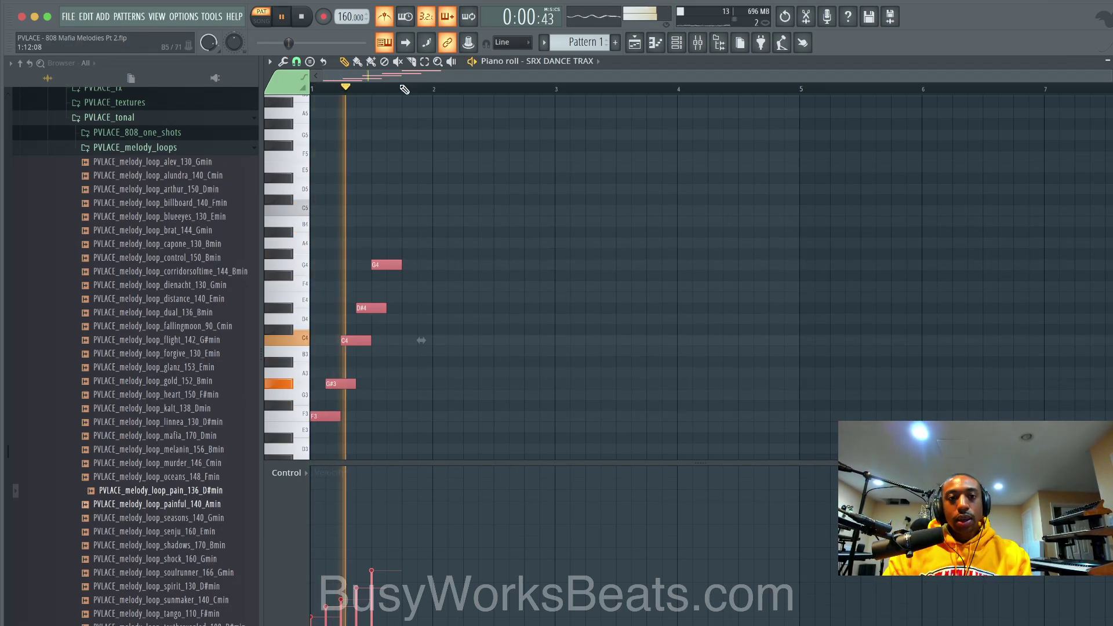
- With the metronome turned off, extend the G4 note to the end of bar 1 and repeat the arpeggio across bars 2 to 4
click(384, 16)
key(space)
drag(427, 218, 393, 273)
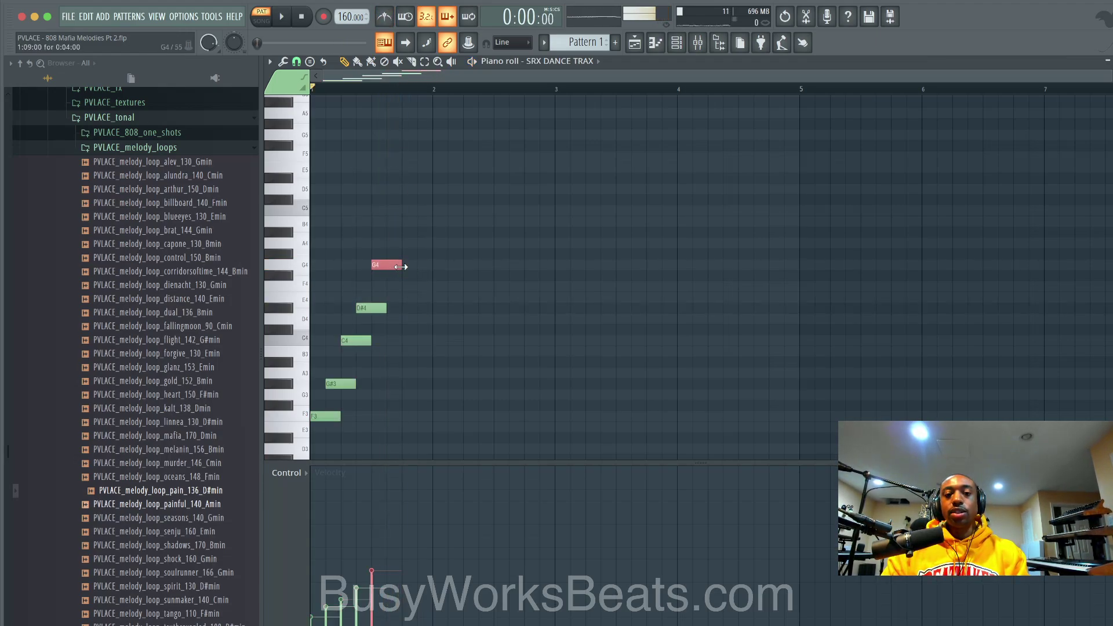
drag(427, 259, 812, 231)
right_click(827, 235)
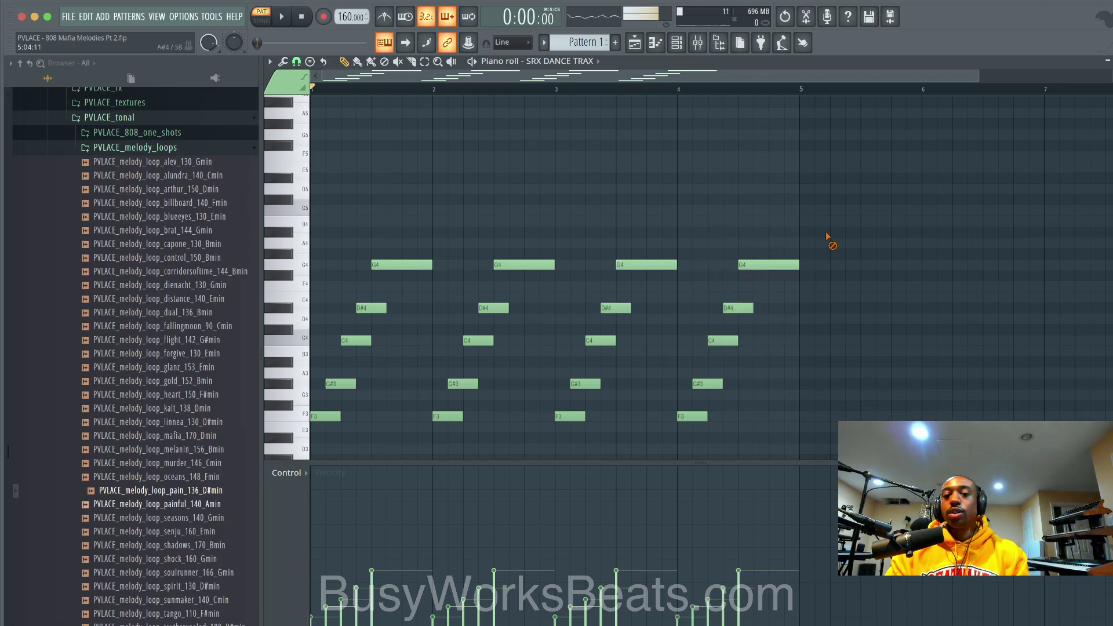
- Play back the four-bar pattern while toggling the Desk Mic track's mute in the mixer, and return to the piano roll
key(space)
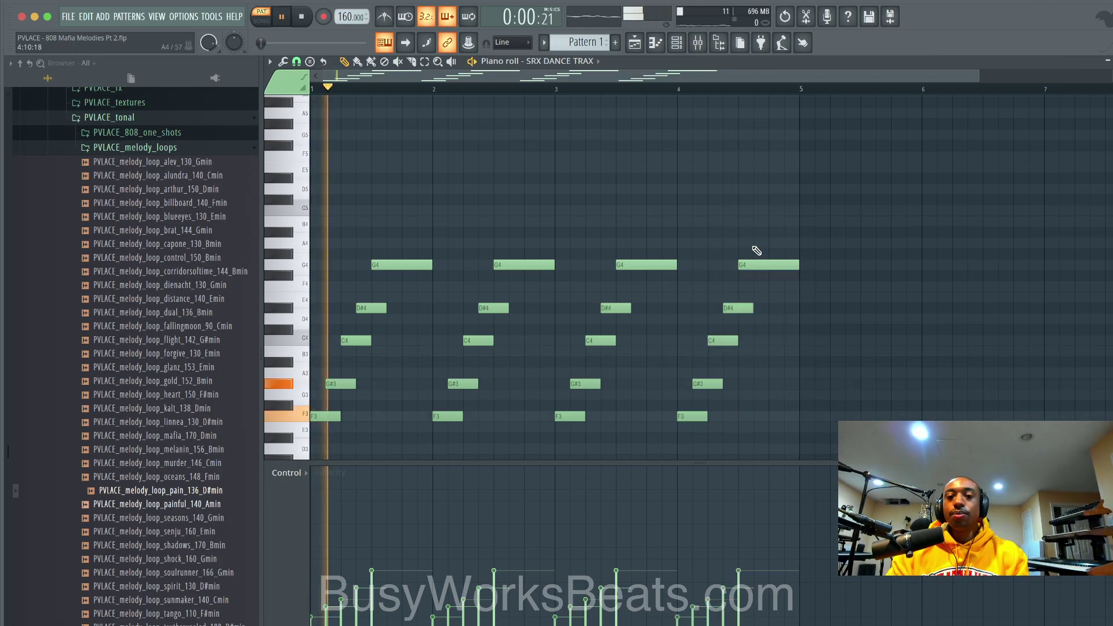
click(697, 44)
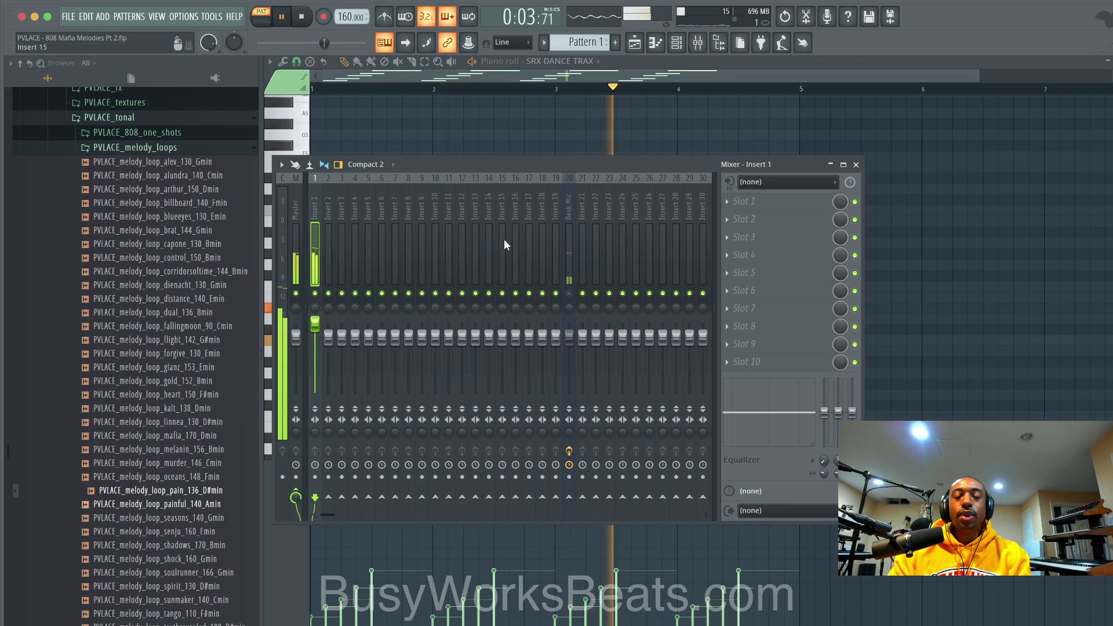
click(698, 42)
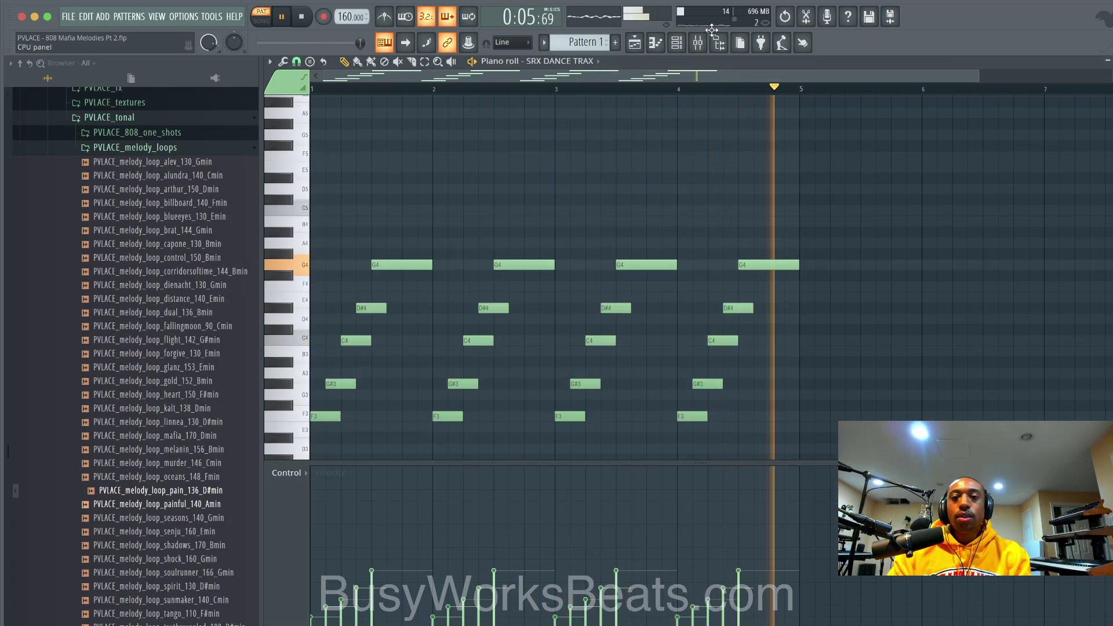
click(698, 42)
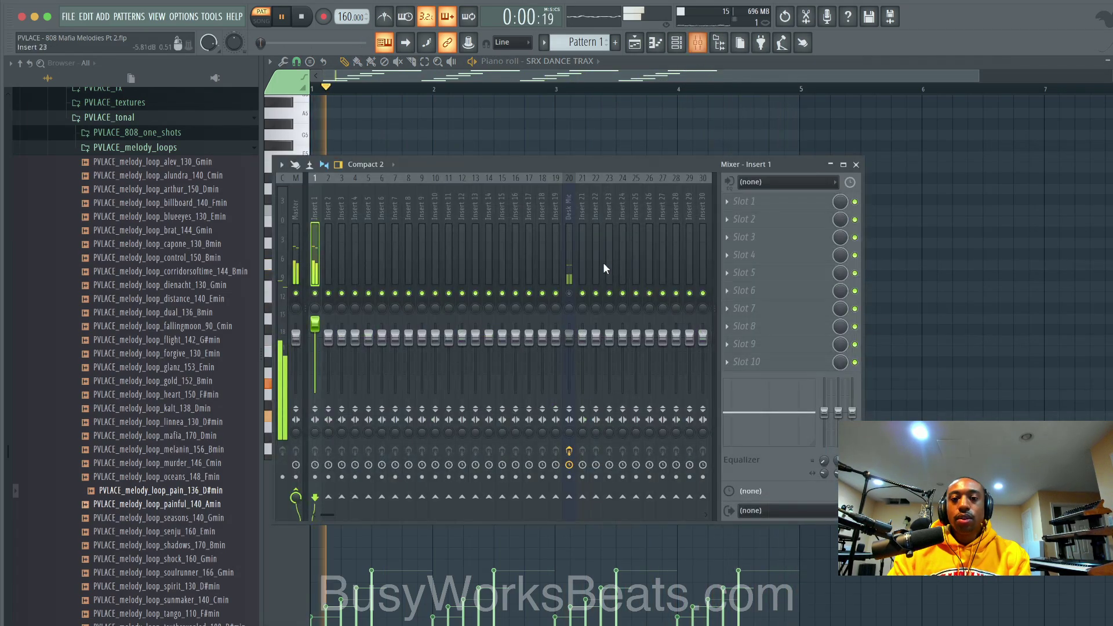
click(569, 293)
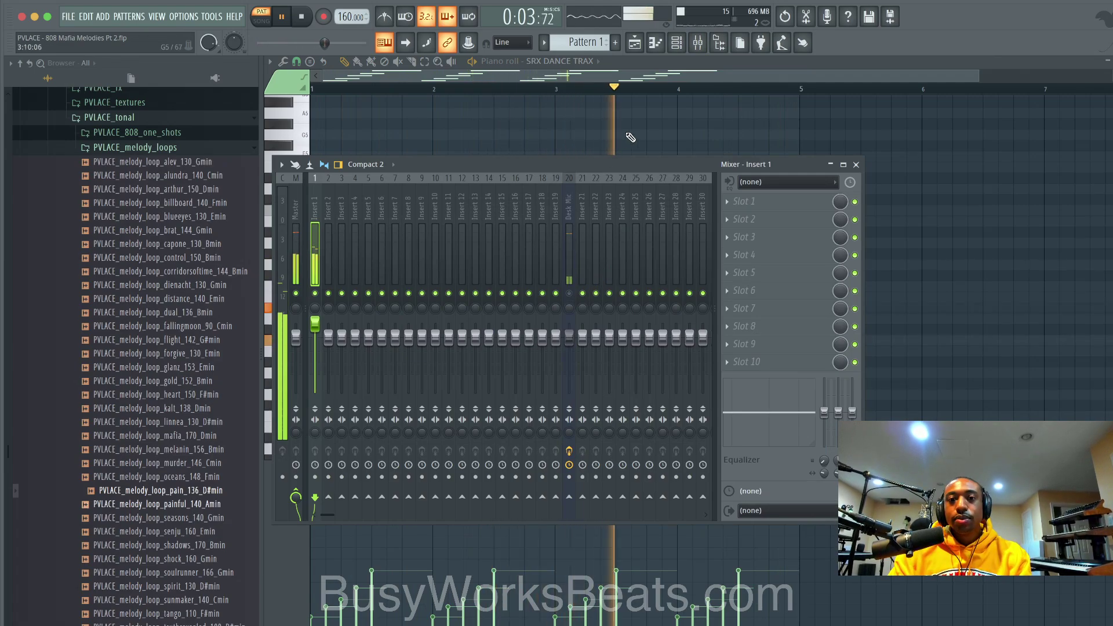
click(630, 137)
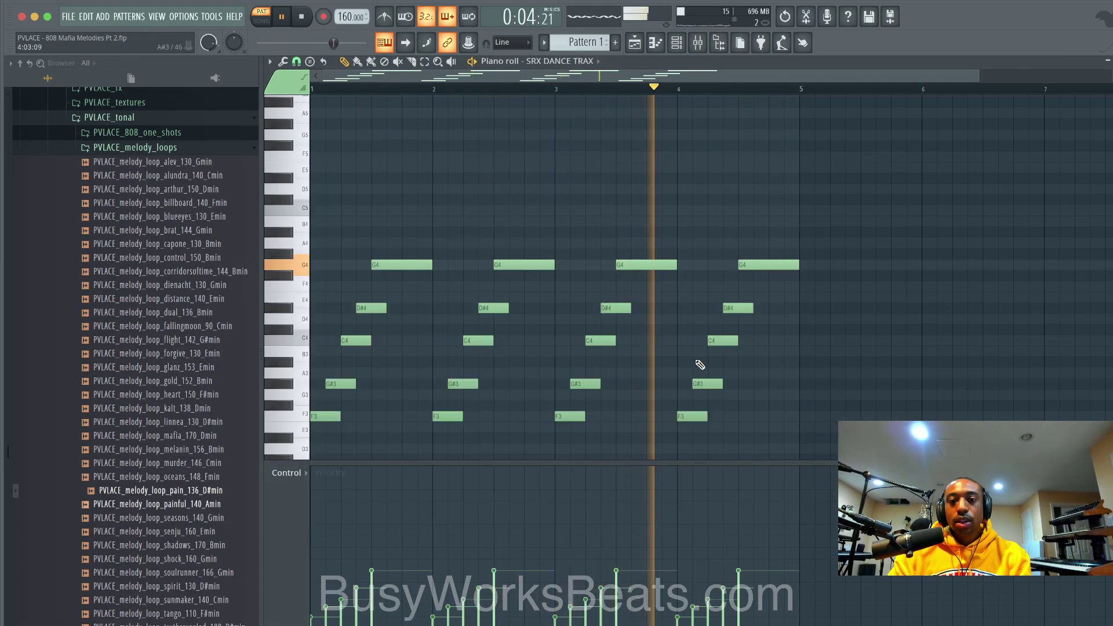
click(698, 43)
click(656, 153)
- Lower the second note of bar 4's arpeggio to G3 and its third note to A#3, and play back the pattern
key(space)
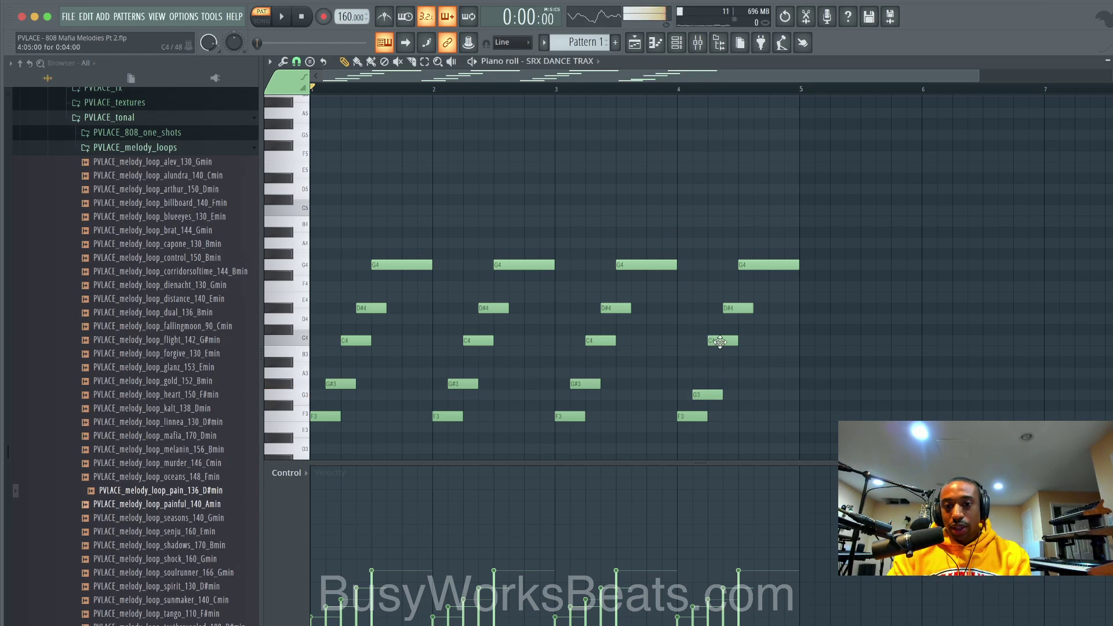
key(space)
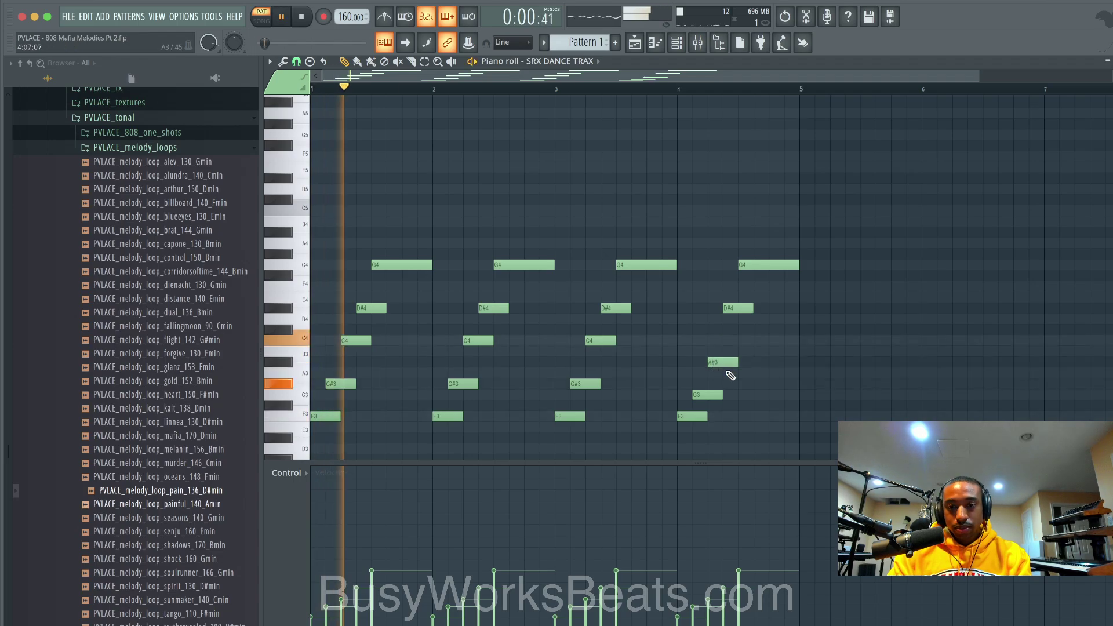
key(F9)
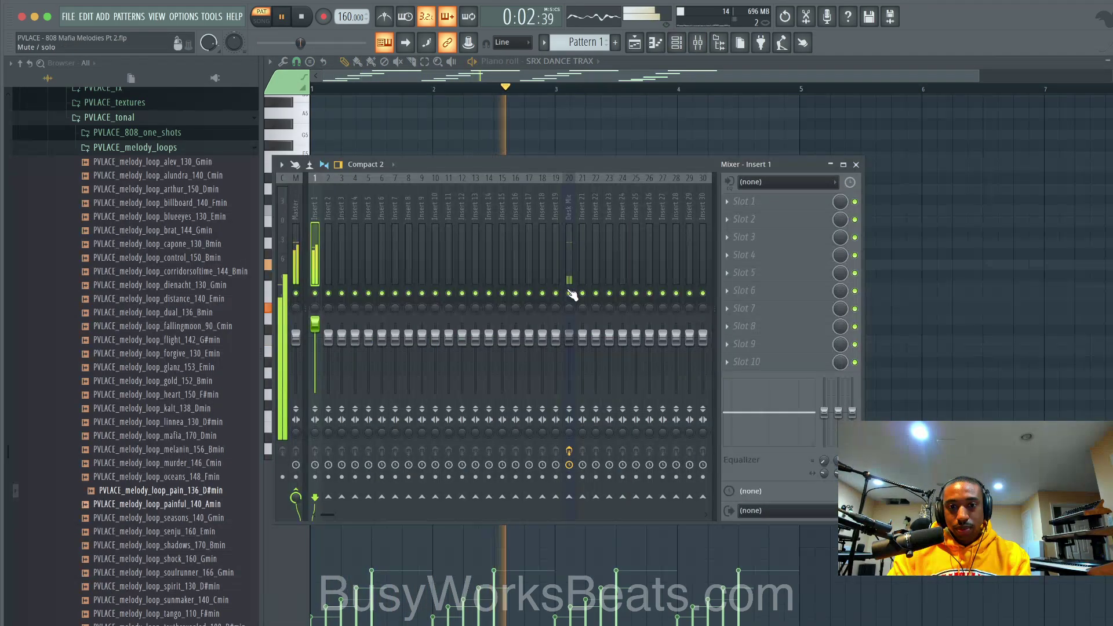
key(F9)
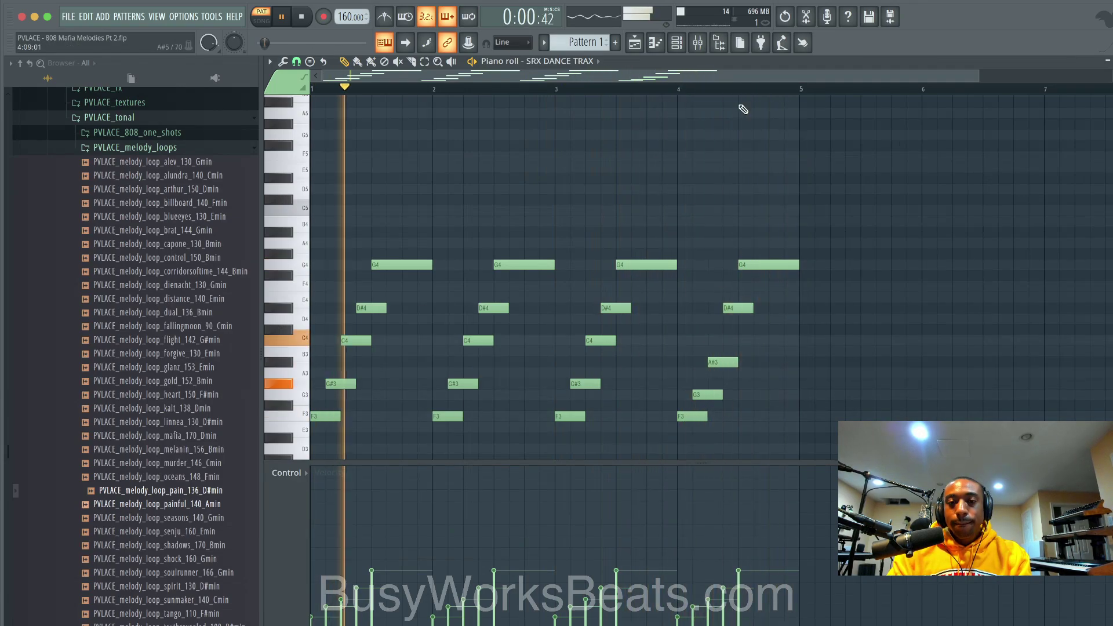
drag(713, 396, 743, 352)
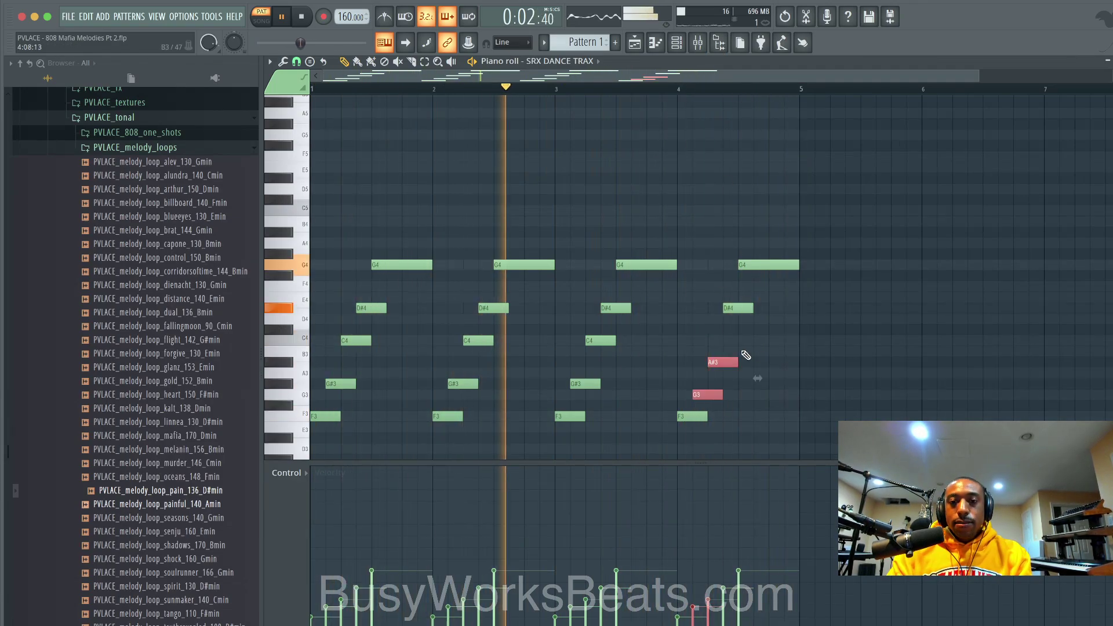
super+click(774, 366)
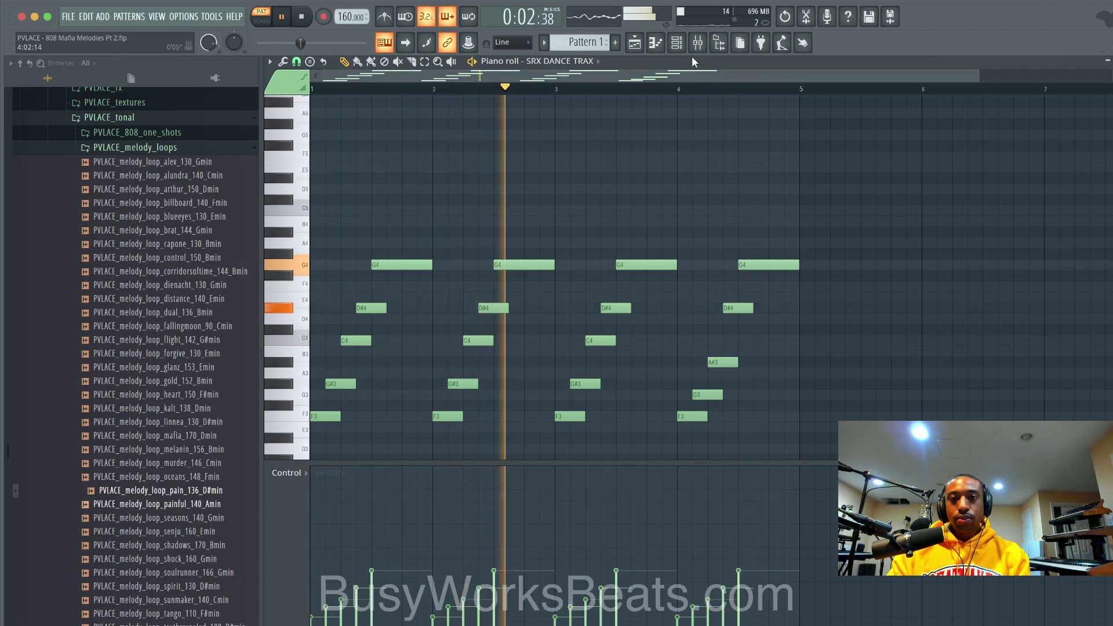
- Show the channel rack and mixer, open the SRX DANCE TRAX instrument and audition its 055 Guitar Stuff patch with the pattern
click(677, 42)
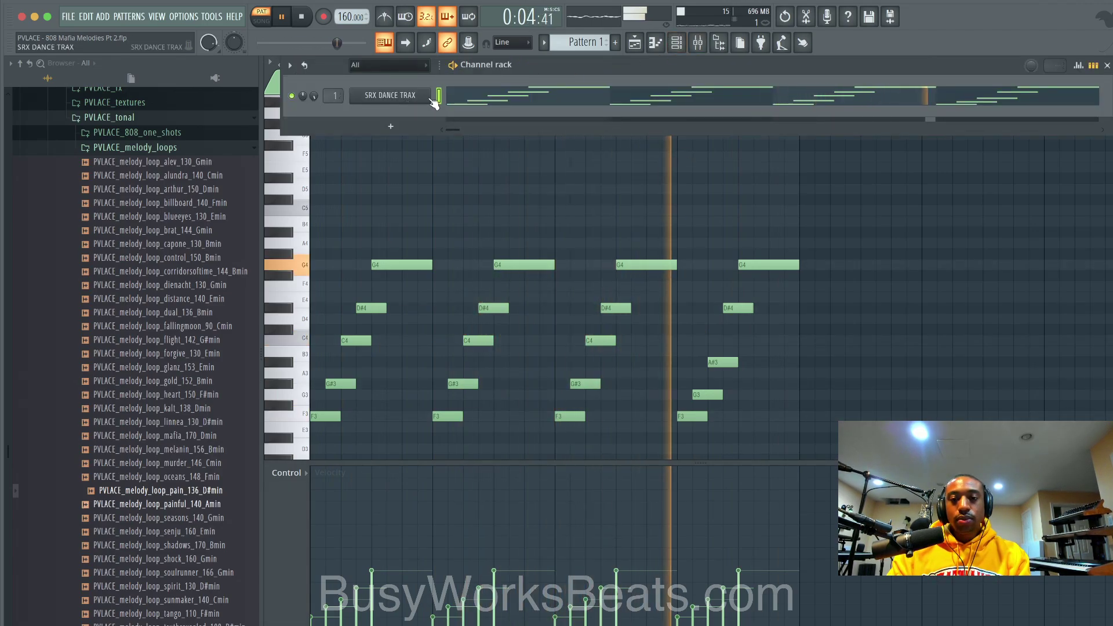
click(697, 42)
key(space)
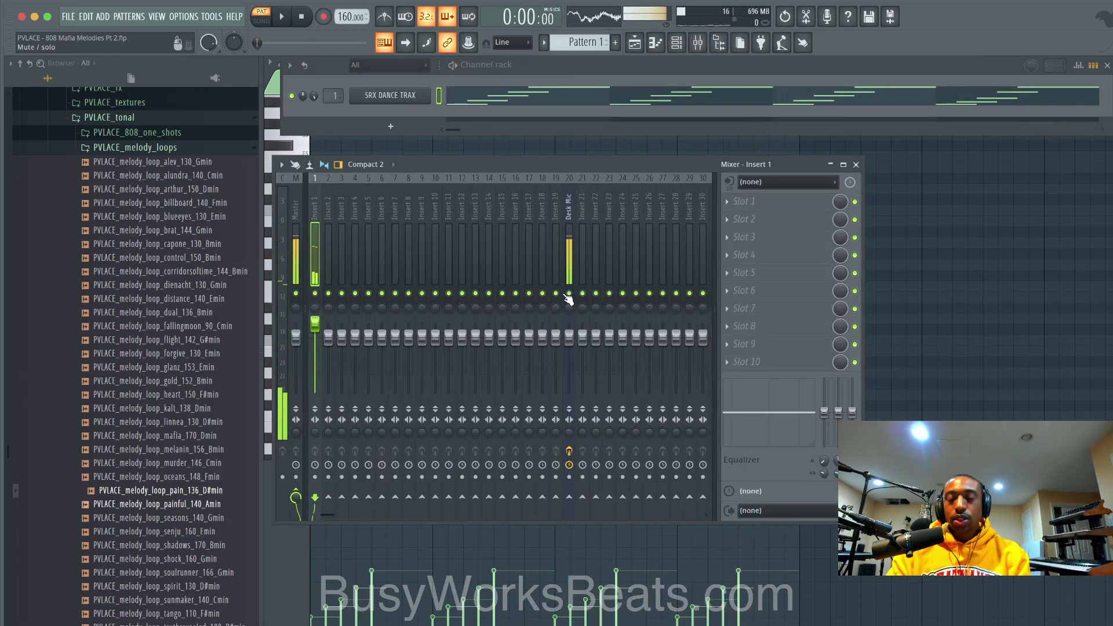
click(395, 95)
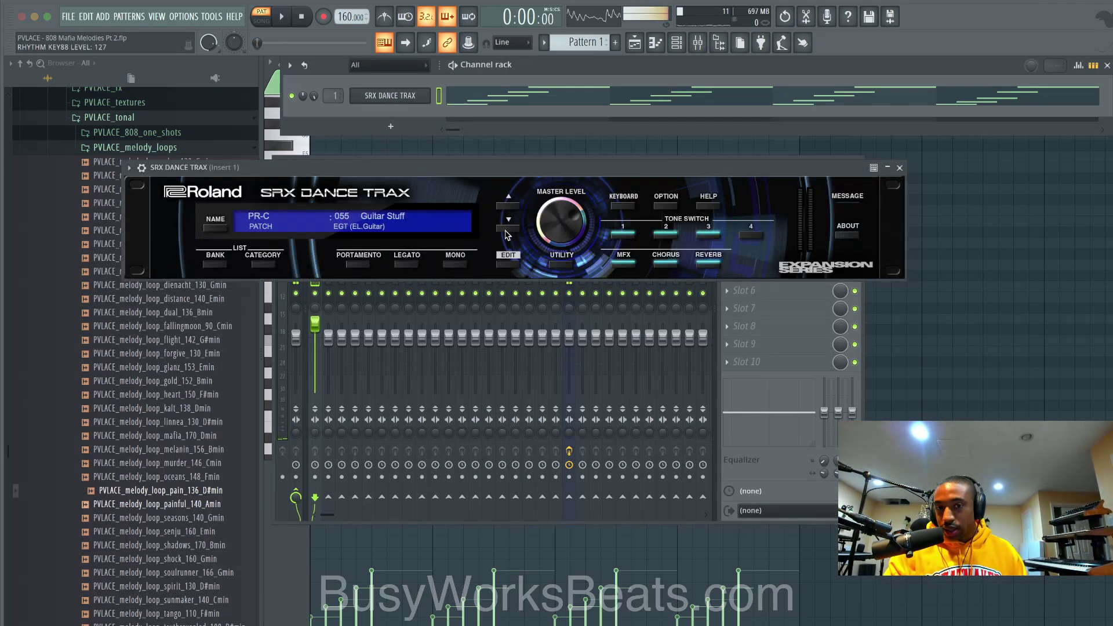
key(space)
key(space)
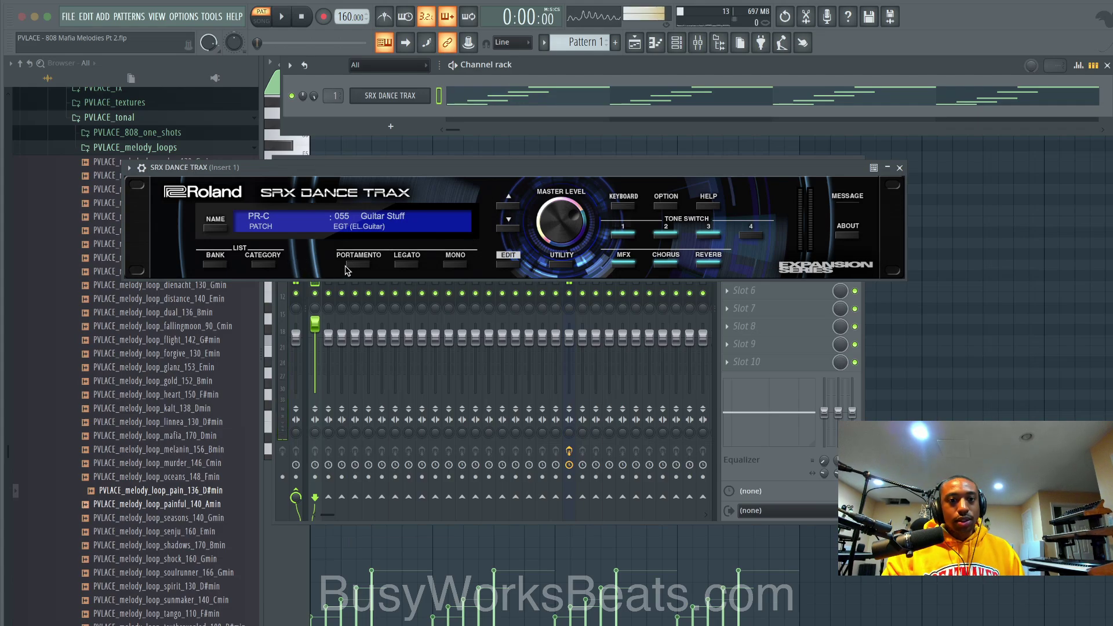
- Browse the patch categories, load 056 WahWahMelSRX from EGT (EL.Guitar) and play the pattern with it
click(268, 263)
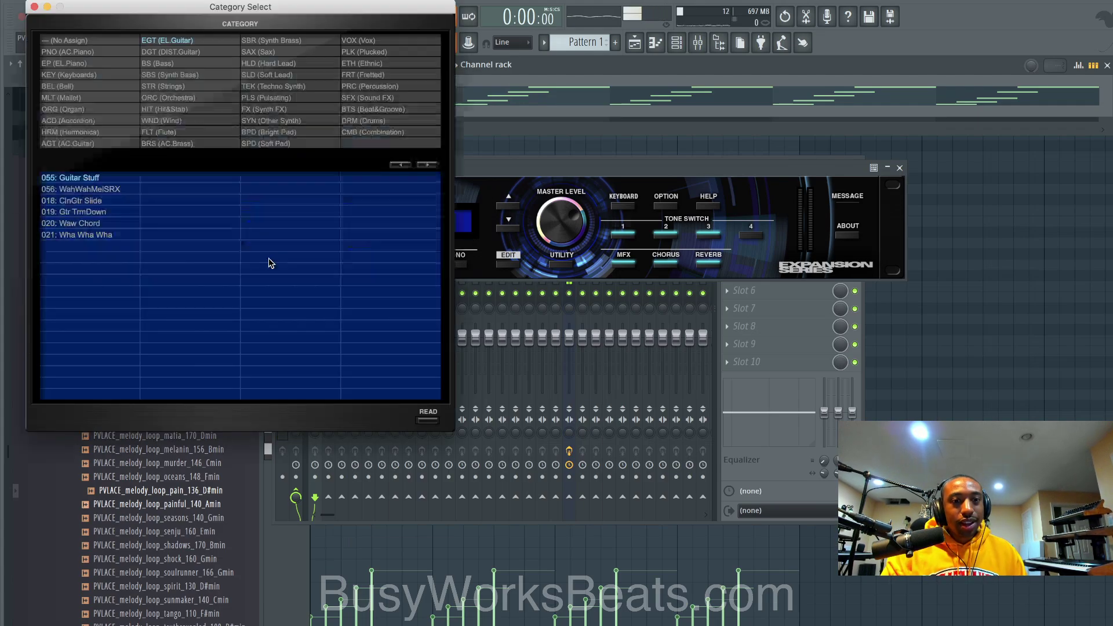
click(98, 143)
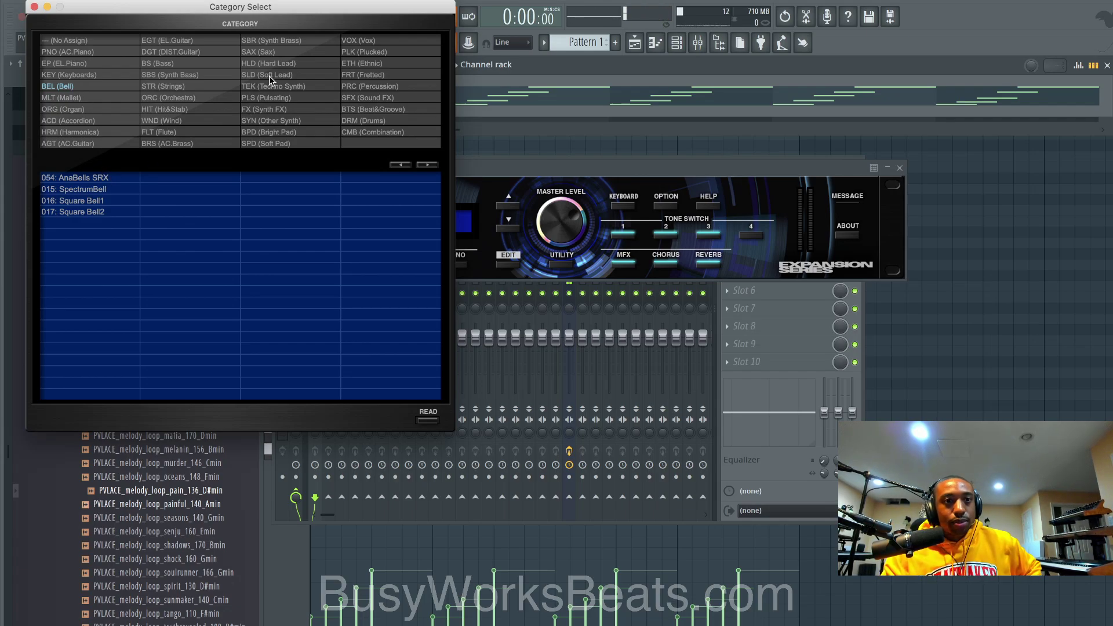
click(183, 41)
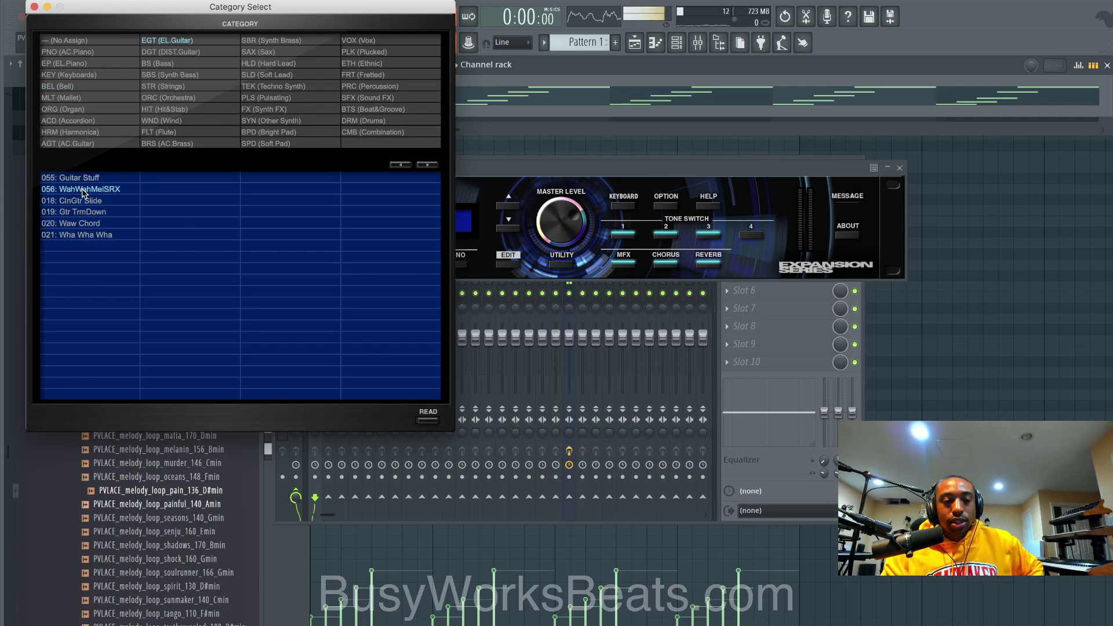
click(429, 418)
key(space)
- Audition the distorted guitar patches from 057 GTRPowerSRX1 through 059 FakeHead Hit, and stop playback
click(508, 228)
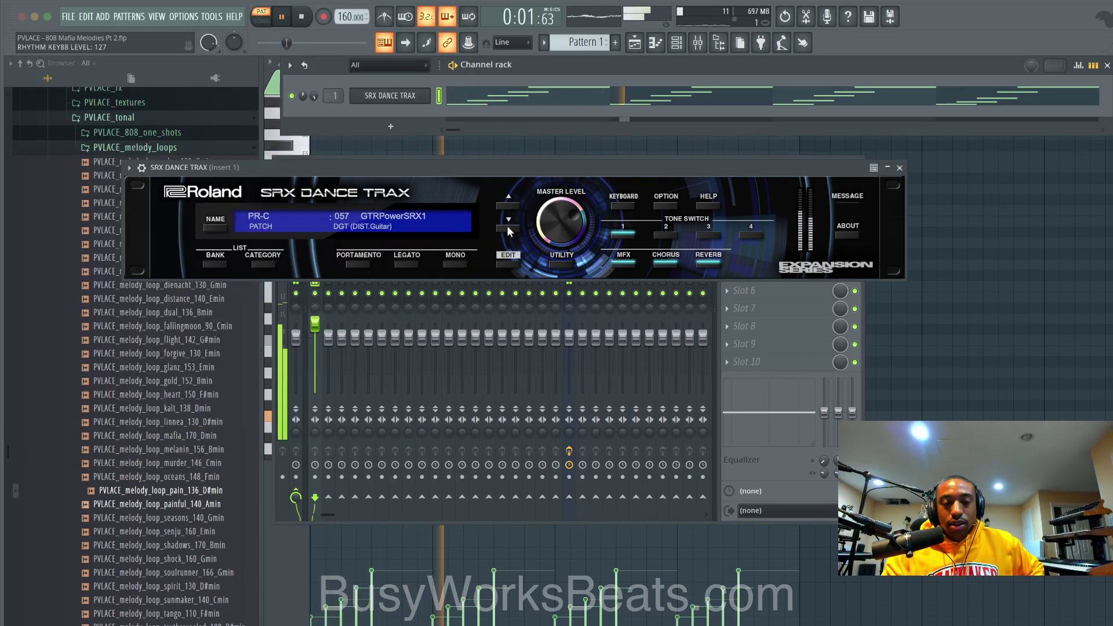
click(508, 228)
click(507, 228)
key(space)
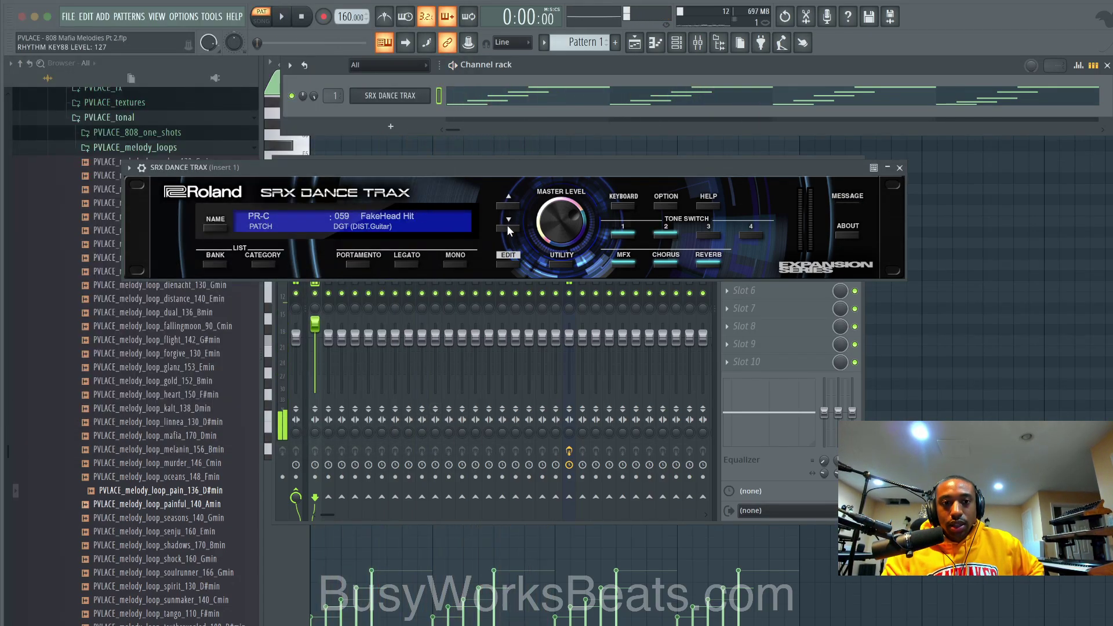
- Load the 054 AnaBells SRX patch from the BEL (Bell) category, play the pattern and close the instrument
right_click(400, 99)
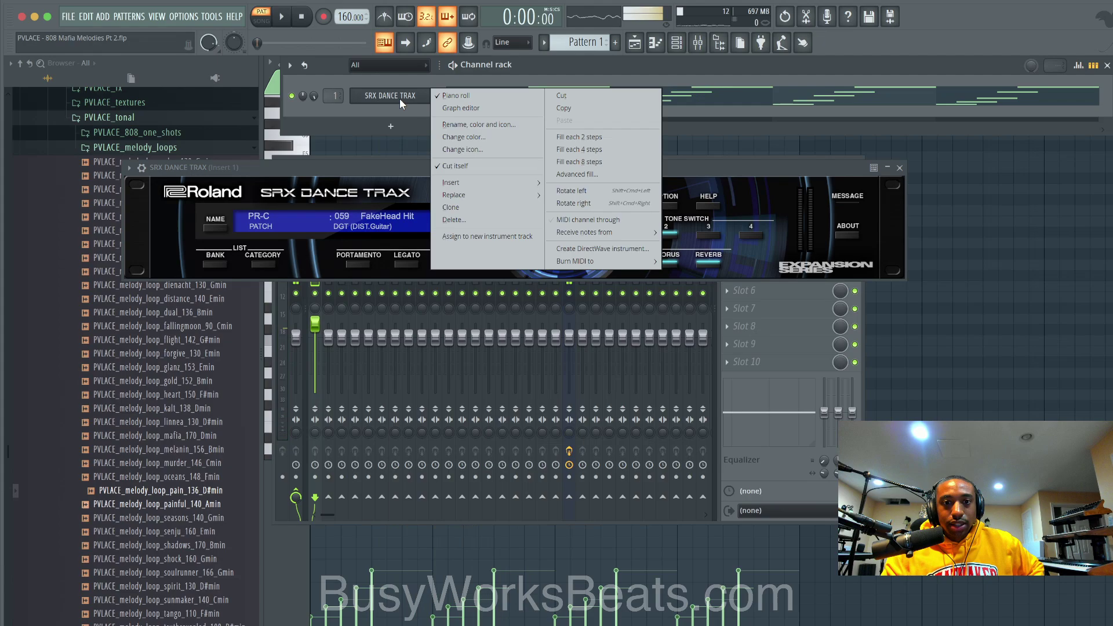
click(261, 264)
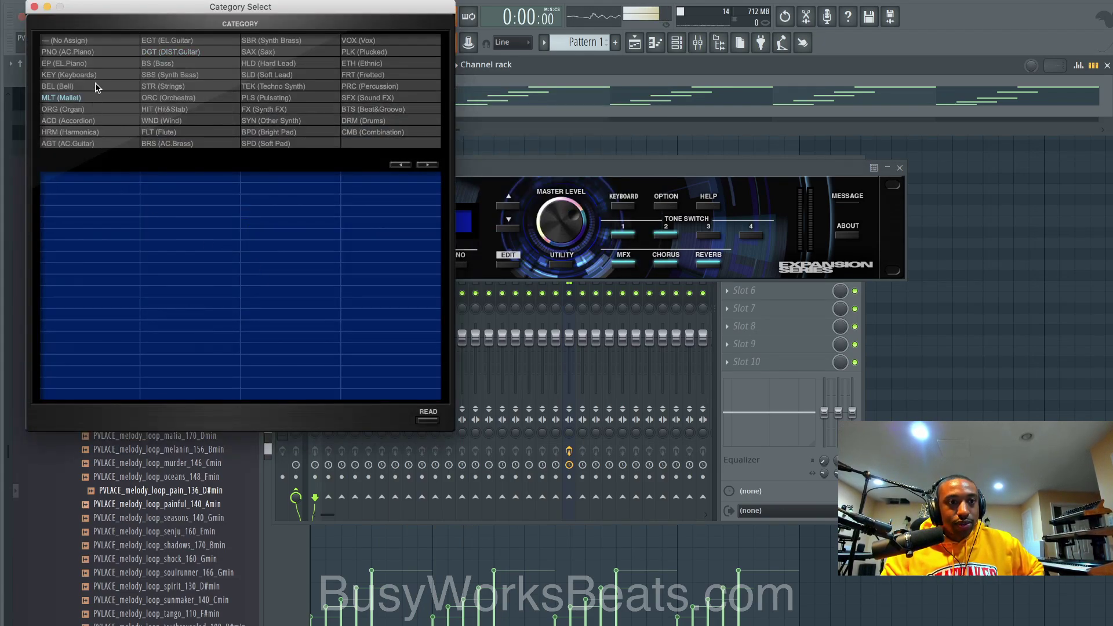
click(429, 420)
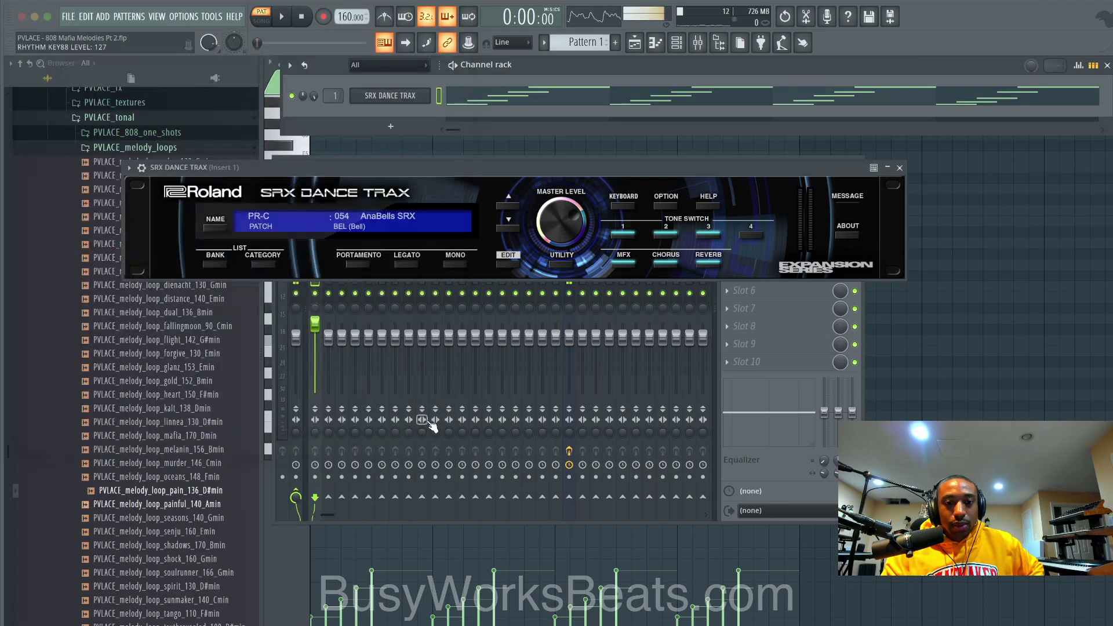
key(space)
click(899, 168)
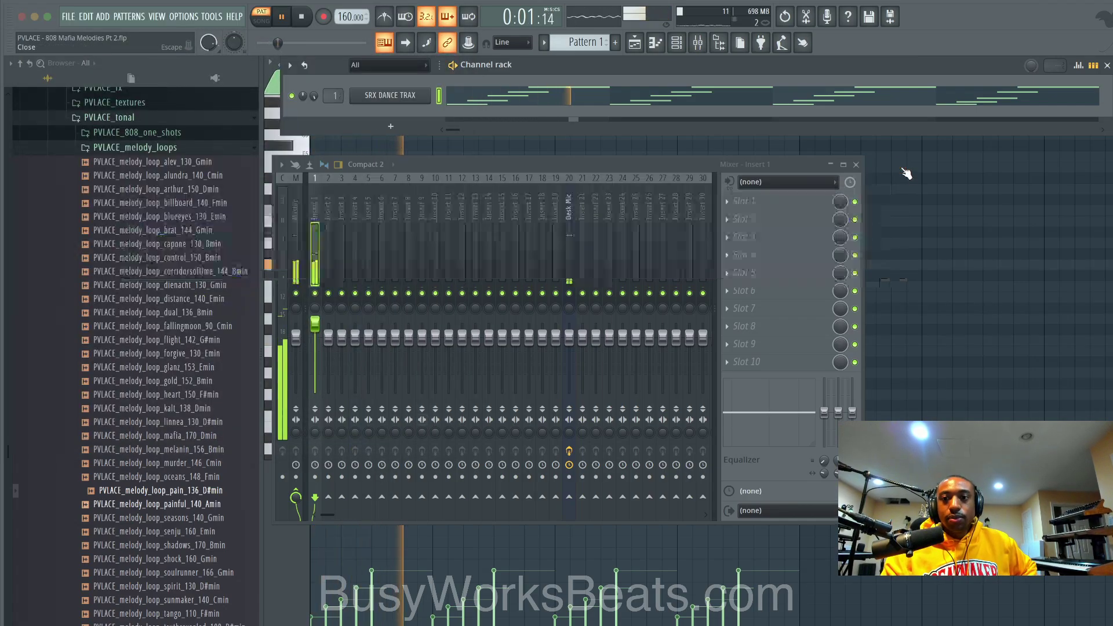
- Load the RCompressor Stereo effect into the first slot of mixer track Insert 1
click(733, 210)
mouse_move(743, 218)
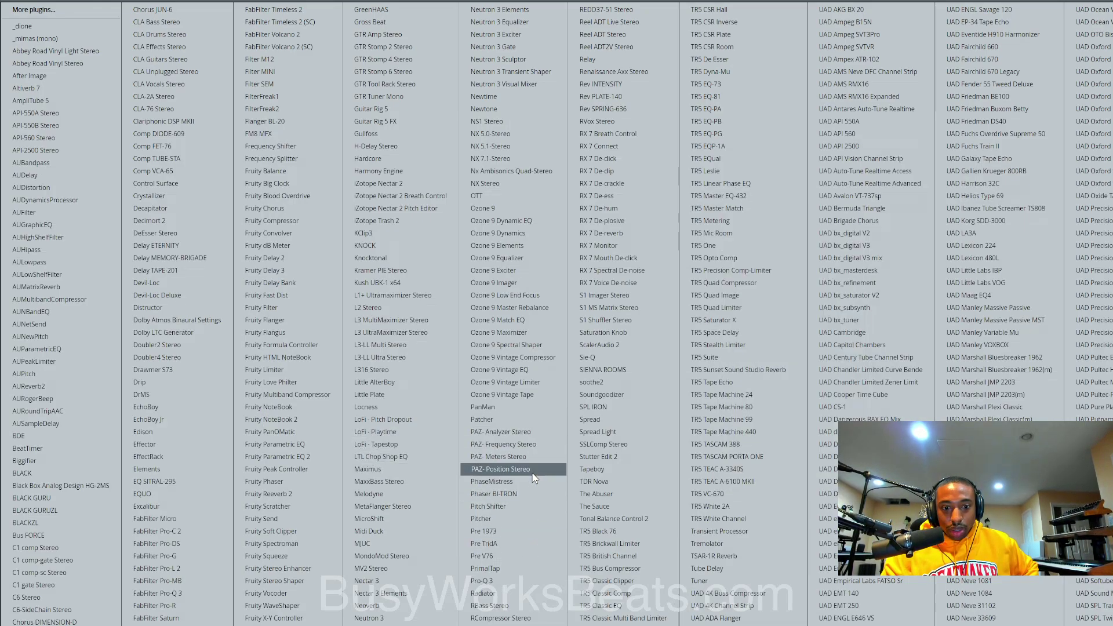
click(512, 618)
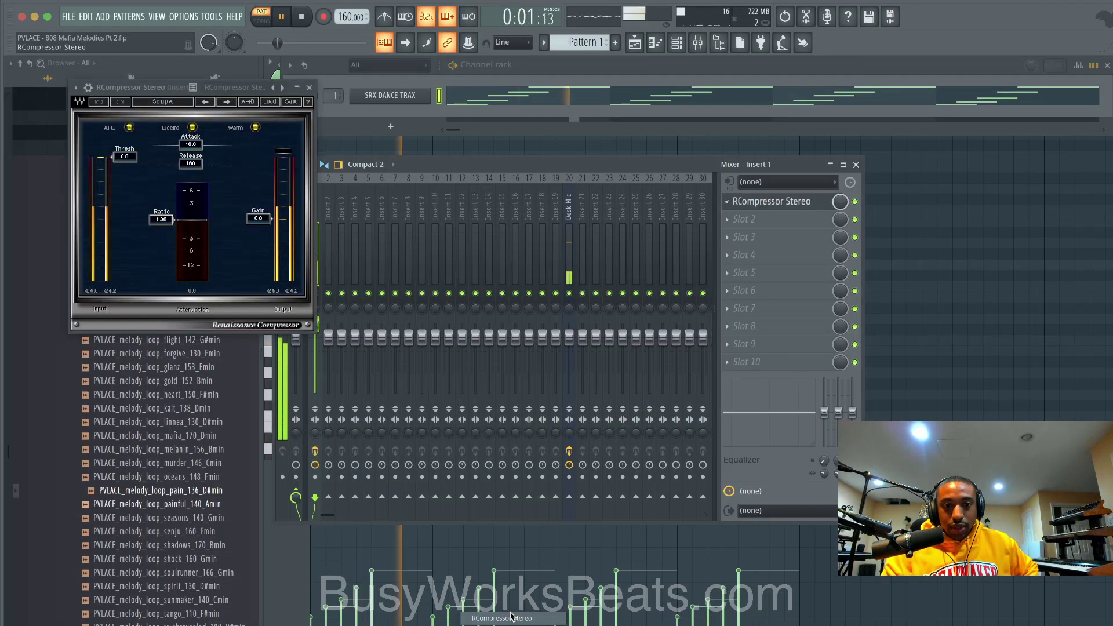
- Set the compressor's ratio to 1.77, threshold to about -24 dB and gain to 7.4 dB, and close it
drag(162, 225, 162, 233)
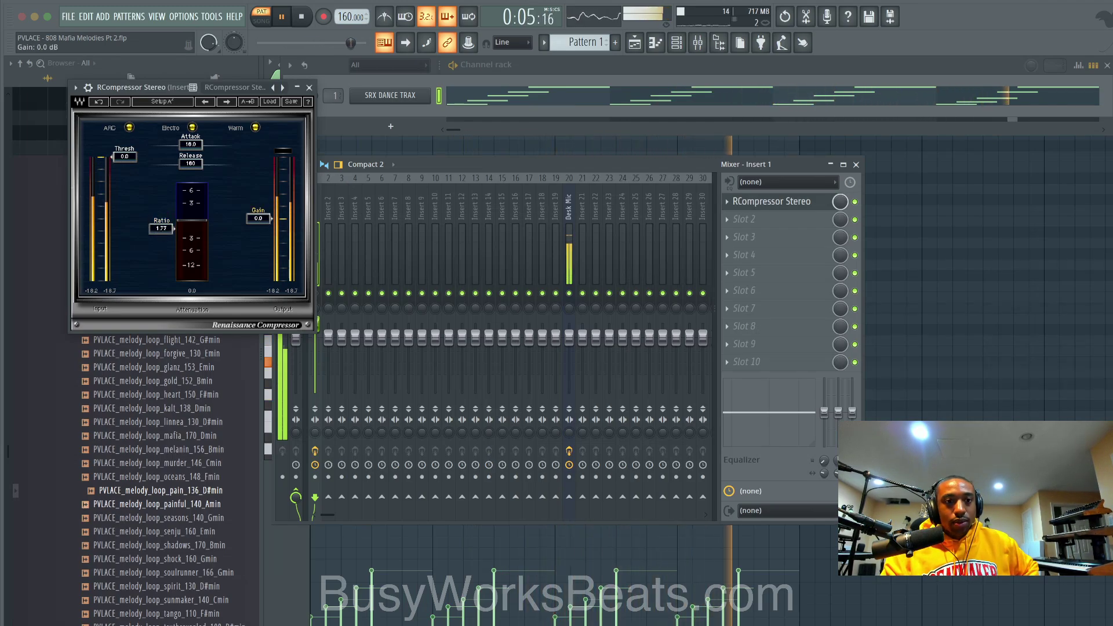
drag(125, 156, 124, 206)
drag(261, 208, 261, 209)
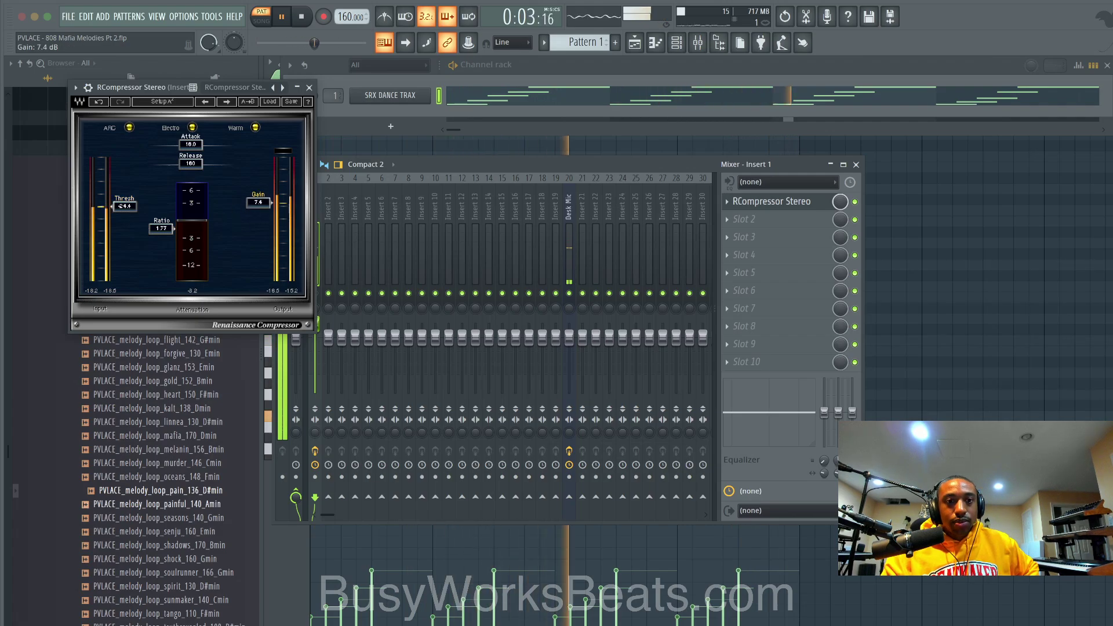
click(309, 87)
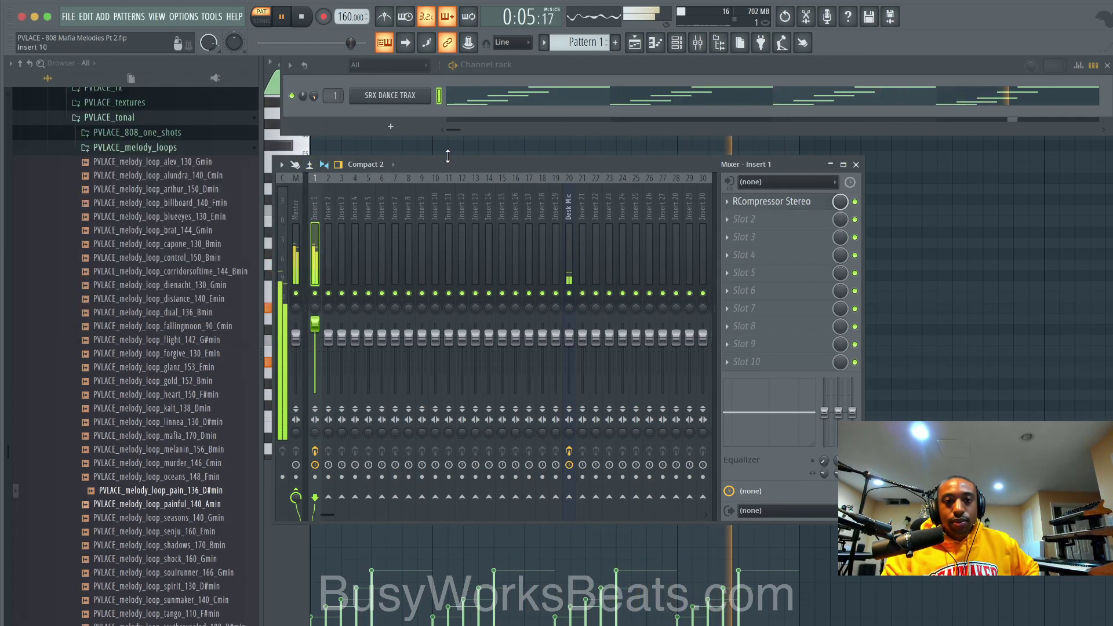
- Add an SRX WORLD instrument to the channel rack and open its list of patches by category
click(432, 113)
click(409, 125)
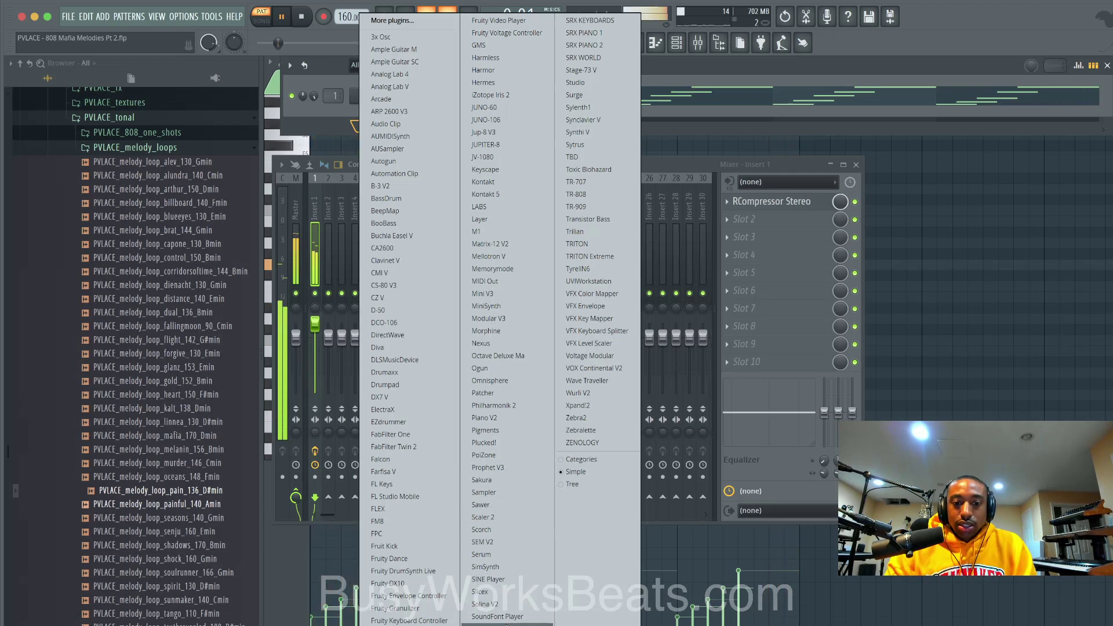
click(600, 53)
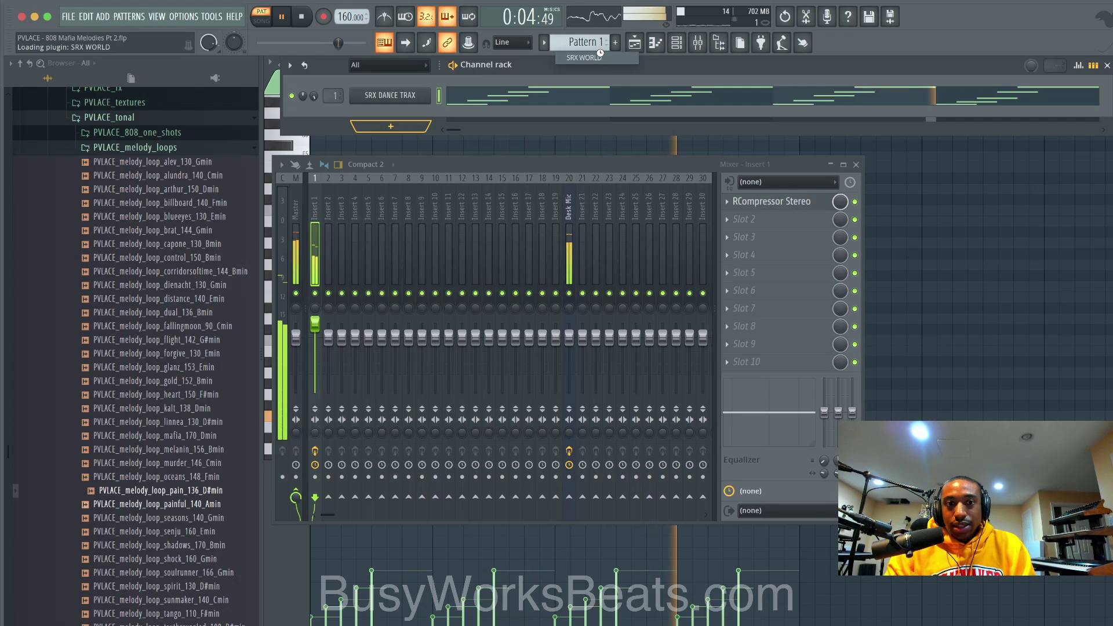
click(206, 148)
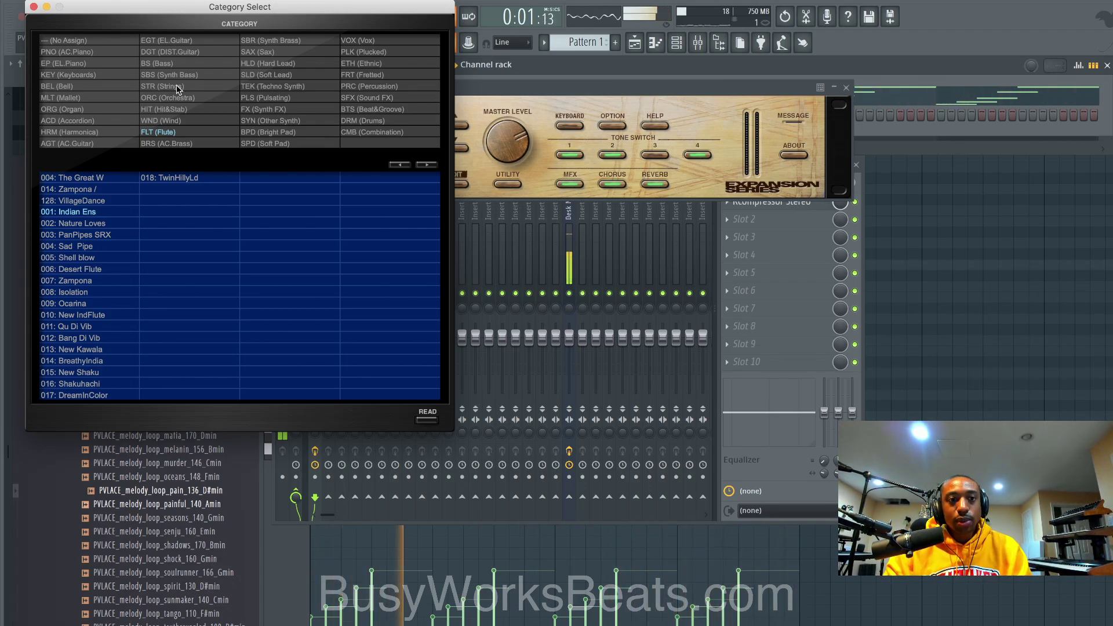
- Audition the SYN patches 056 TromboSynthy, 057 GrandExaltd1 and 058 Sun Dog, plus the brass patch 021 MariachiTpts
click(261, 121)
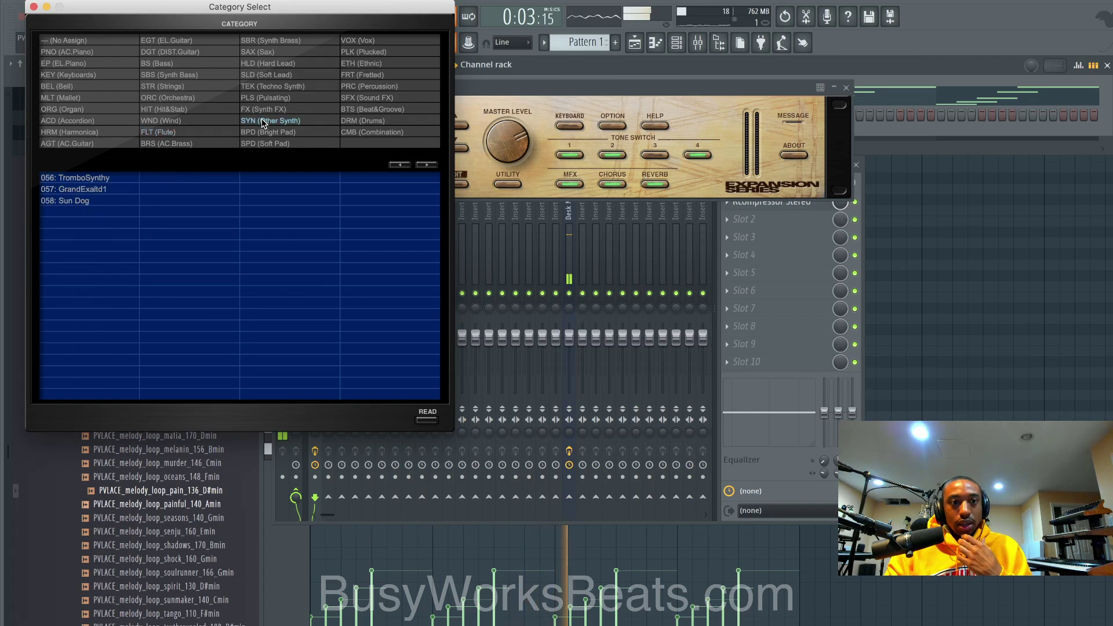
click(76, 178)
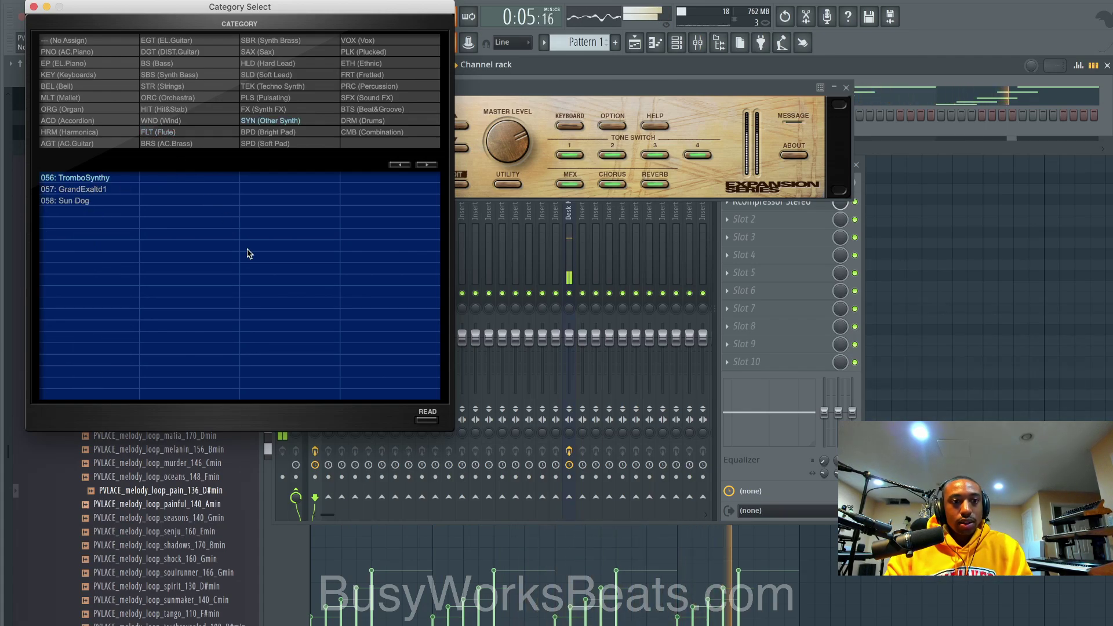
click(101, 193)
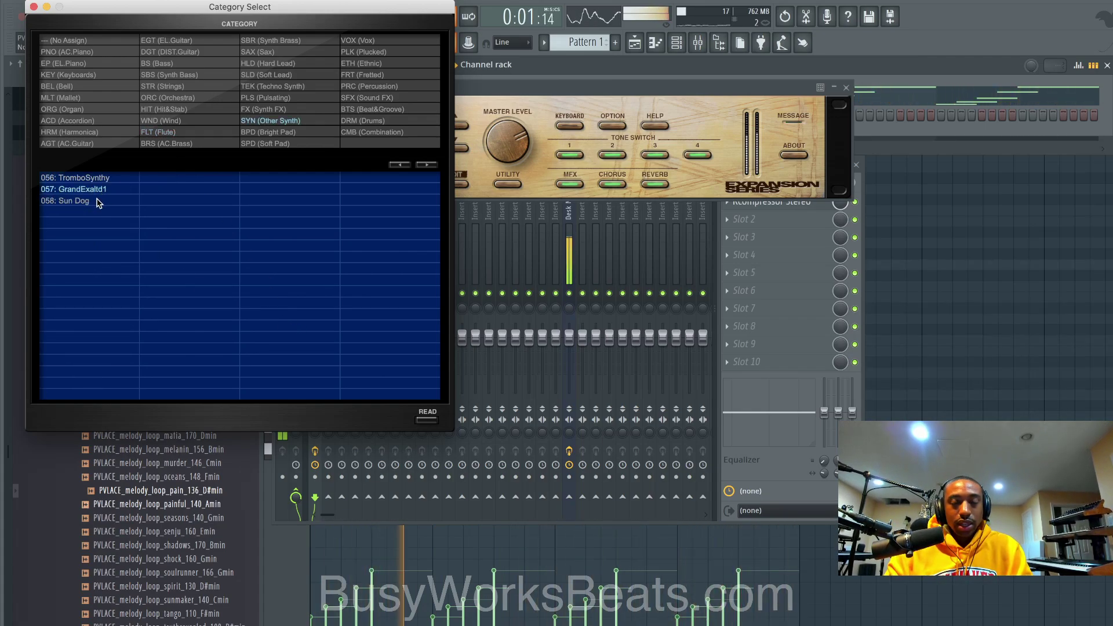
click(98, 201)
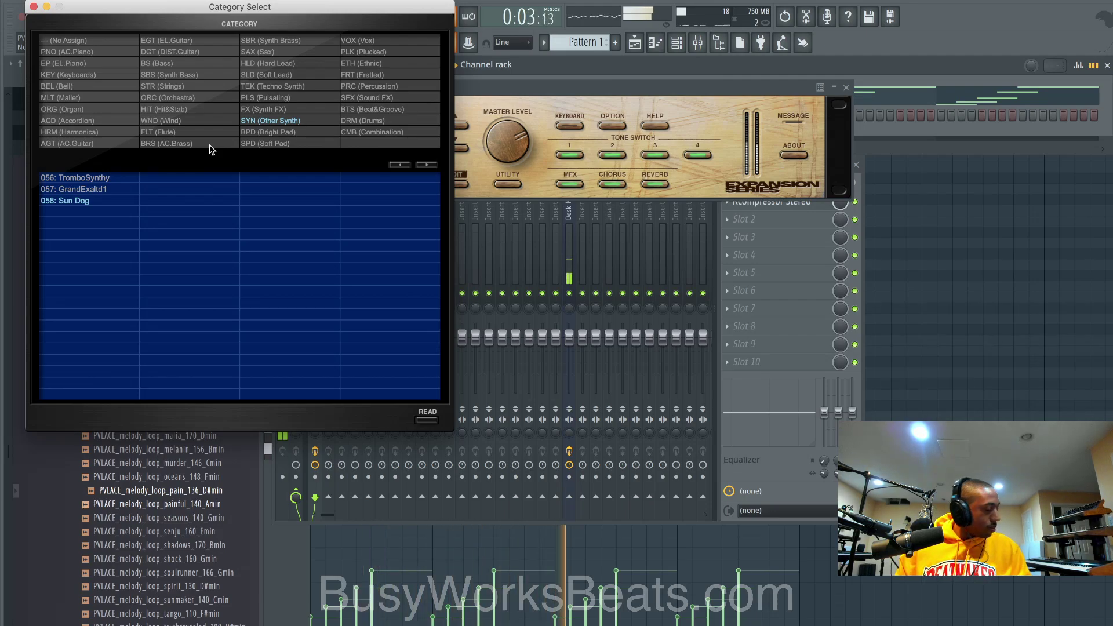
click(166, 144)
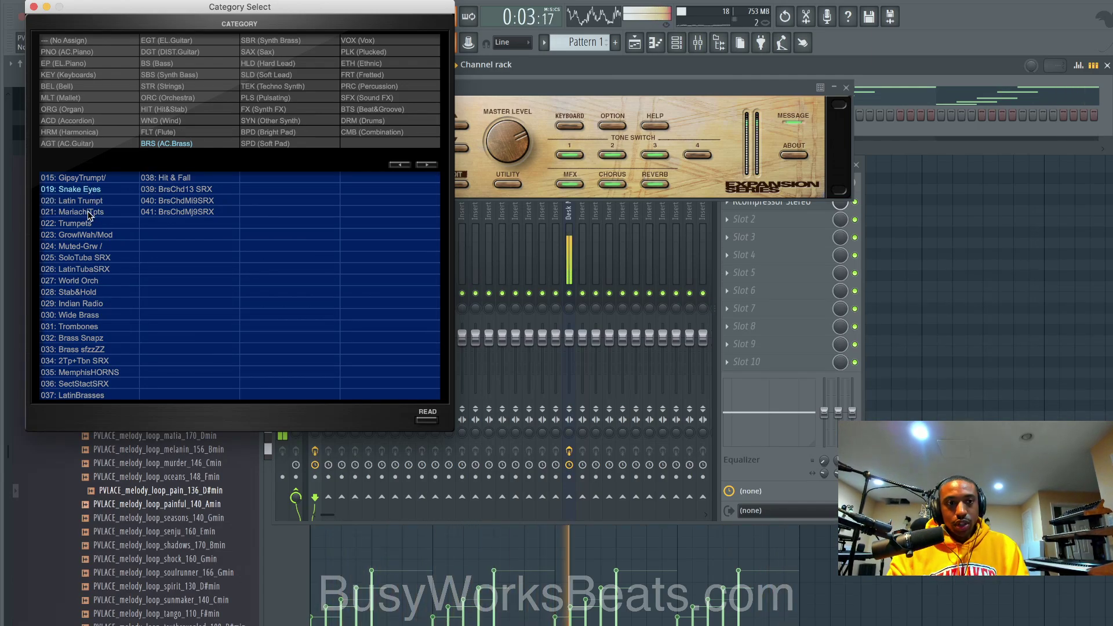
click(88, 213)
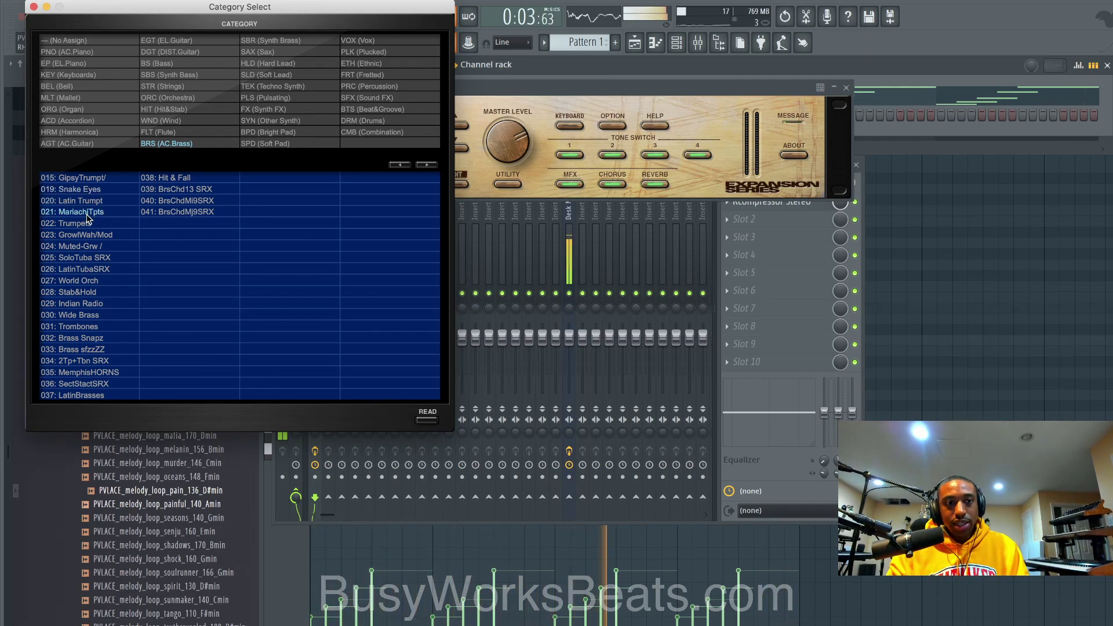
- Audition the FLT (Flute) patches from 014 Zampona, load 002 Nature Loves, stop playback and close SRX WORLD
click(157, 132)
click(77, 179)
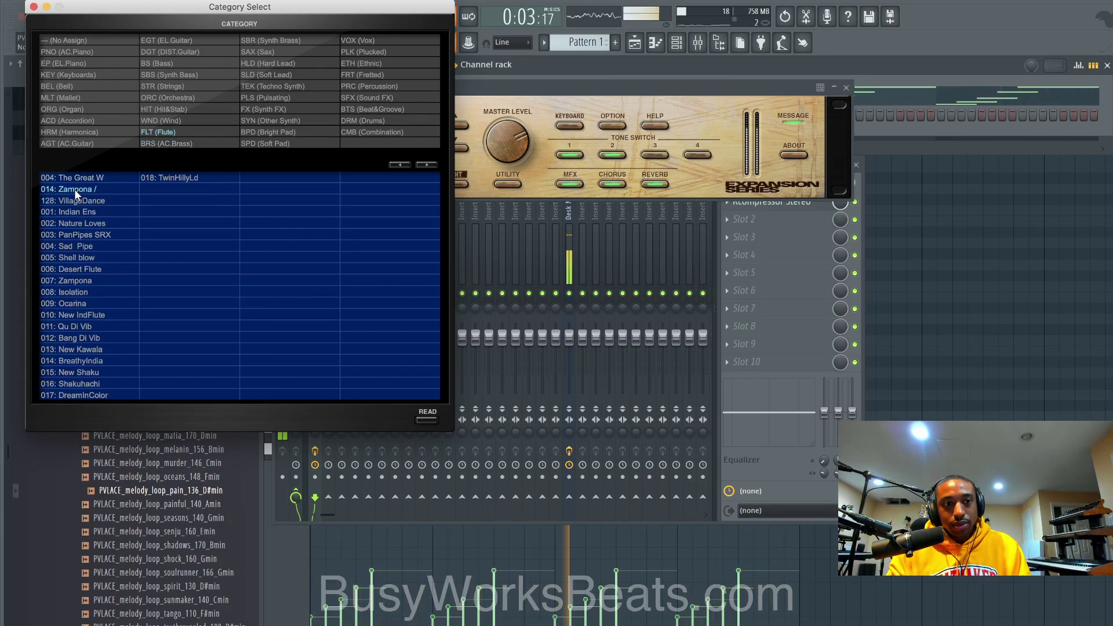
click(95, 199)
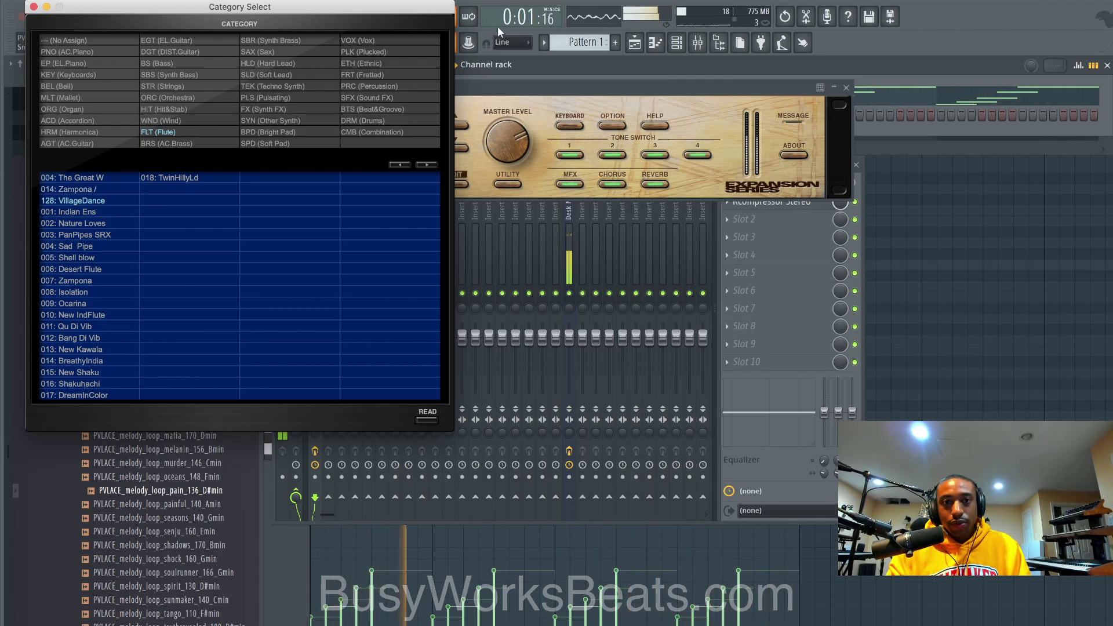
click(85, 211)
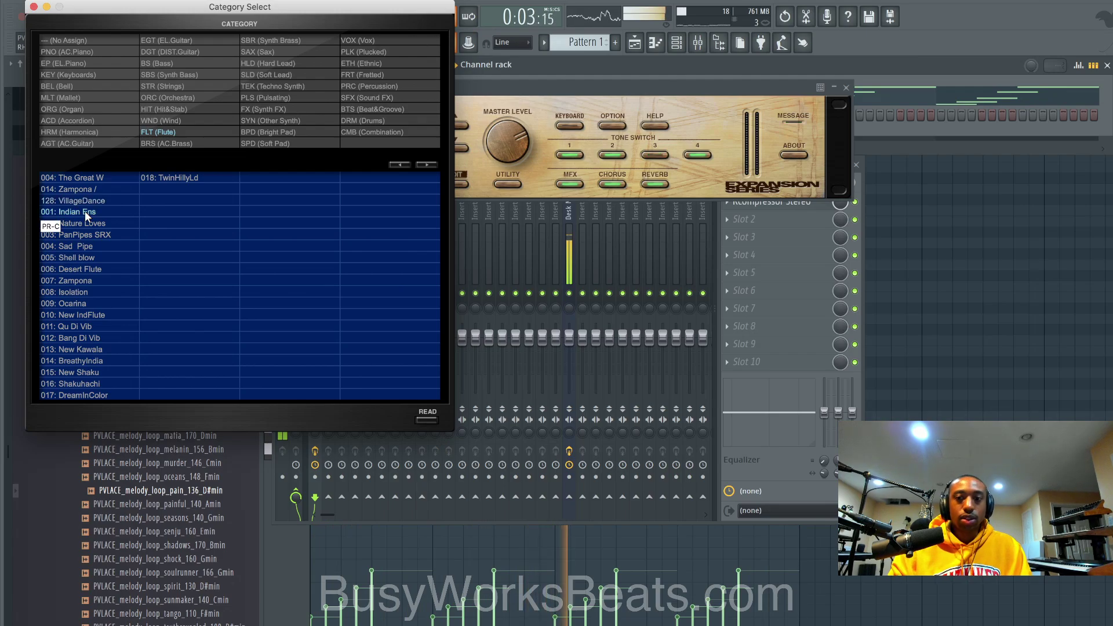
click(90, 224)
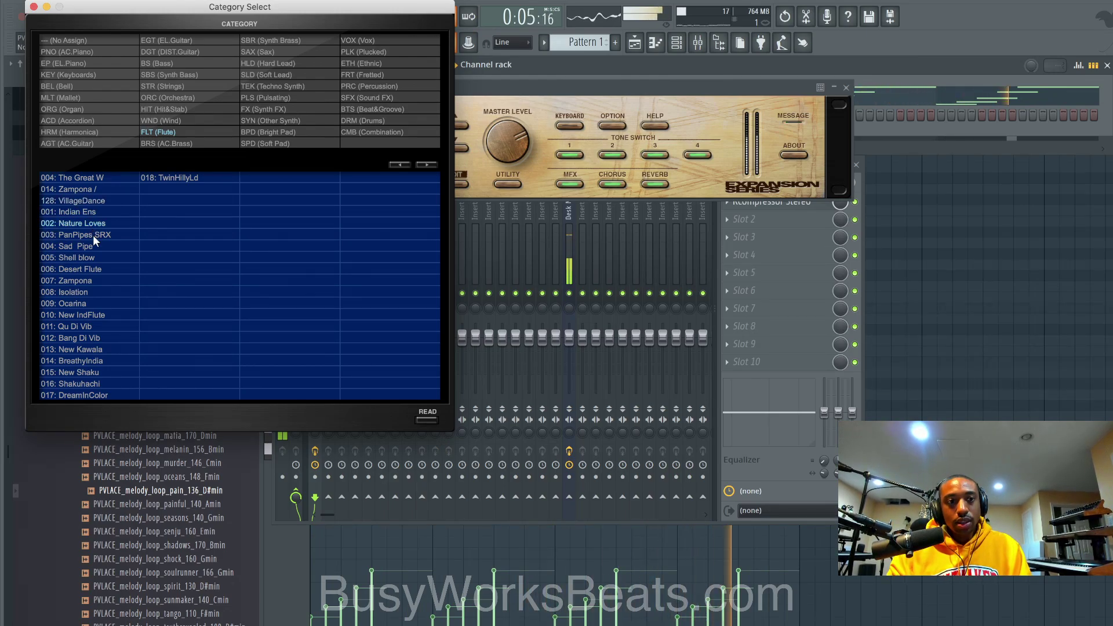
click(427, 415)
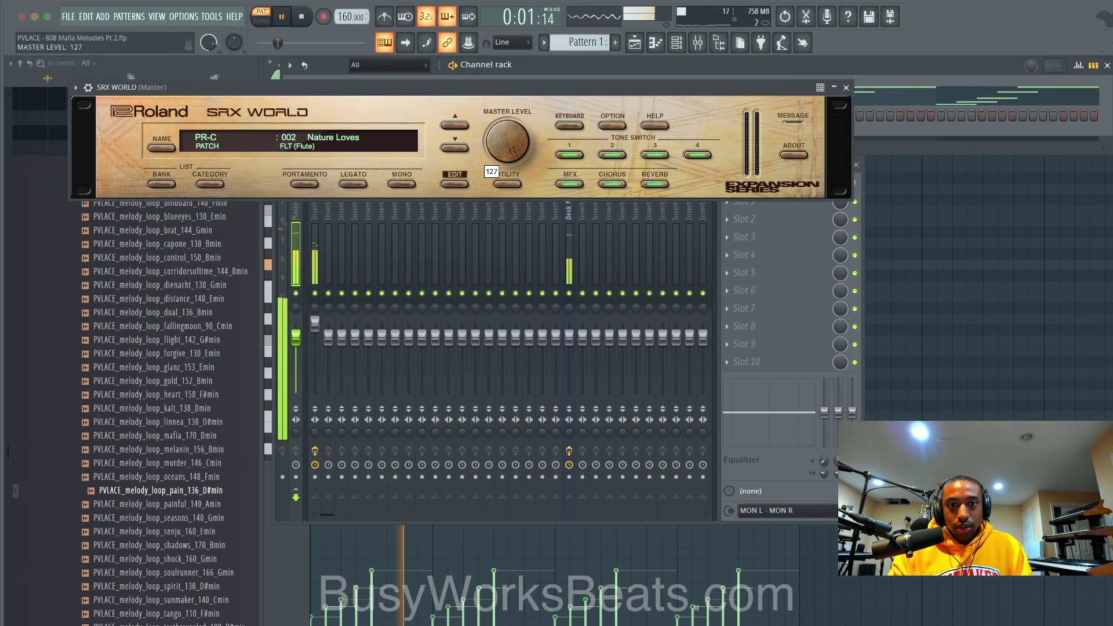
key(space)
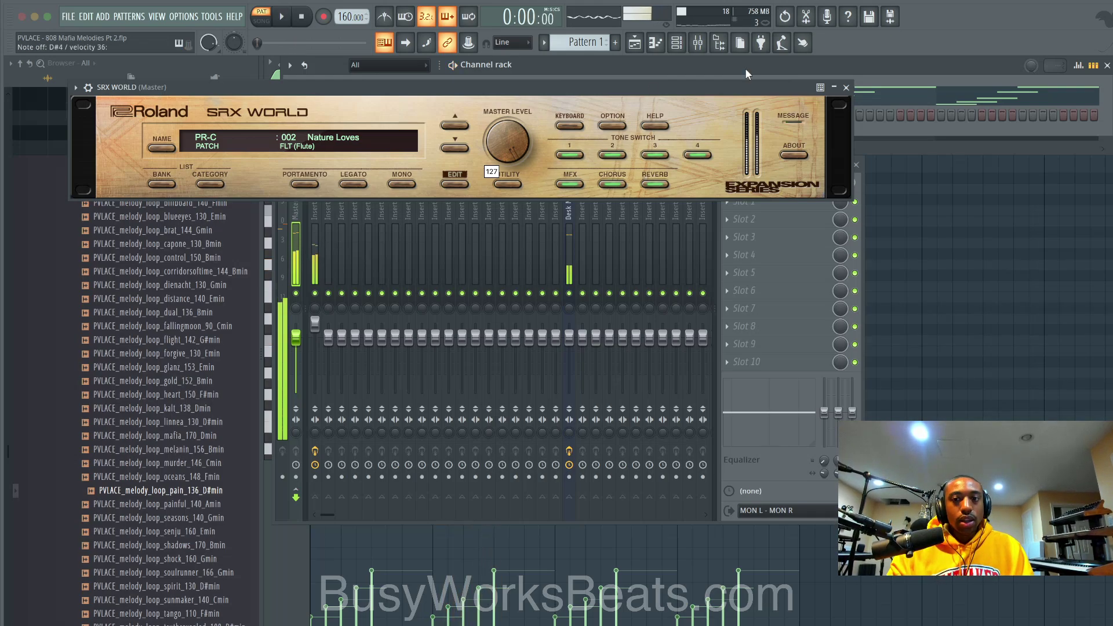
click(845, 87)
- Copy the mixer state of Insert 1 to Insert 2 and route the SRX WORLD channel to mixer track 2
right_click(313, 203)
mouse_move(378, 258)
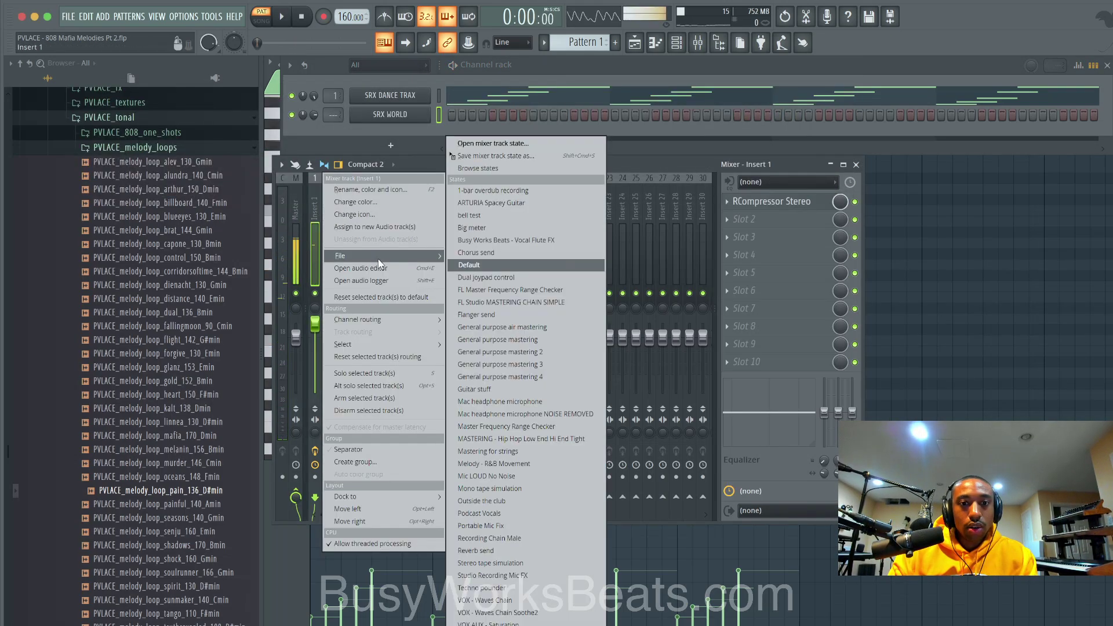
drag(496, 155, 329, 225)
drag(334, 118, 334, 114)
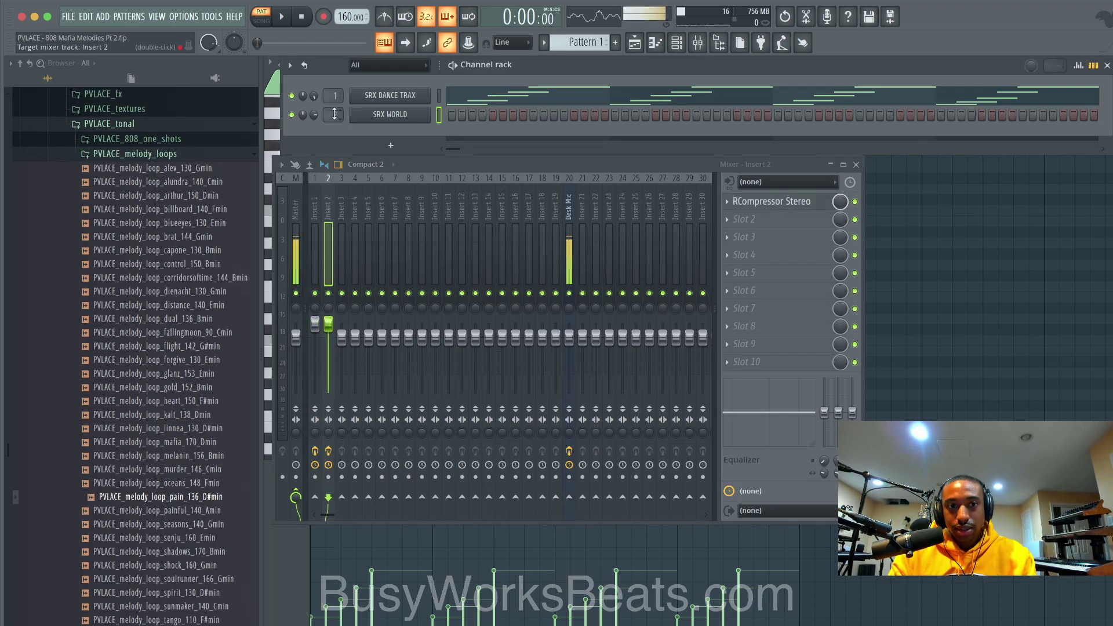
- Play the pattern, switch SRX WORLD to the 003 PanPipes SRX patch, close the instrument and stop playback
key(space)
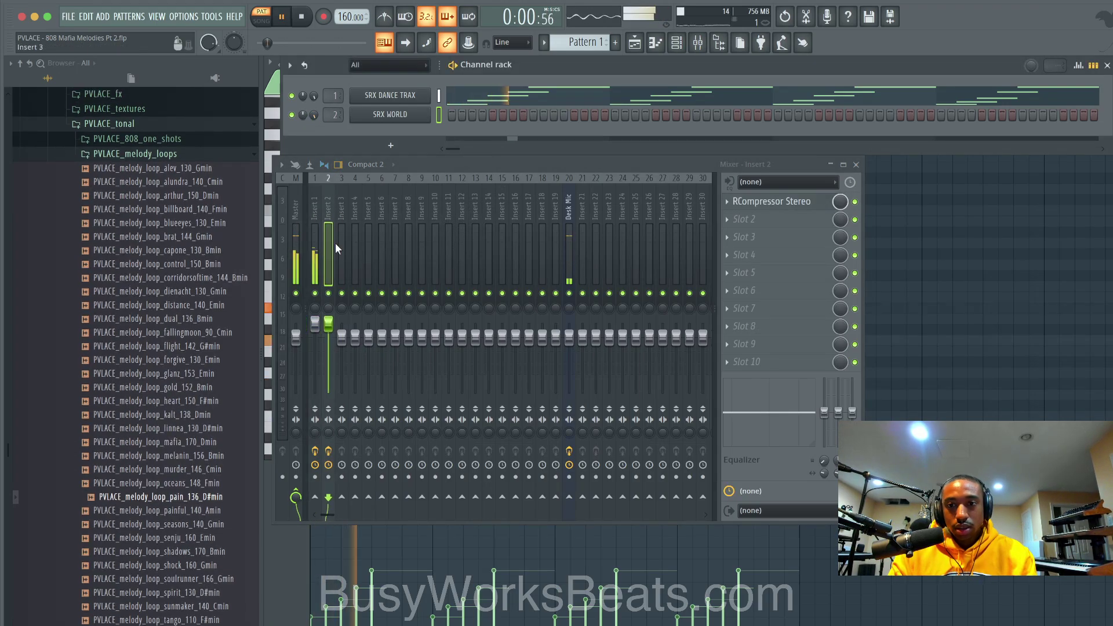
click(384, 115)
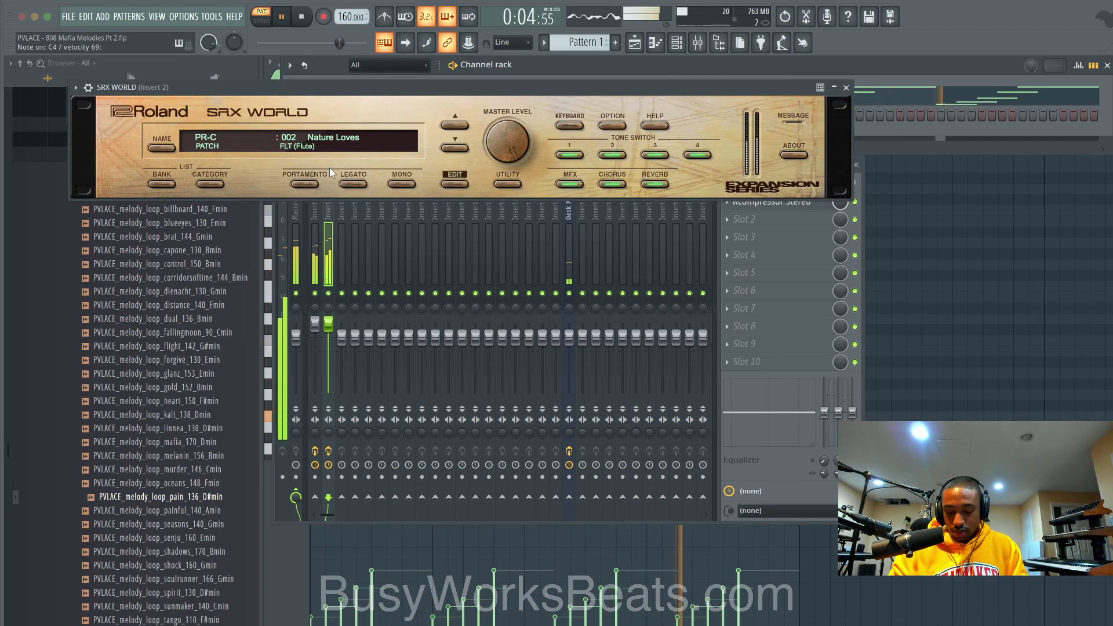
click(452, 149)
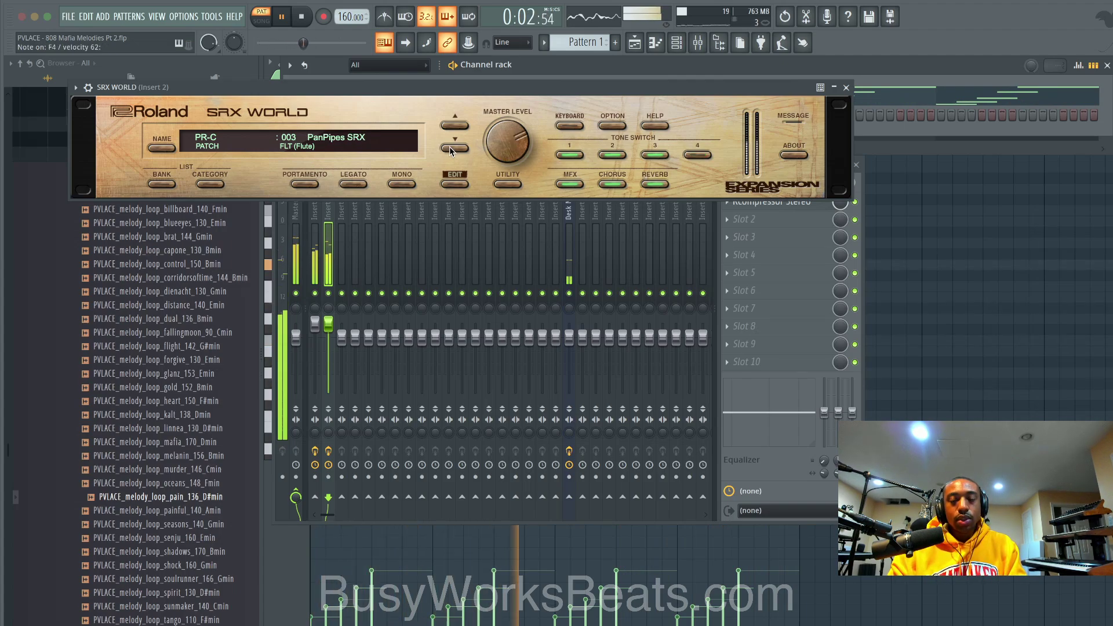
click(845, 88)
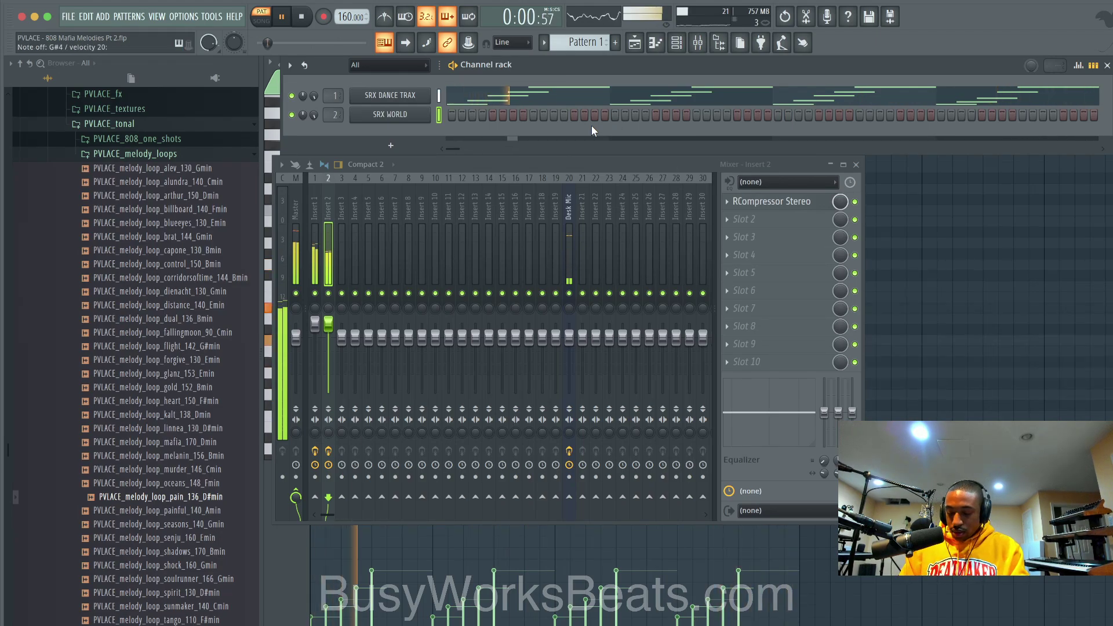
key(space)
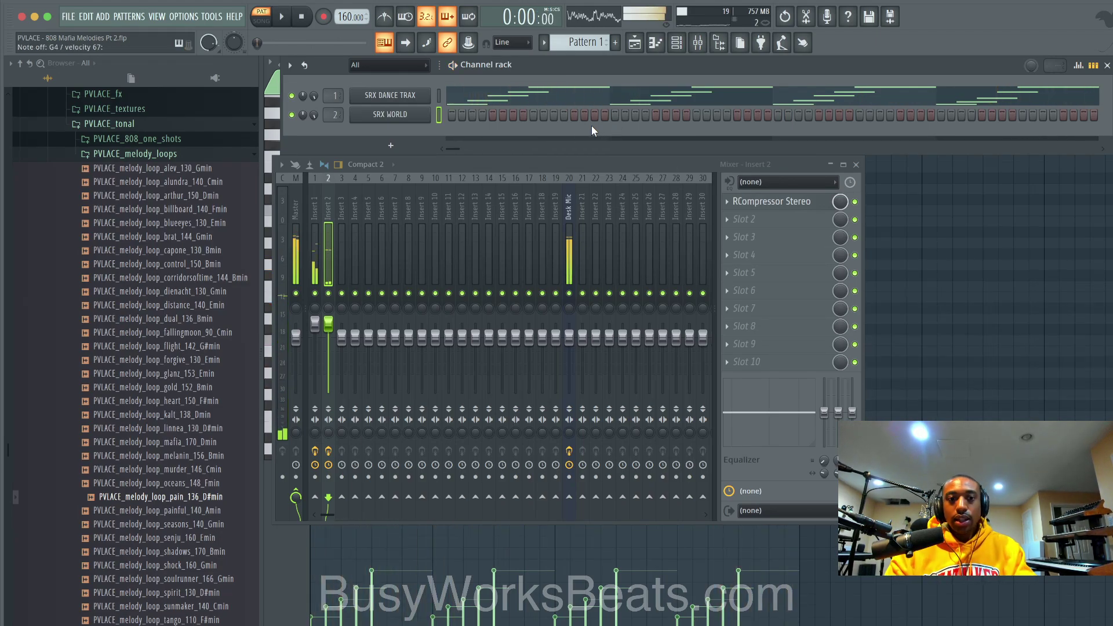
- Rename mixer track Insert 3 as REVERB
click(361, 198)
click(332, 200)
click(339, 201)
right_click(340, 203)
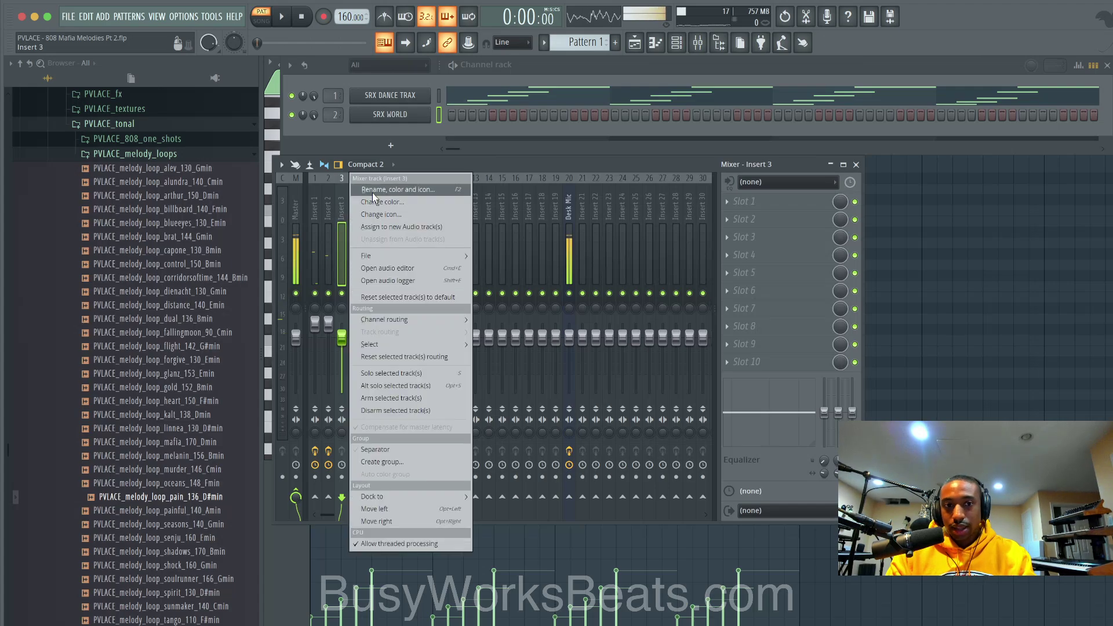
click(373, 191)
text(REVERB)
key(Return)
- Load ValhallaVintageVerb into the first slot of the REVERB track, raise its EQ LowCut, close it and select Insert 1
key(space)
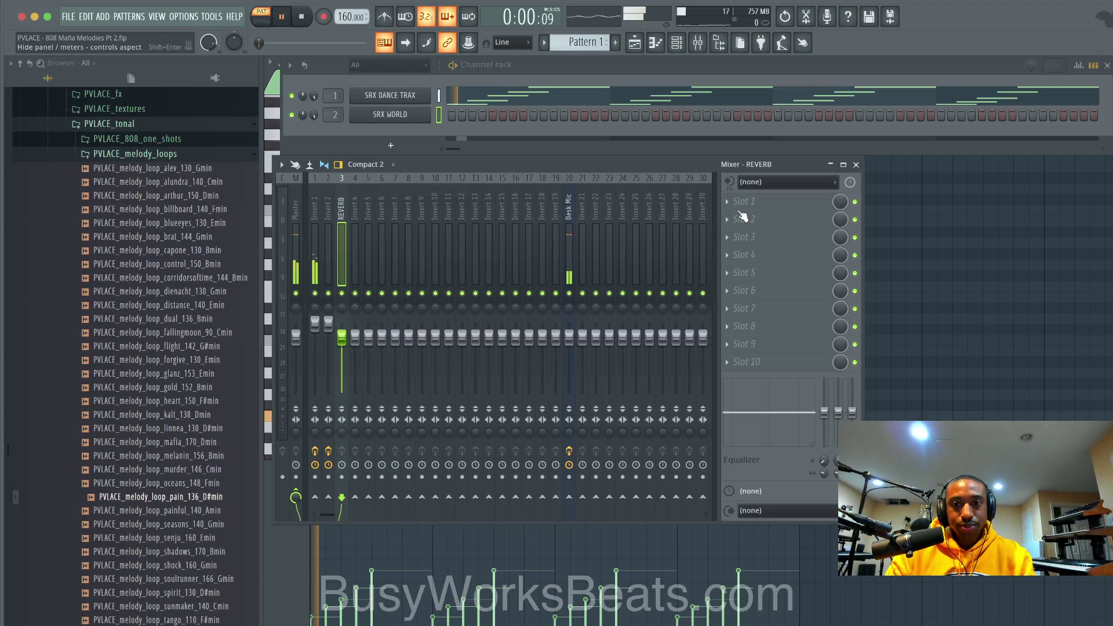
click(752, 200)
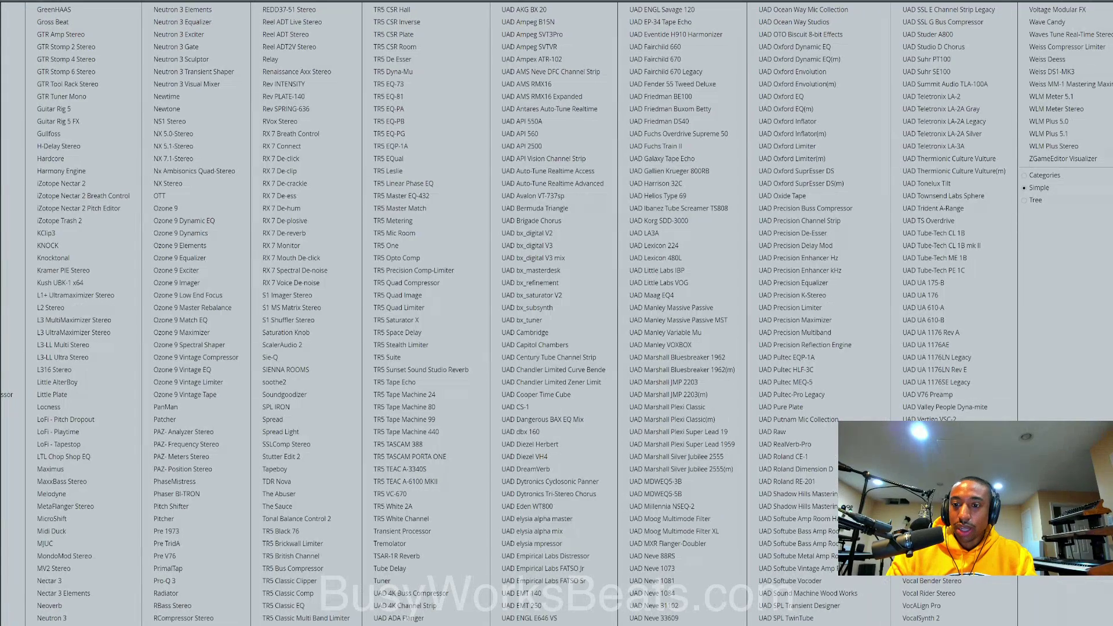
click(932, 506)
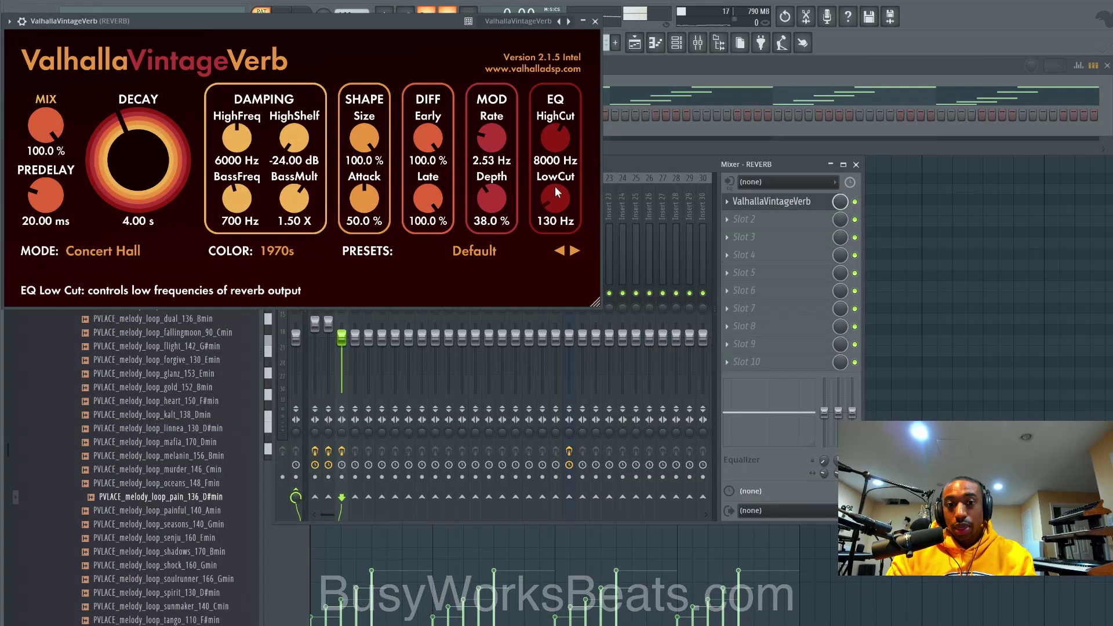
drag(555, 186, 554, 178)
click(595, 21)
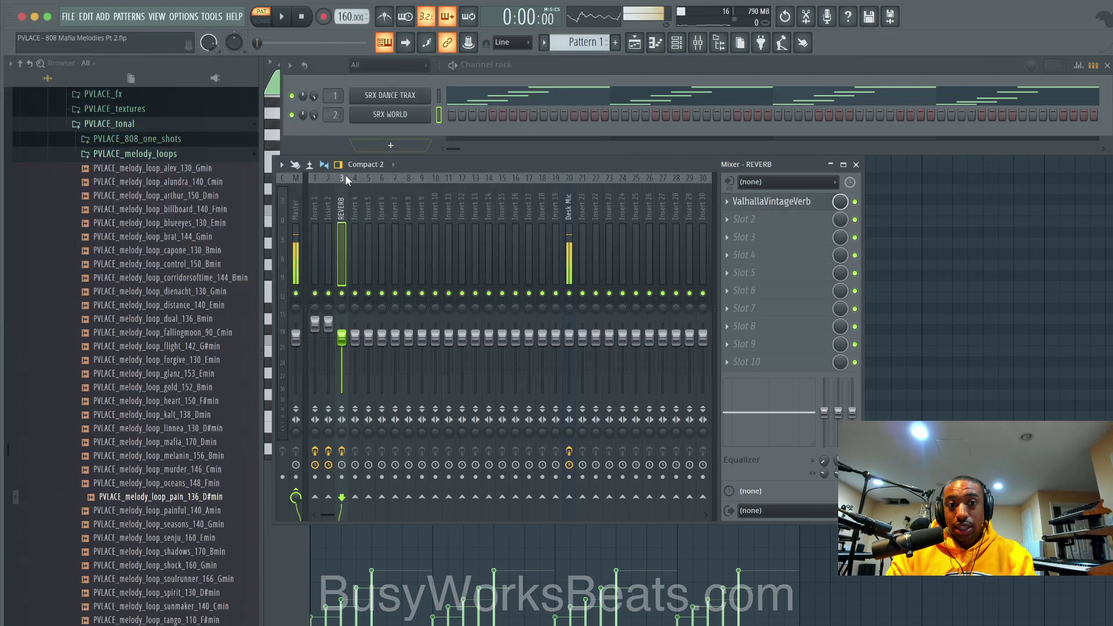
click(324, 209)
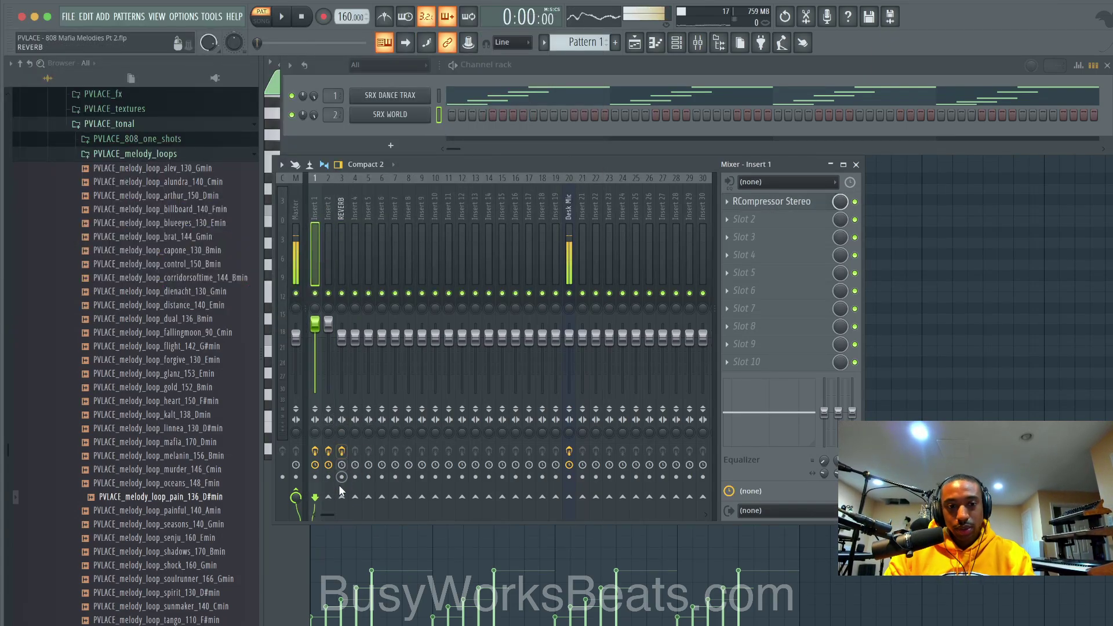
- Place Pattern 1 four times in a row on playlist Track 1 from bar 1 to bar 17, and switch playback to song mode
click(635, 45)
click(574, 117)
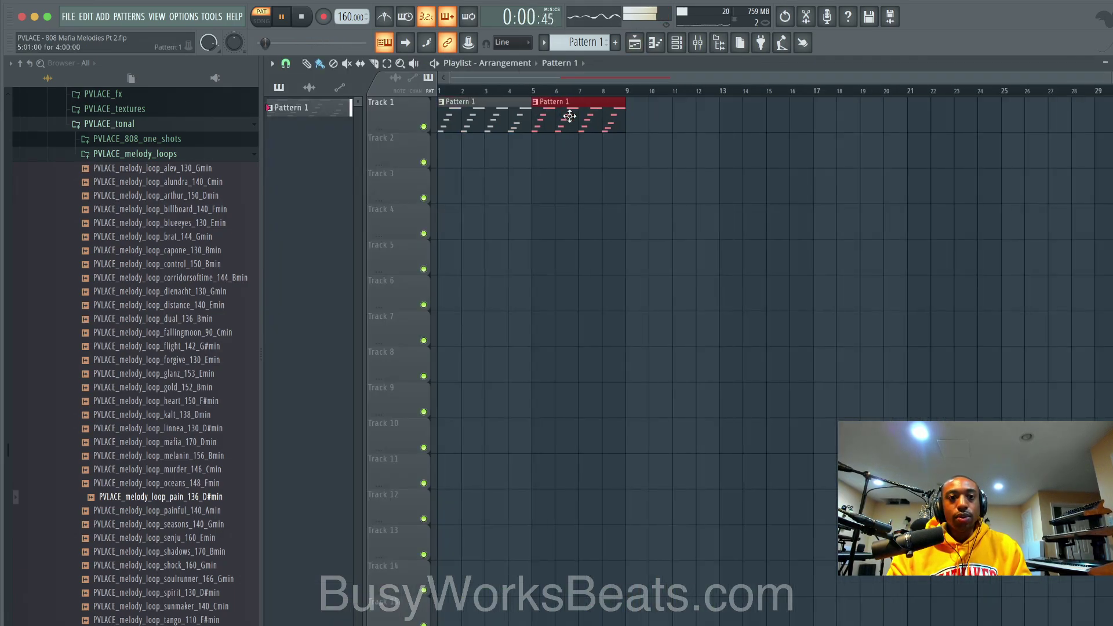
click(259, 20)
drag(646, 116, 752, 117)
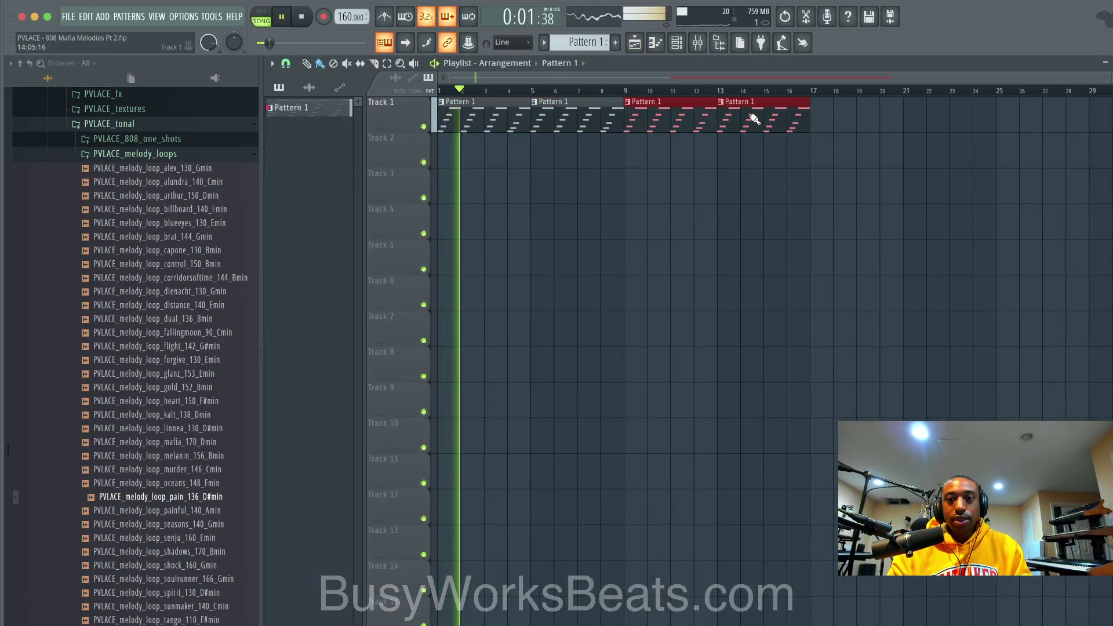
- Create an empty Pattern 2 for the SRX WORLD part and stop song playback
click(677, 45)
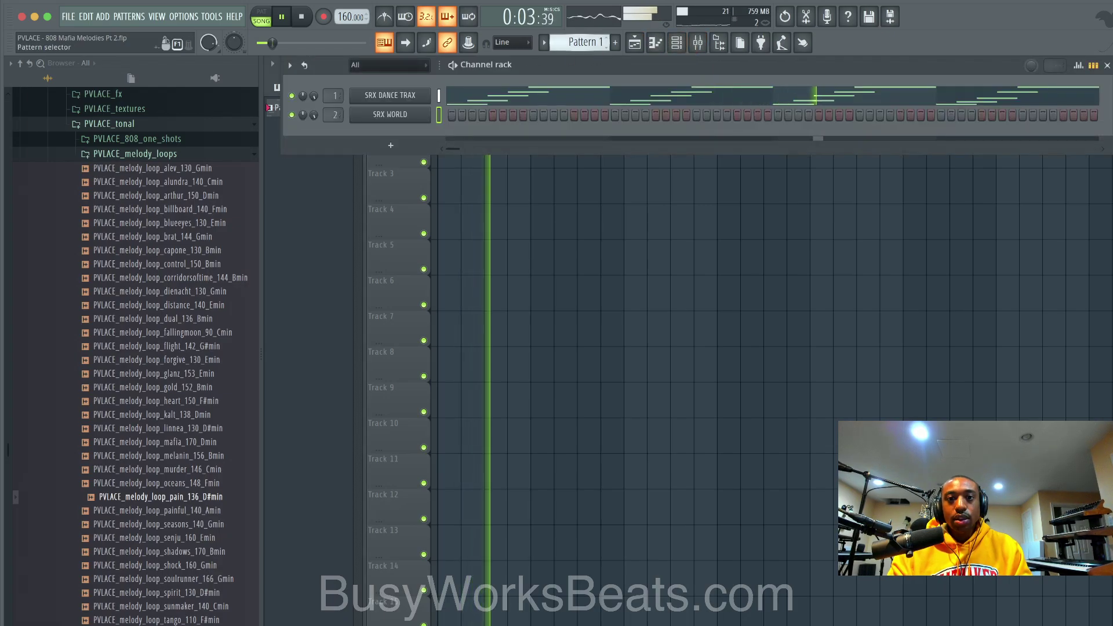
click(615, 42)
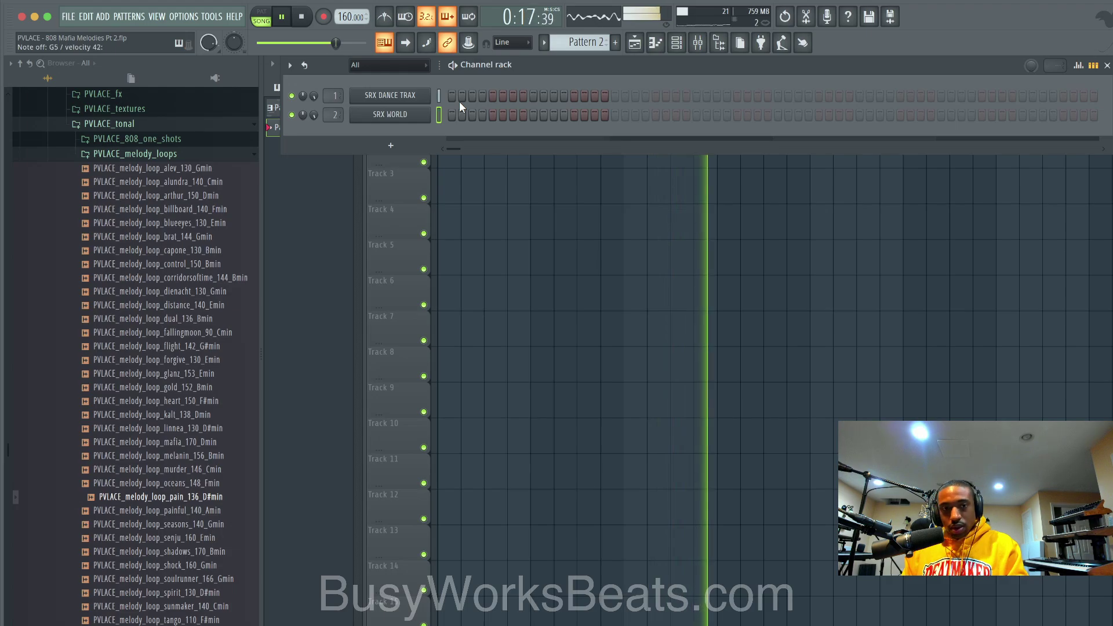
key(space)
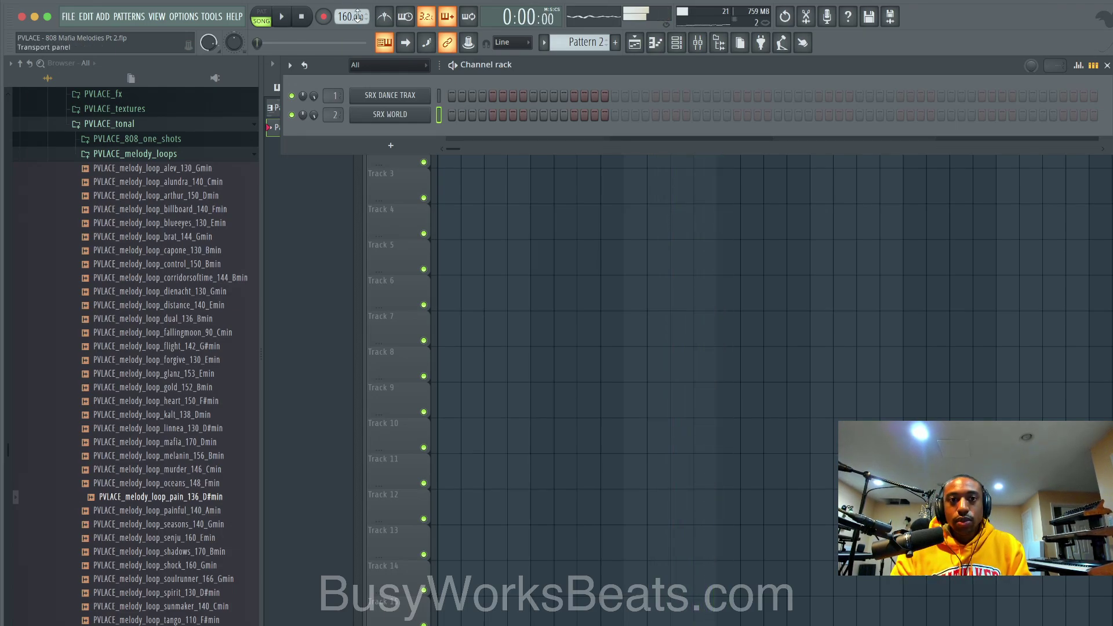
- Turn on the metronome and record the SRX WORLD pan pipe notes into Pattern 2 over the 16 bars of bell arpeggio
click(323, 17)
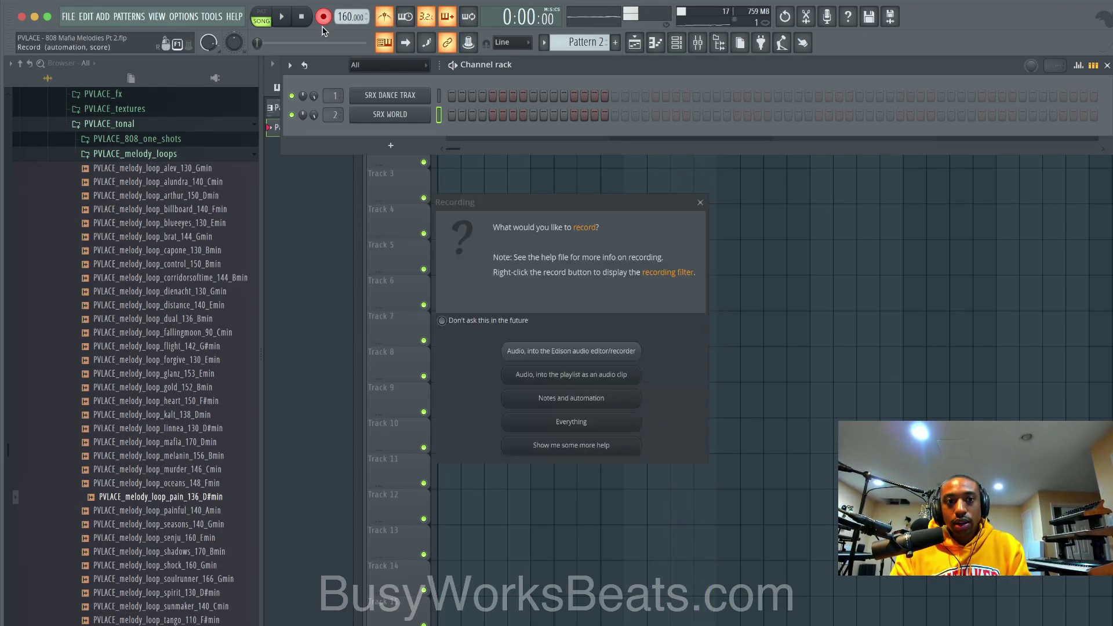
click(542, 375)
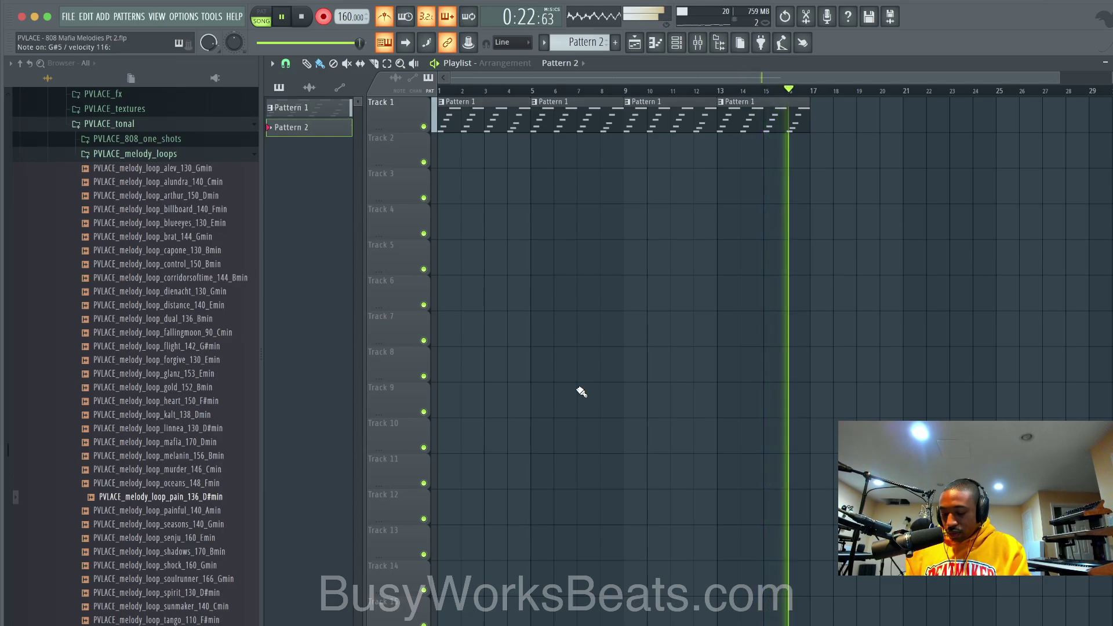
key(space)
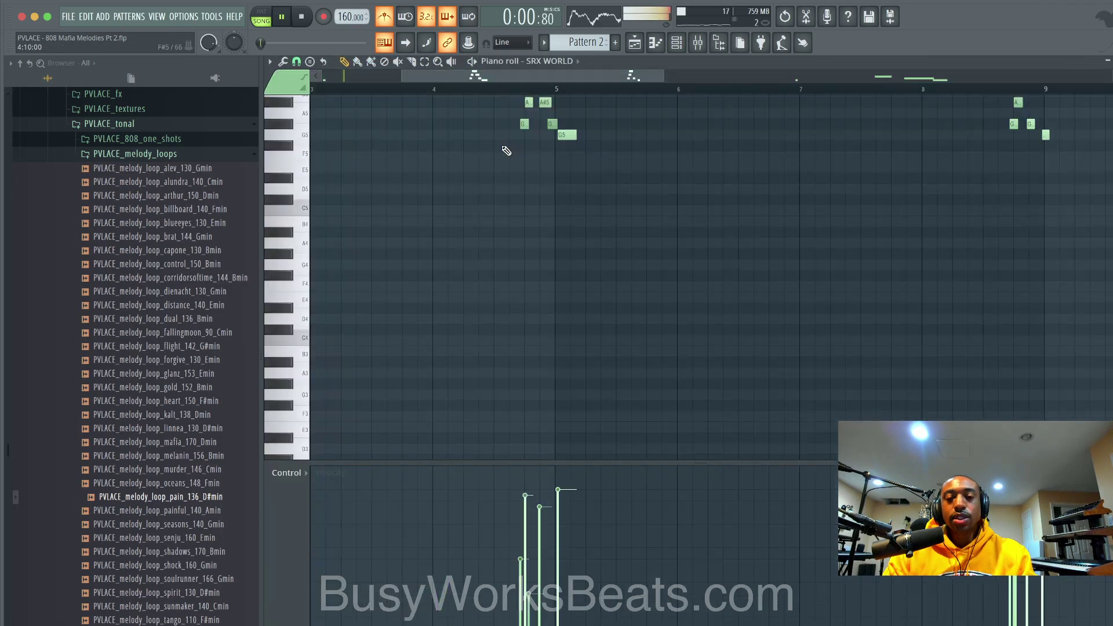
- Shorten the recorded G5 note at bar 5 of the SRX WORLD part and play it back
double_click(502, 146)
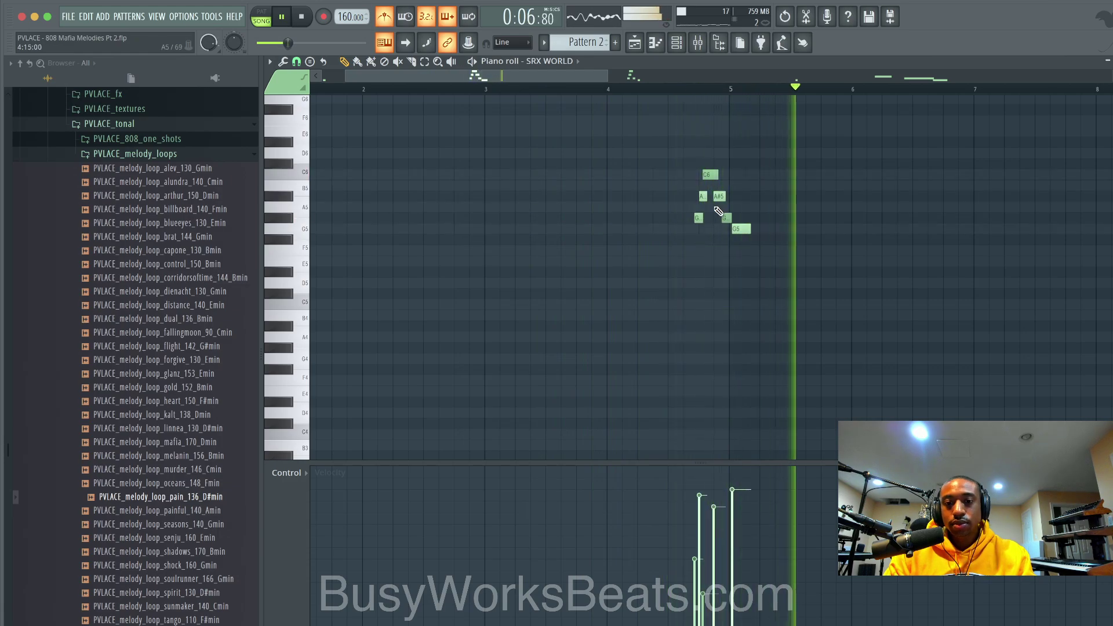
scroll(745, 233, down, 3)
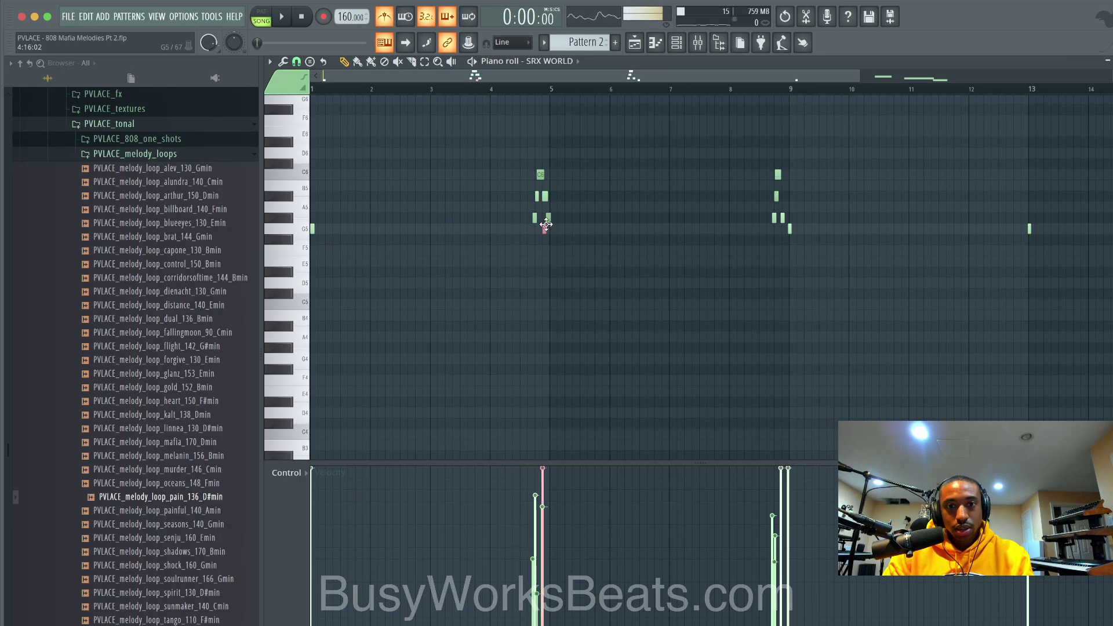
click(538, 91)
key(space)
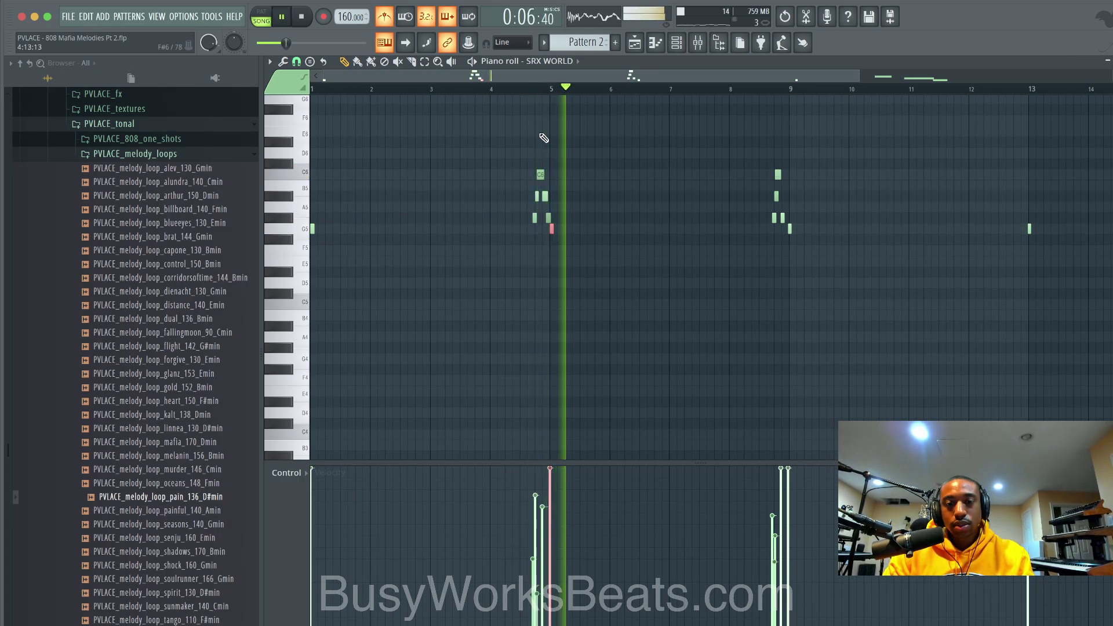
- Delete the A5 note at bar 15 of the SRX WORLD part and close the piano roll
scroll(801, 188, up, 2)
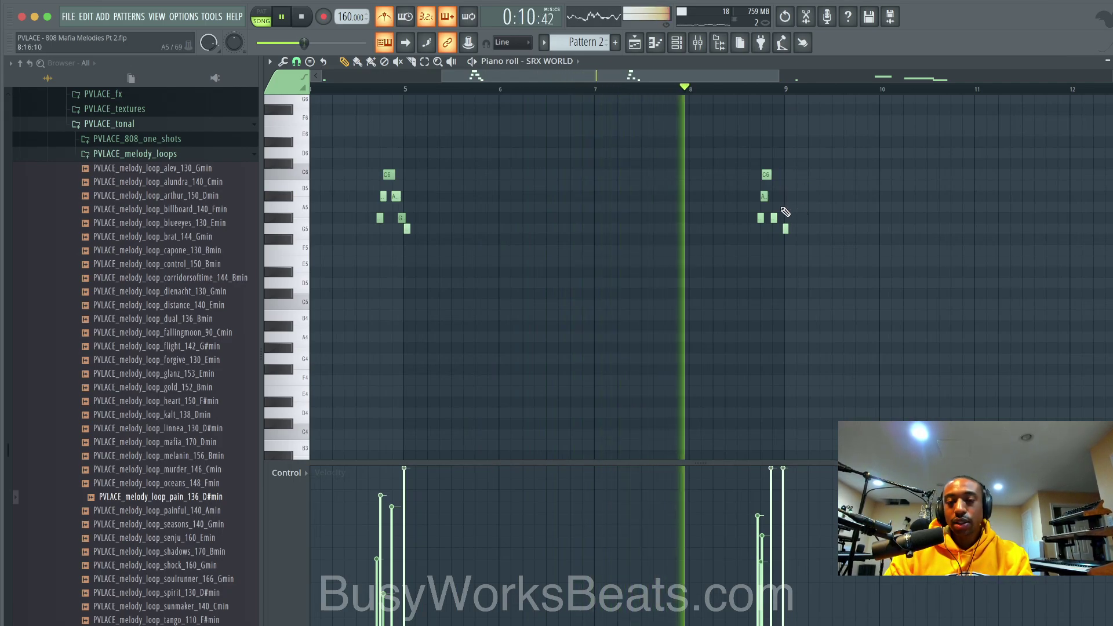
scroll(787, 212, down, 1)
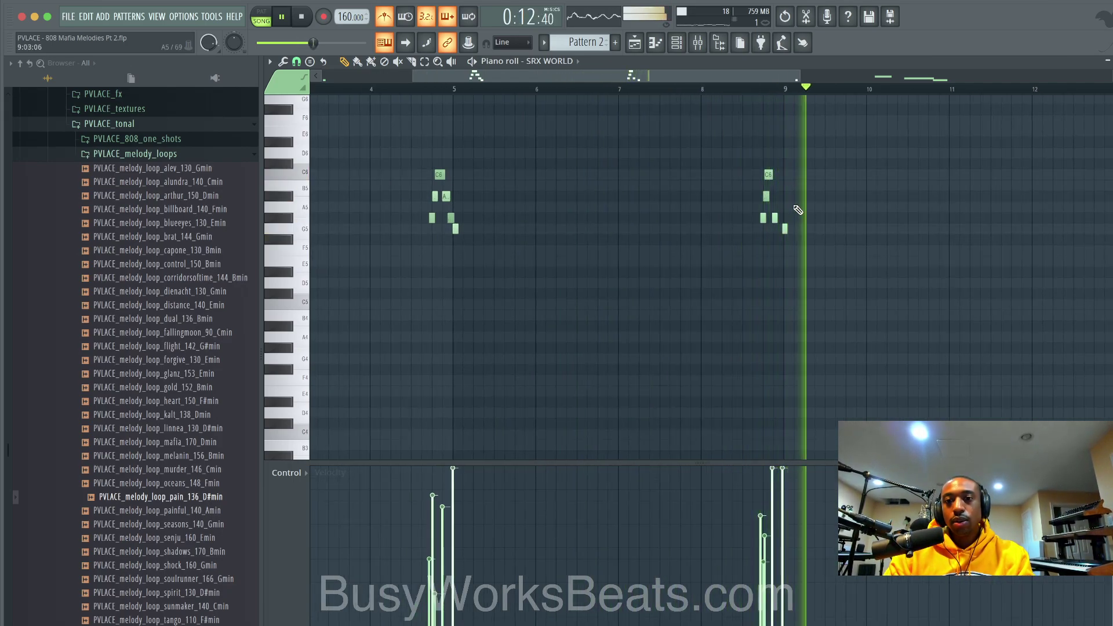
scroll(789, 212, up, 2)
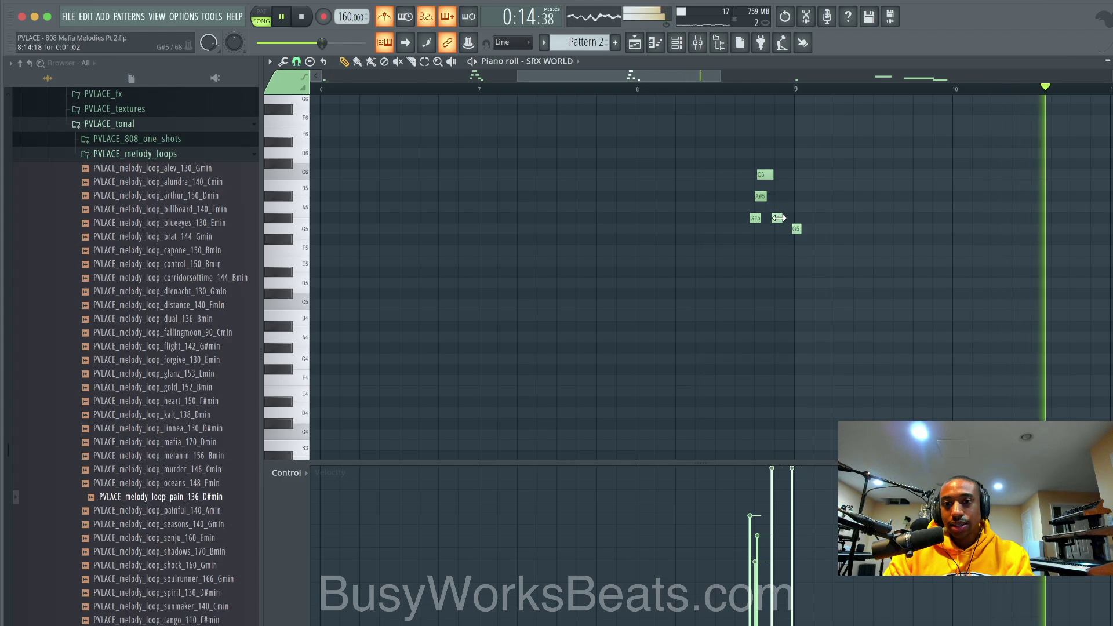
scroll(845, 224, down, 3)
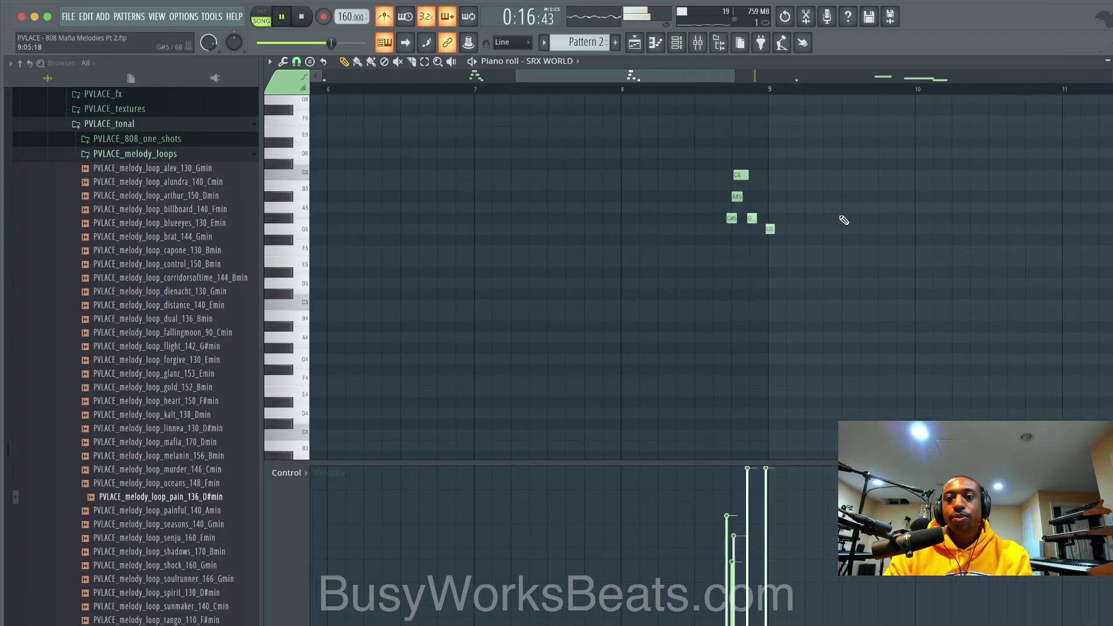
scroll(954, 246, right, 5)
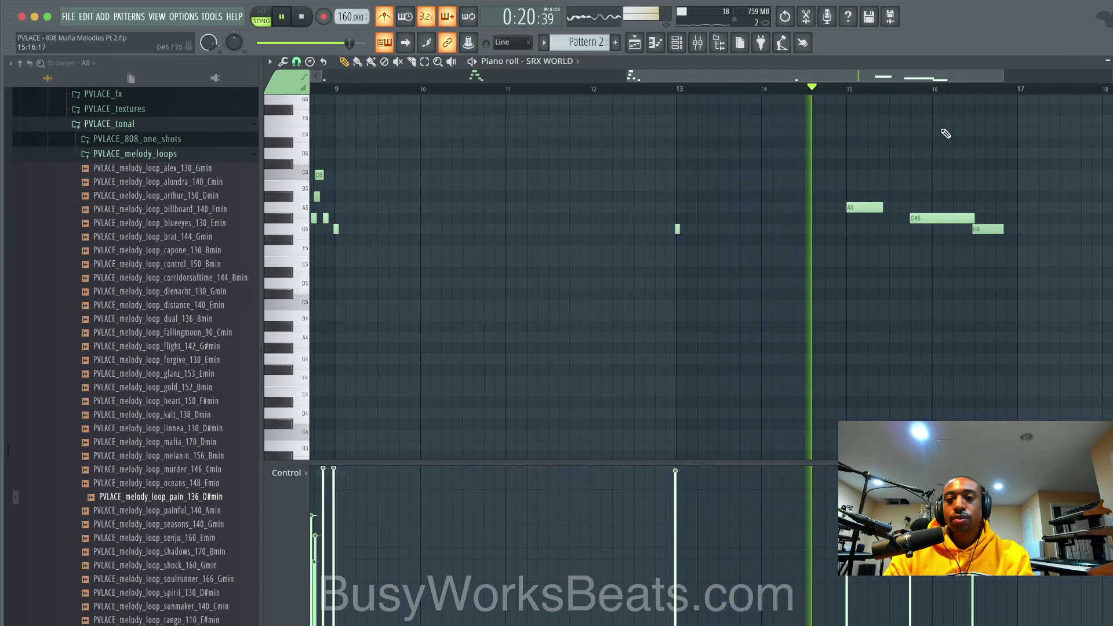
right_click(875, 209)
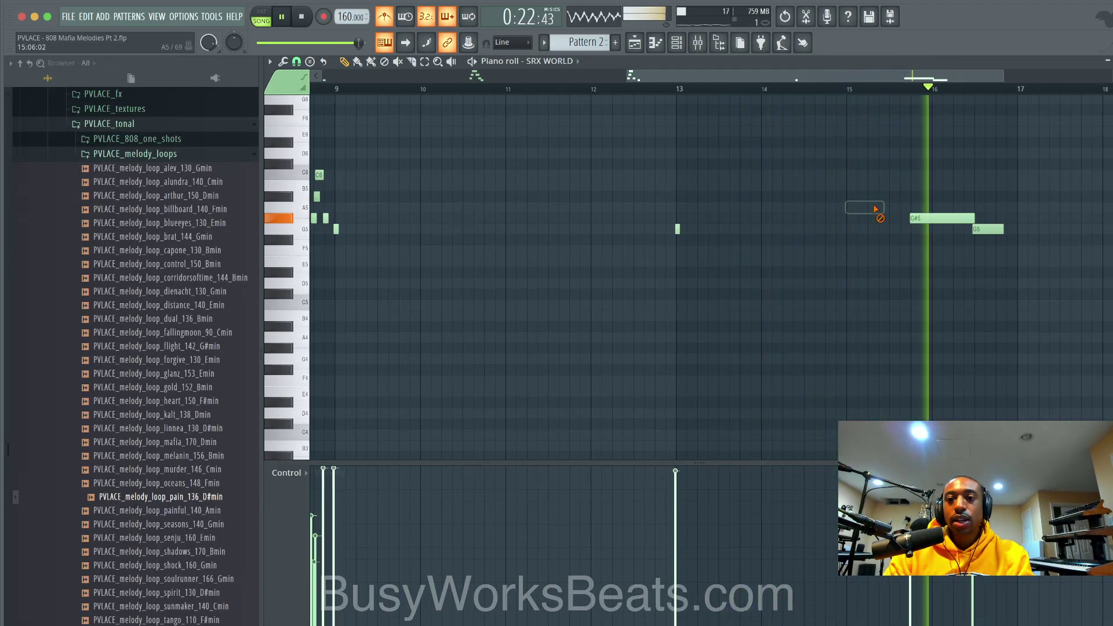
key(Escape)
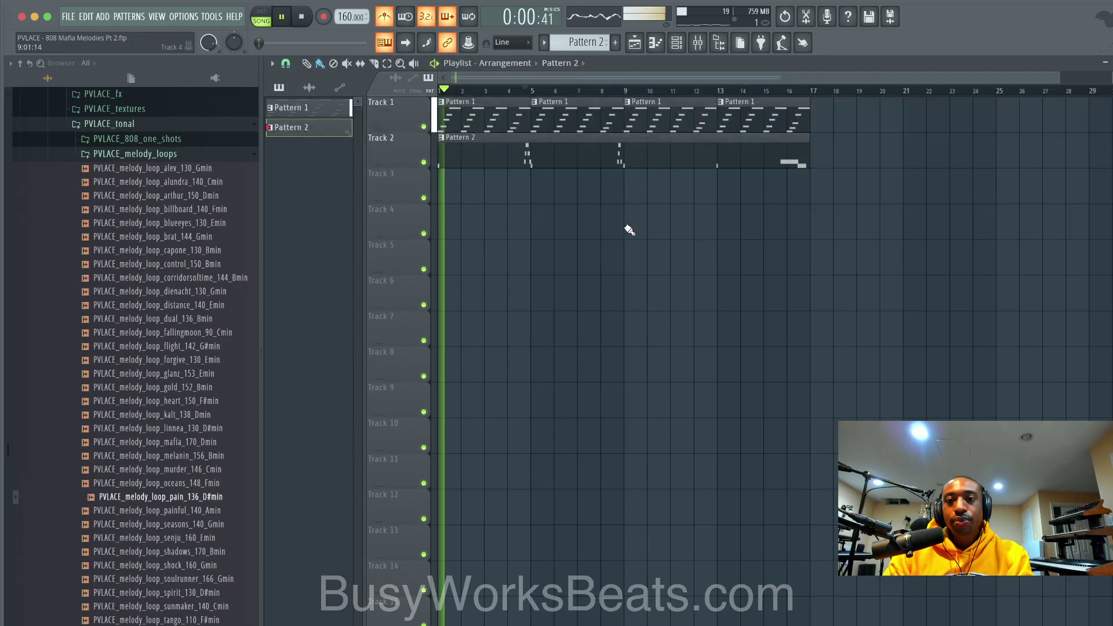
- Turn off the metronome and check the Master and REVERB mixer tracks during playback
click(697, 43)
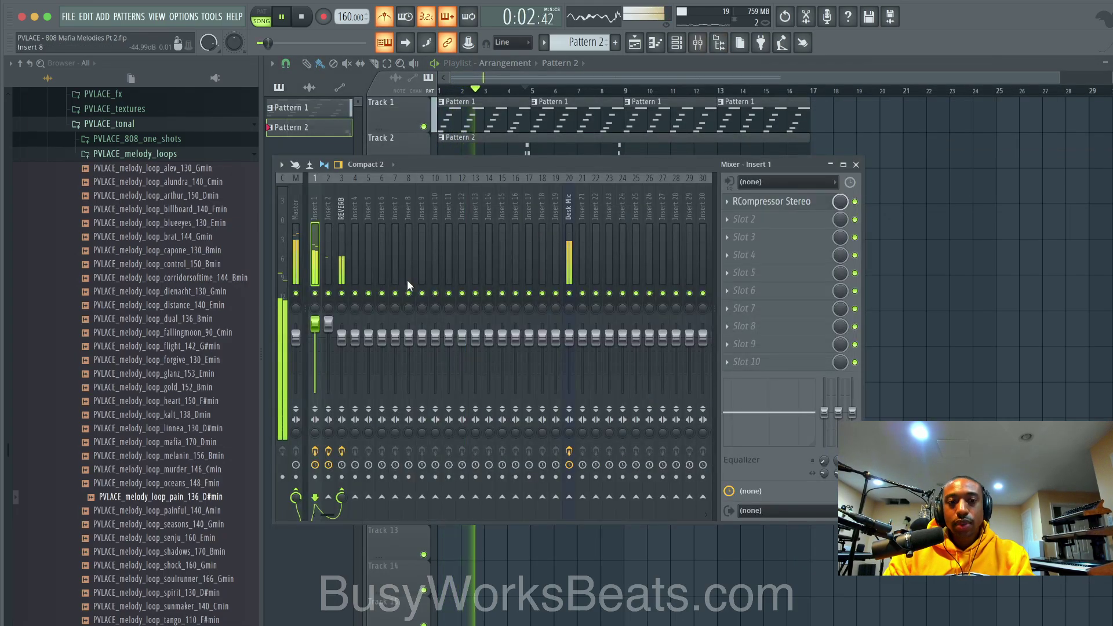
click(299, 259)
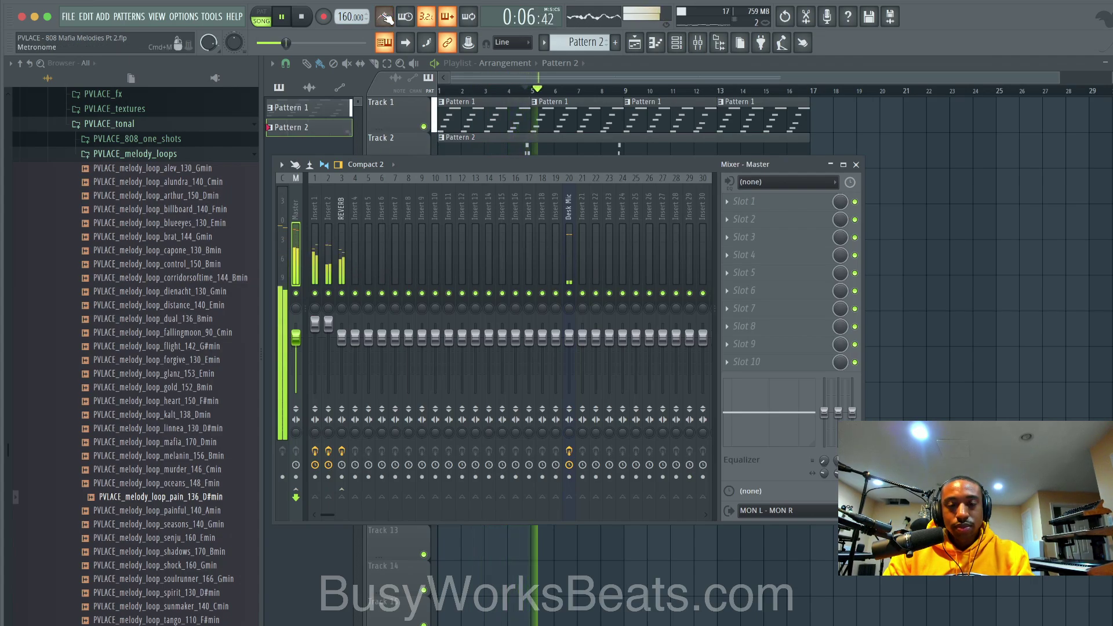
click(856, 165)
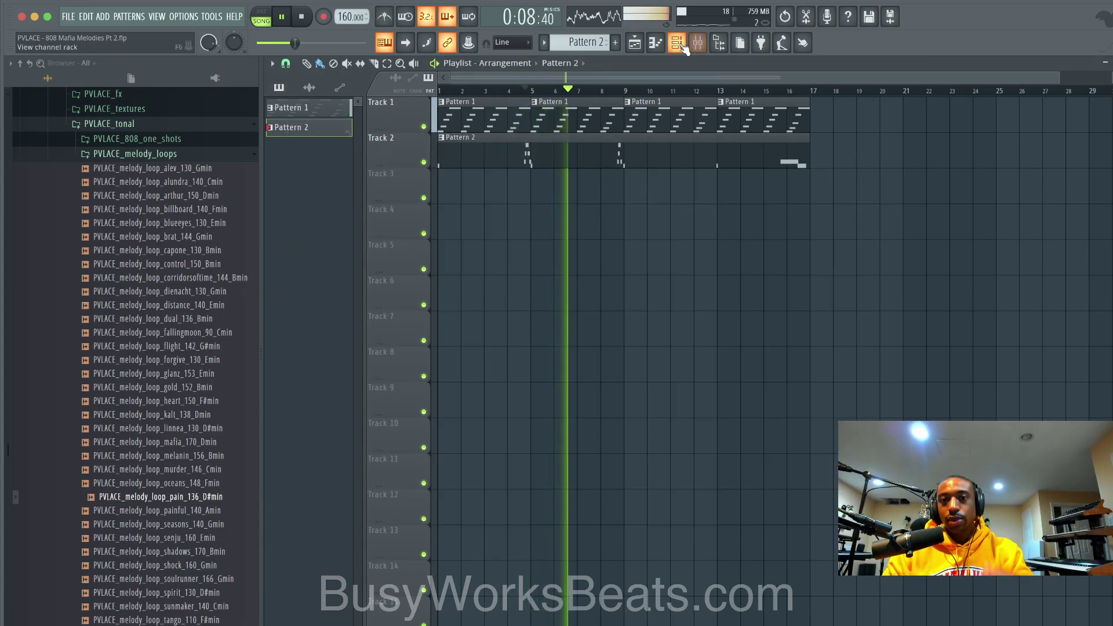
key(F9)
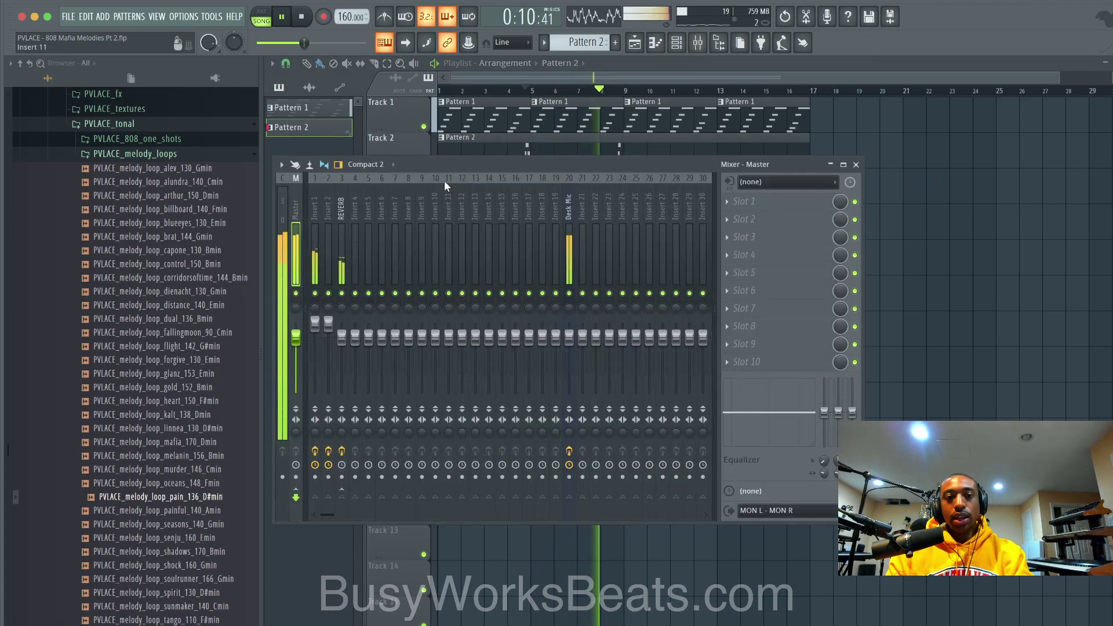
click(341, 214)
key(space)
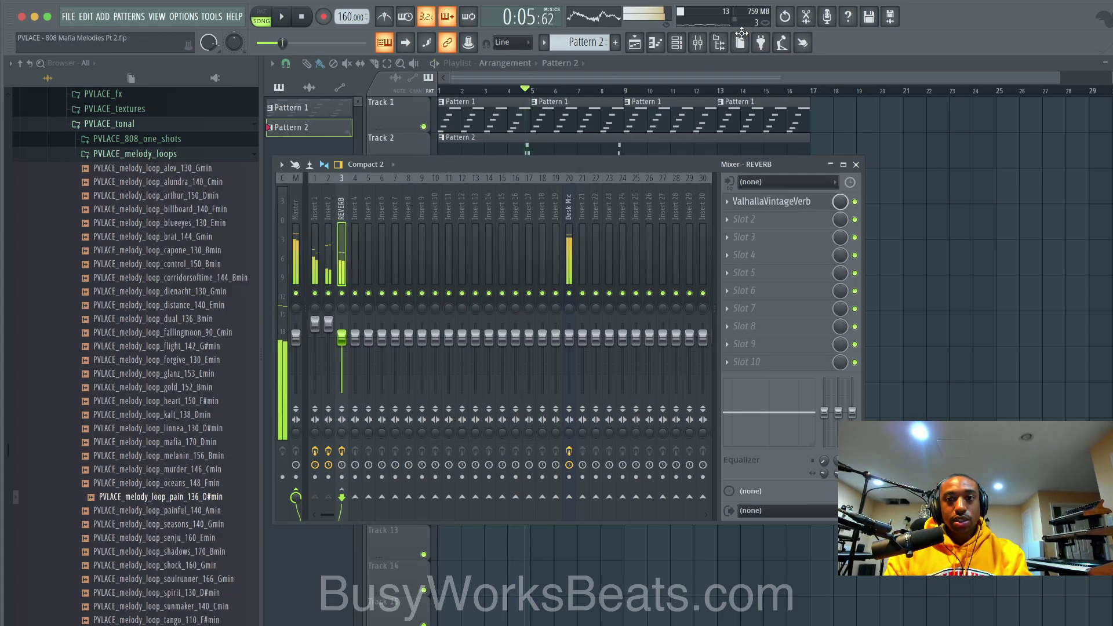
- Examine the common patch settings of SRX DANCE TRAX and SRX WORLD during playback, and close the instruments and mixer
click(677, 44)
click(395, 97)
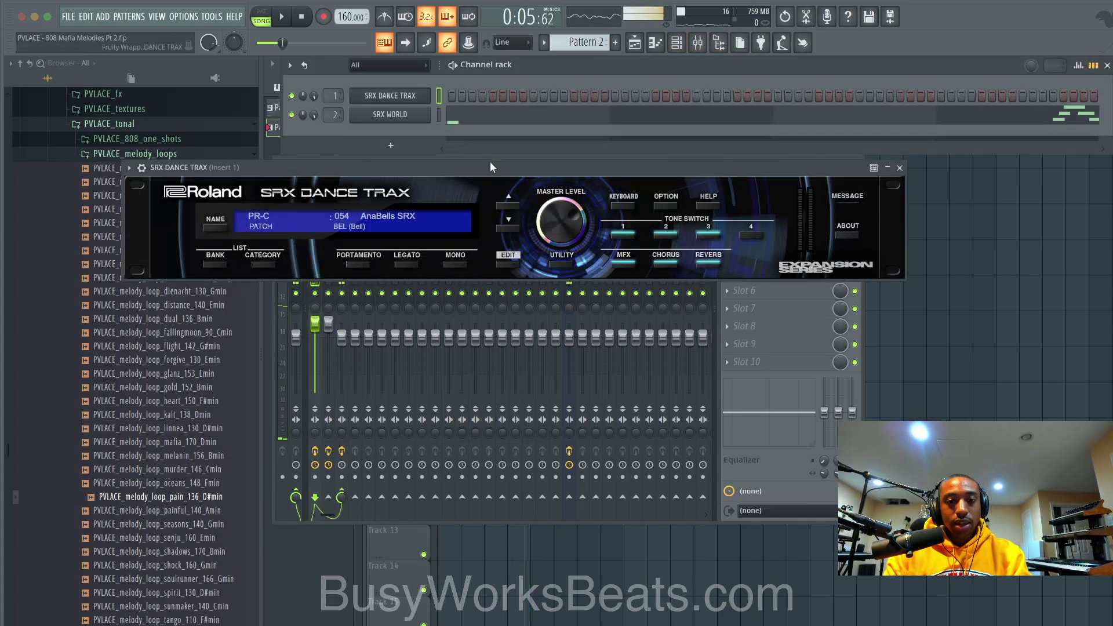
click(502, 264)
key(space)
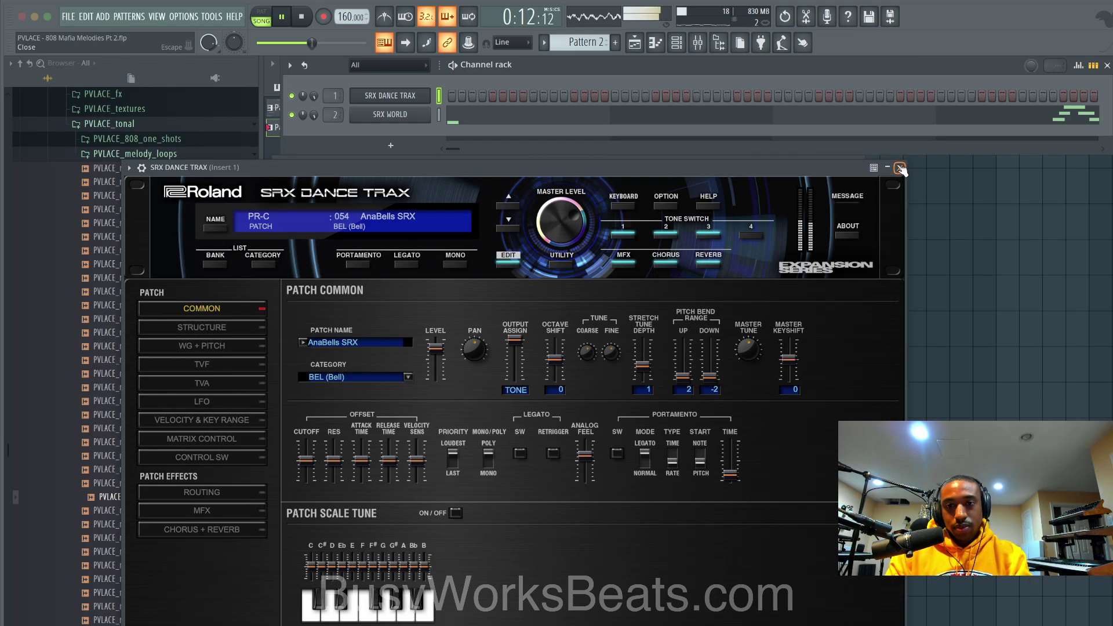
click(900, 168)
click(403, 113)
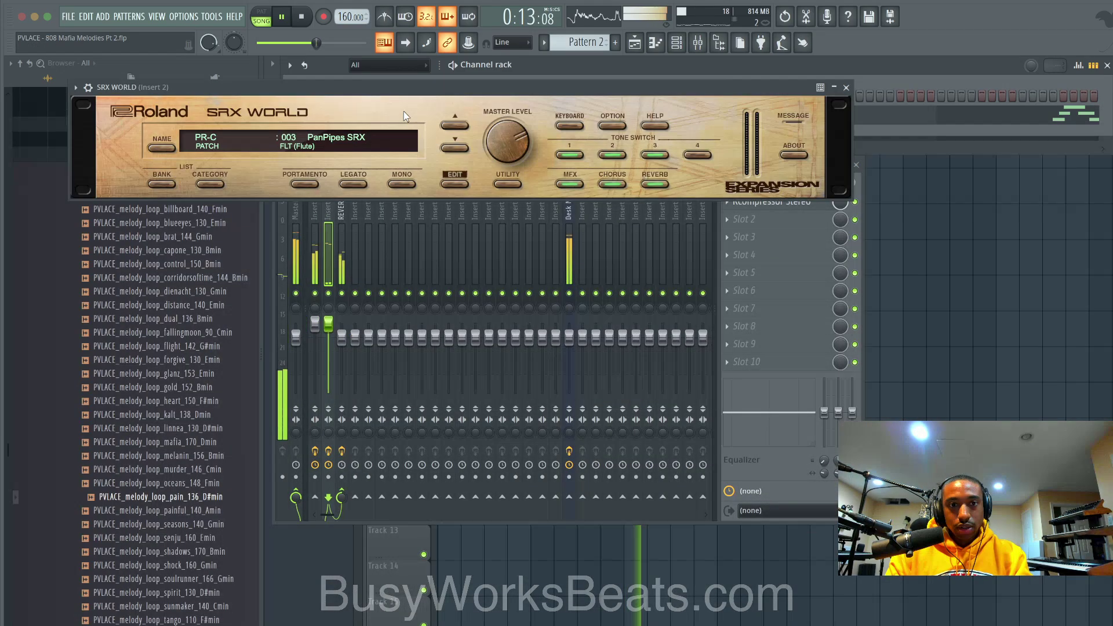
click(453, 183)
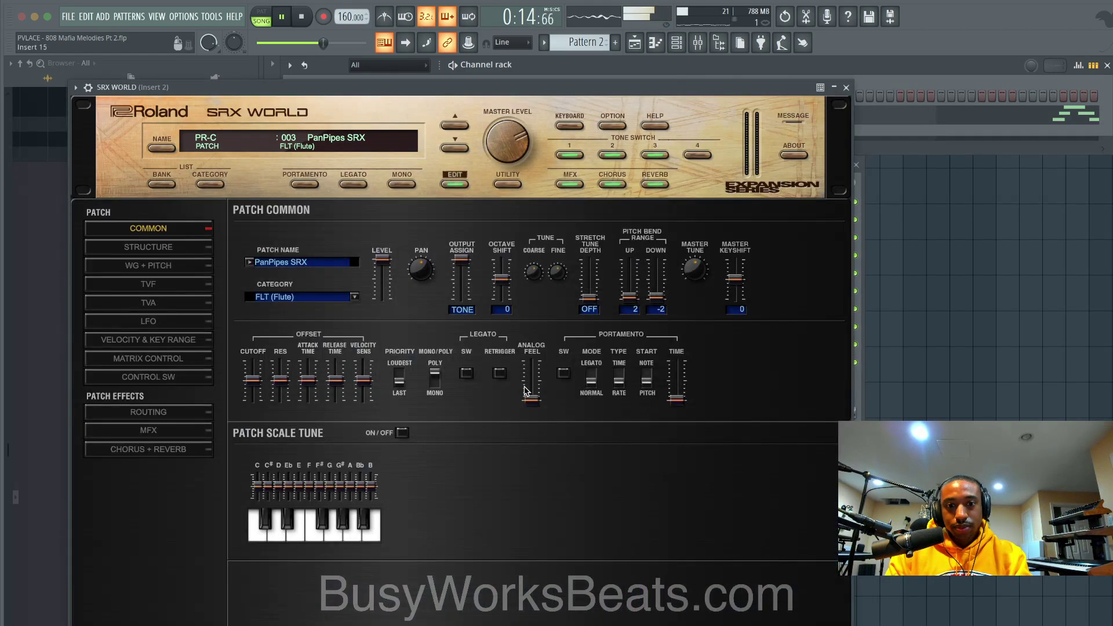
click(847, 87)
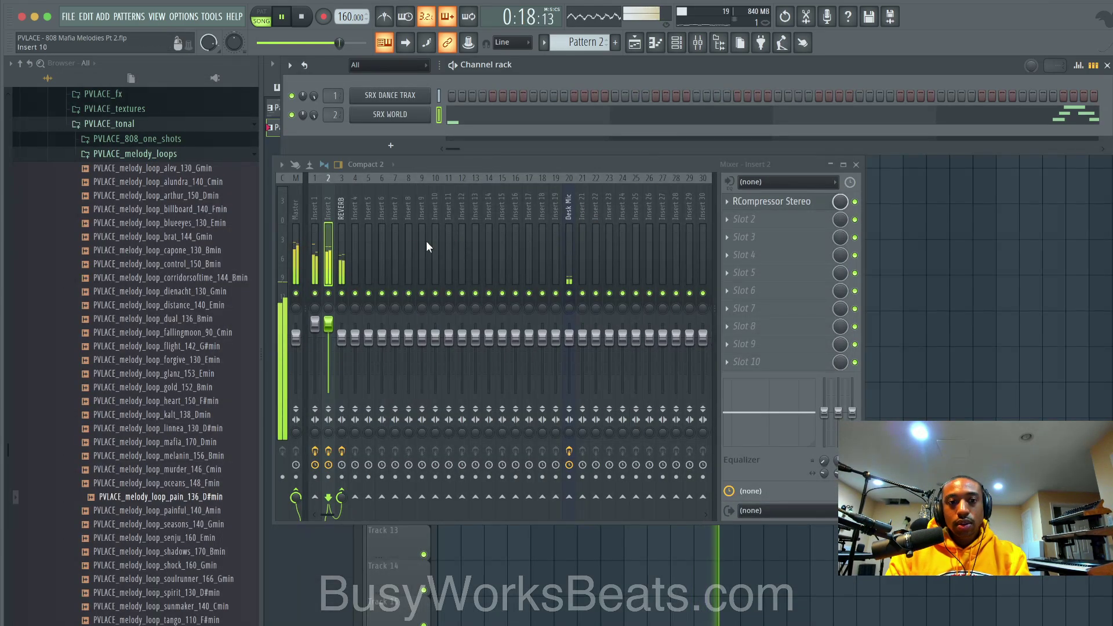
click(857, 165)
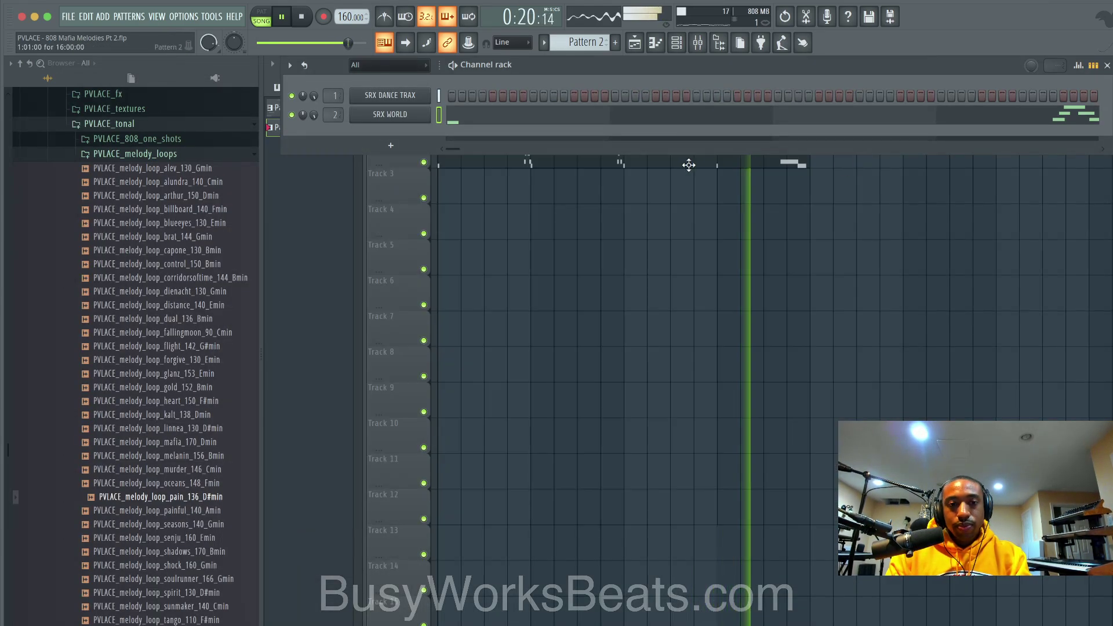
right_click(613, 221)
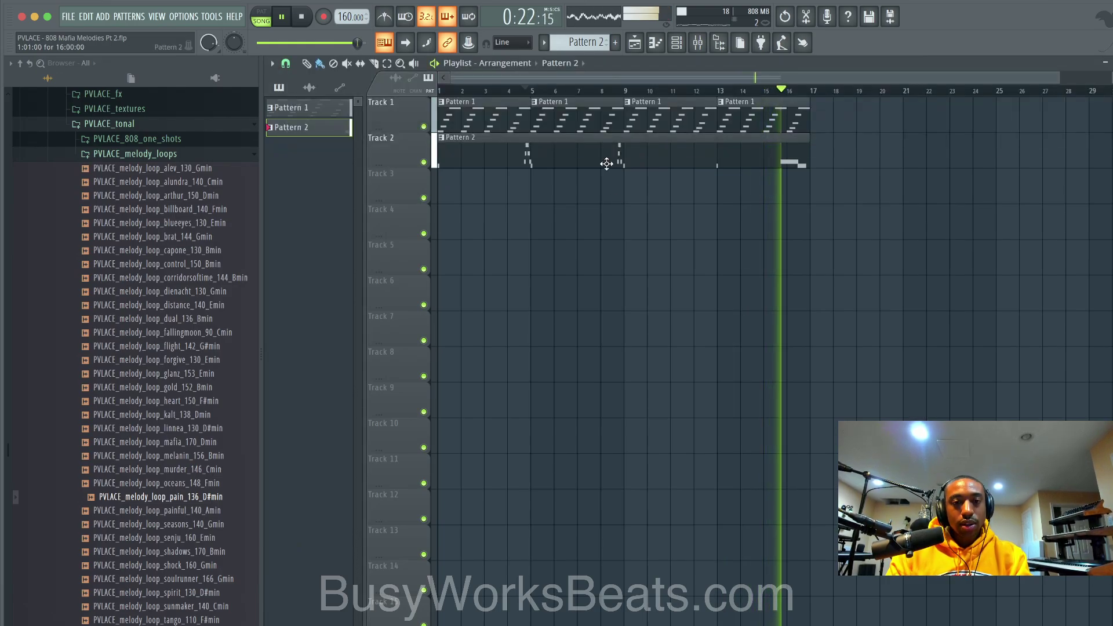
- Raise the volume of the REVERB mixer track to about 113% (2.9 dB)
click(697, 42)
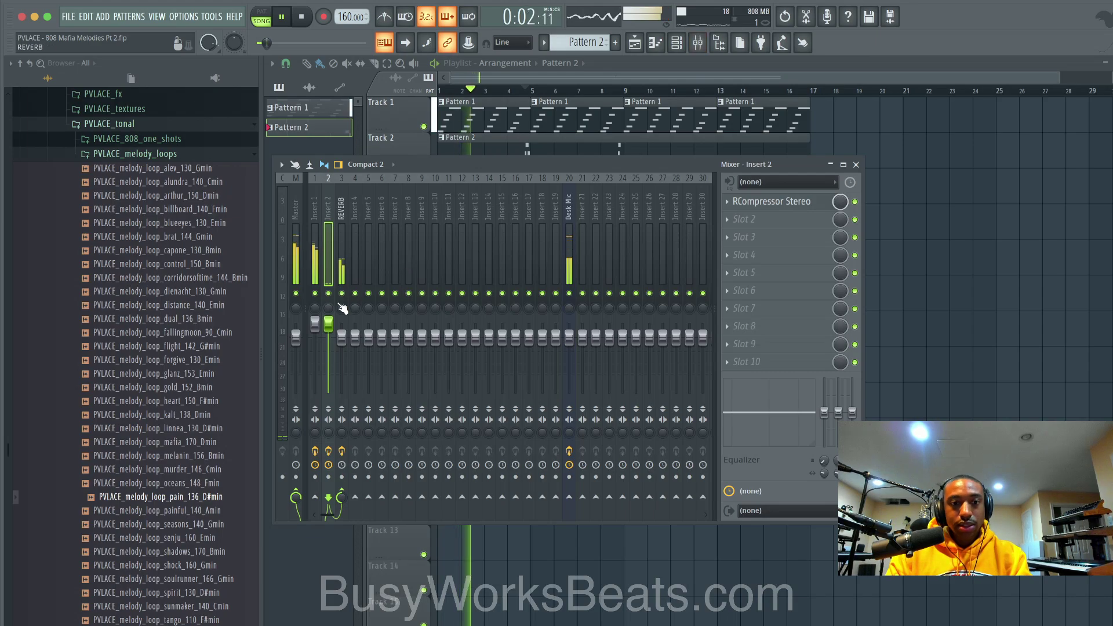
click(341, 338)
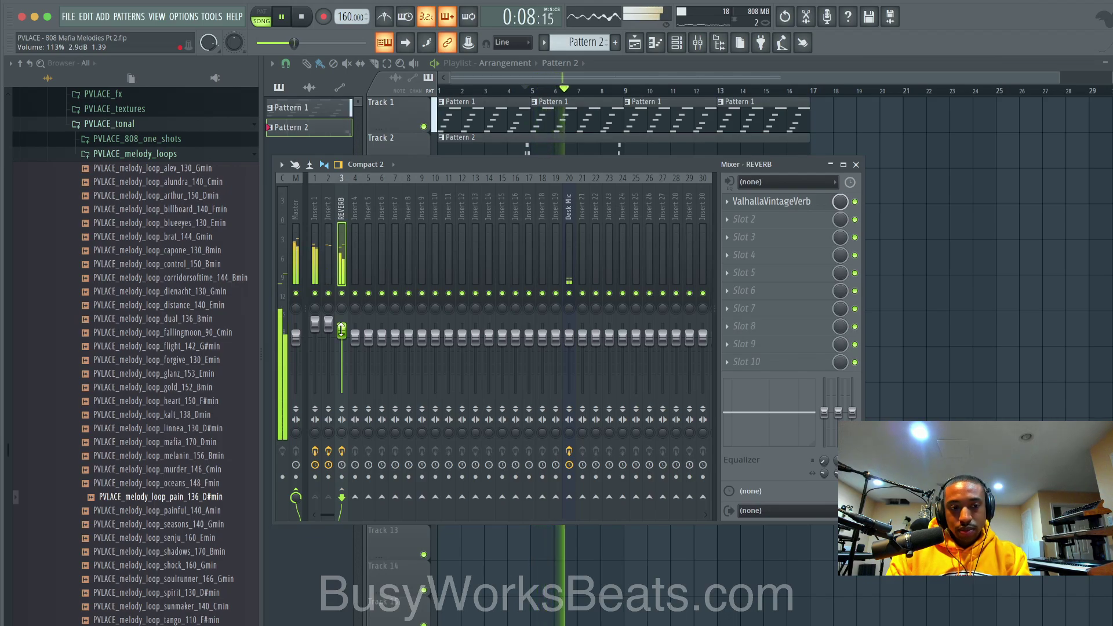
- Add a G5 note at the start of bar 1 above the SRX DANCE TRAX arpeggio in Pattern 1
click(676, 44)
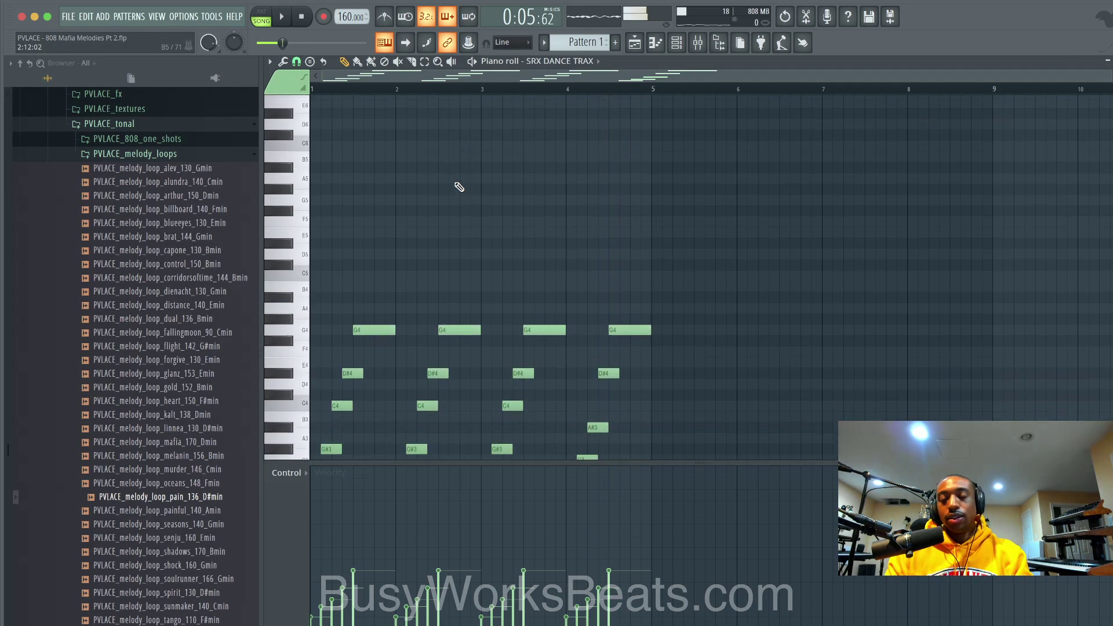
scroll(459, 186, down, 3)
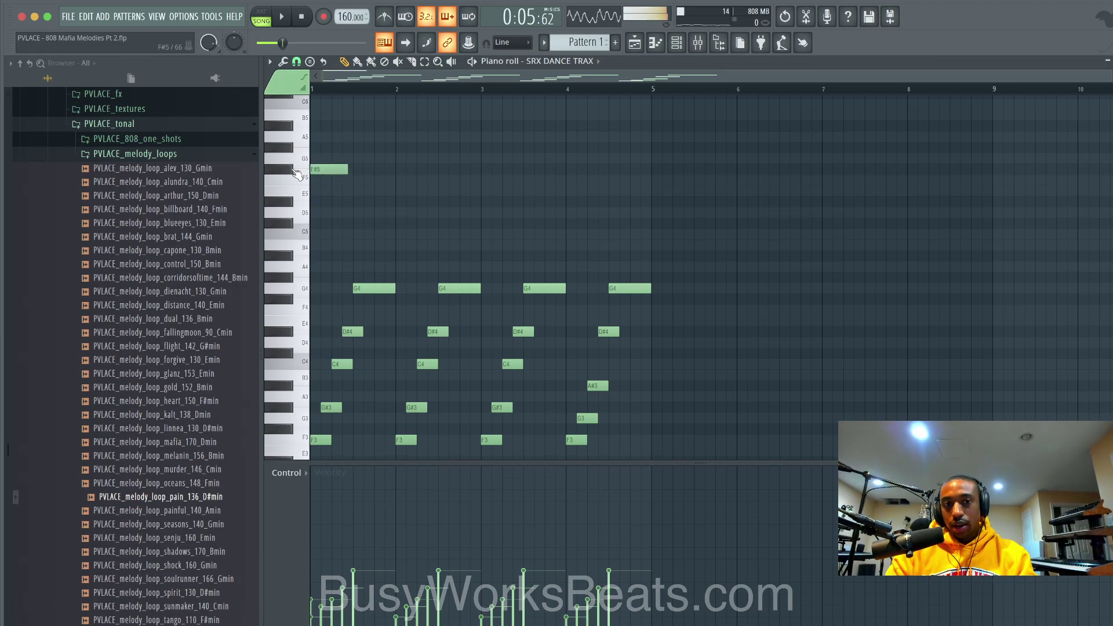
key(space)
drag(322, 169, 323, 156)
key(space)
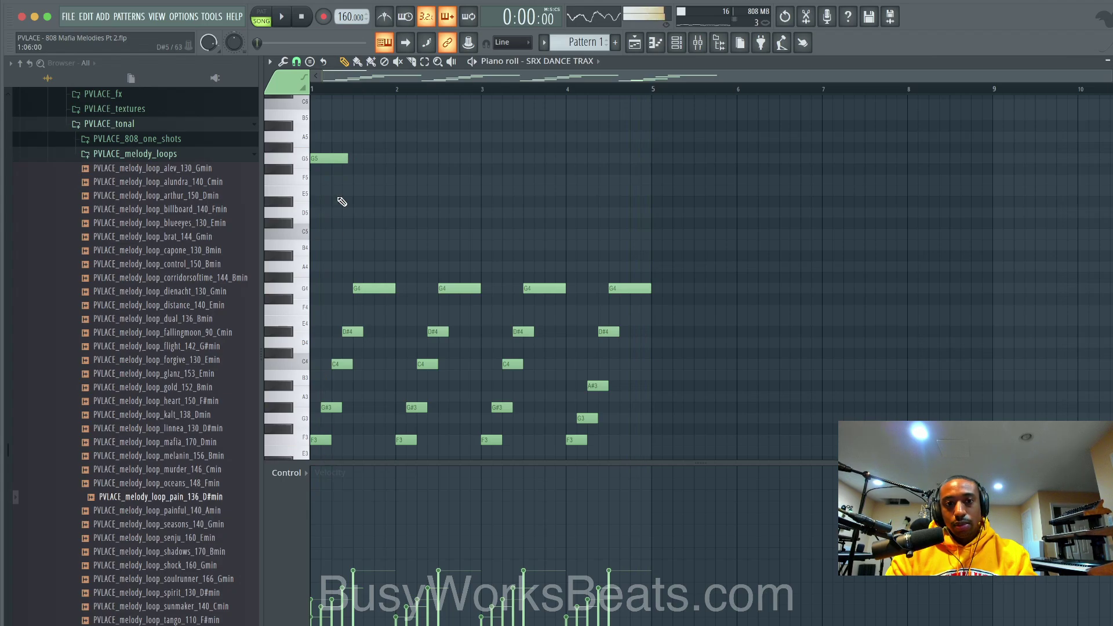
- Raise the velocity of the G5 note, add an A#5 note in the middle of bar 1 and play the song
drag(338, 554, 338, 536)
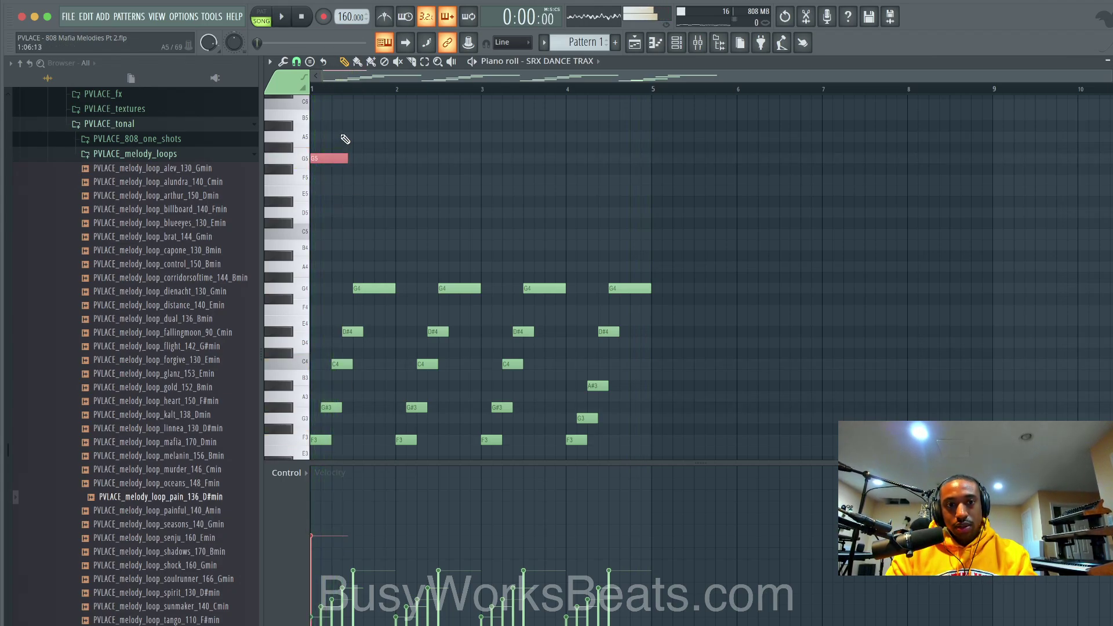
drag(352, 117, 354, 120)
key(space)
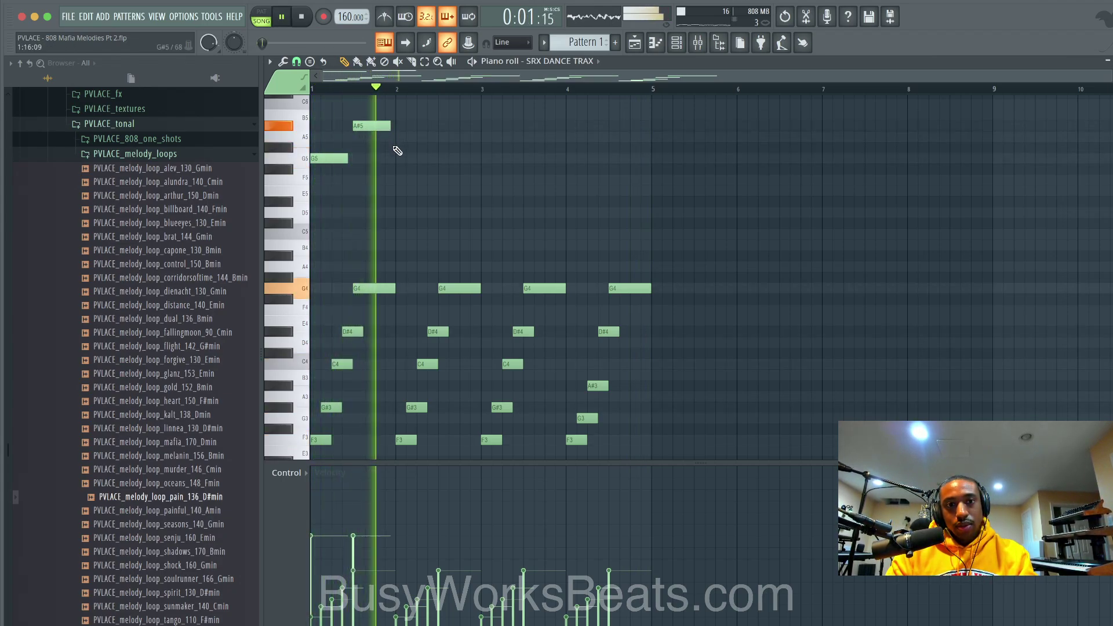
- Add an F5 note near the end of bar 1, following the A#5 note, and play the song
key(space)
click(374, 175)
key(space)
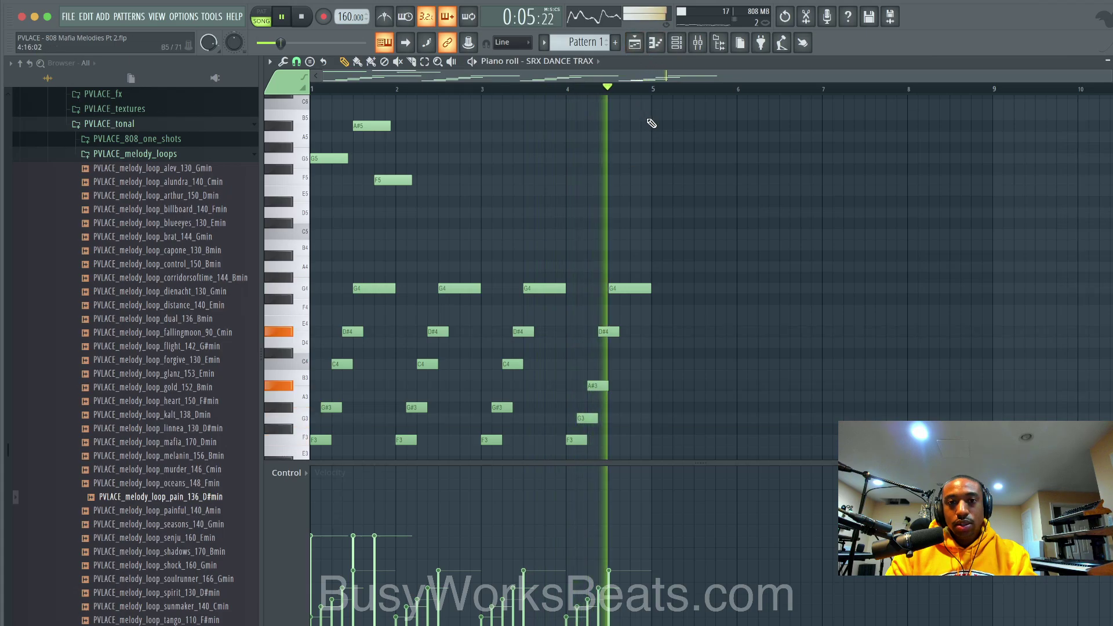
key(space)
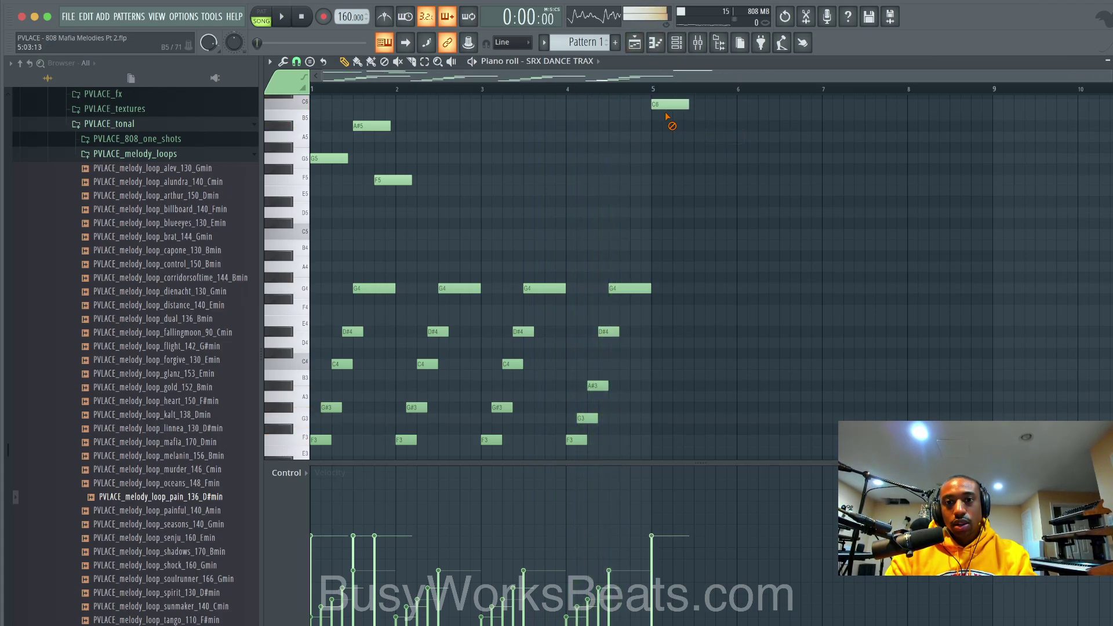
- Duplicate the four-bar melody into bars 5 to 8 and change the copy's high notes to C6, A#5 and G5
key(super+a)
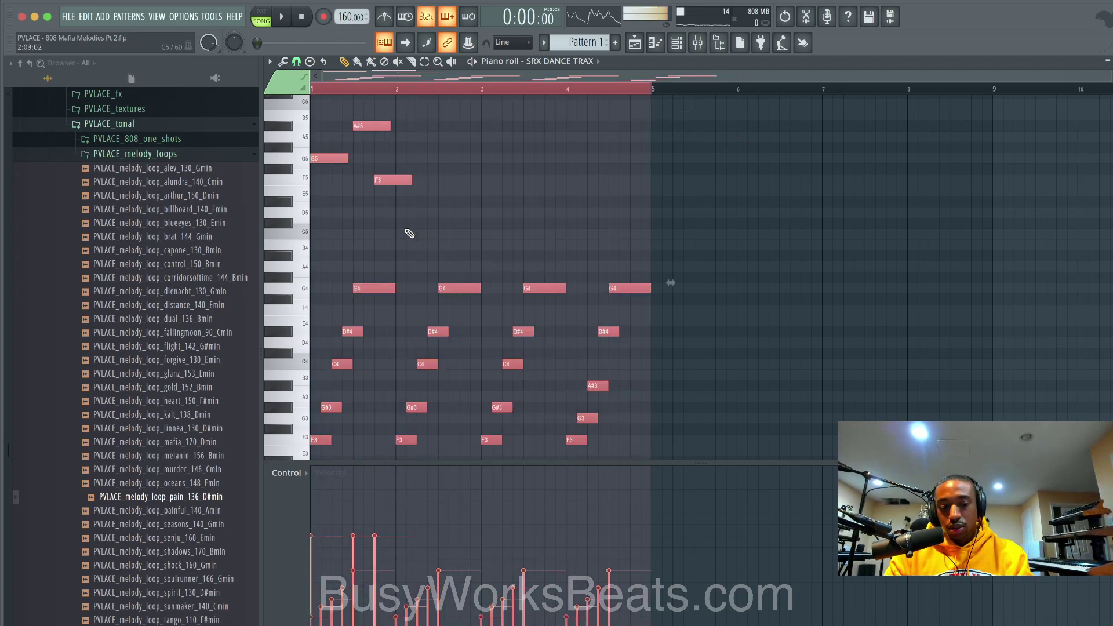
key(super+b)
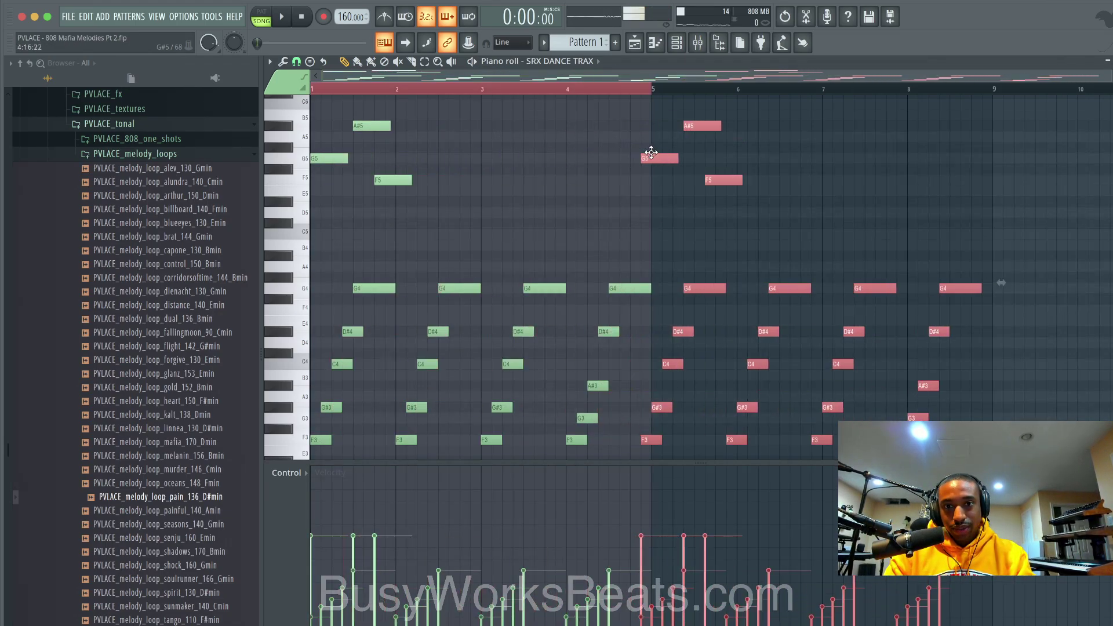
key(super+d)
key(super+d)
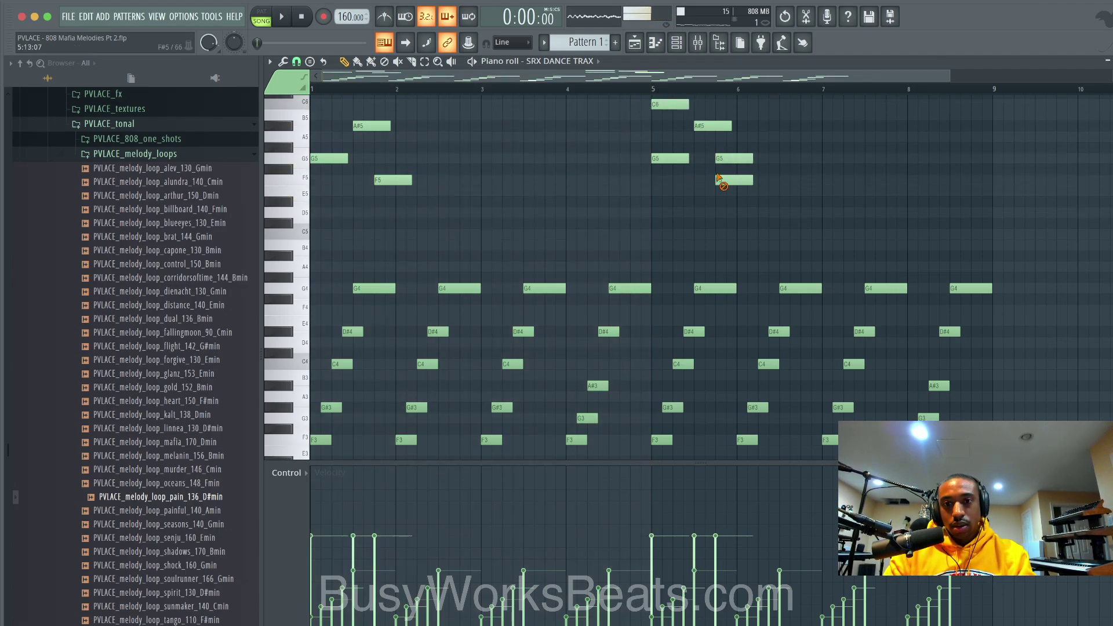
- Remove the overlapping Pattern 1 clips from Track 1, leaving two eight-bar clips across bars 1 to 16, and play the arrangement
click(640, 46)
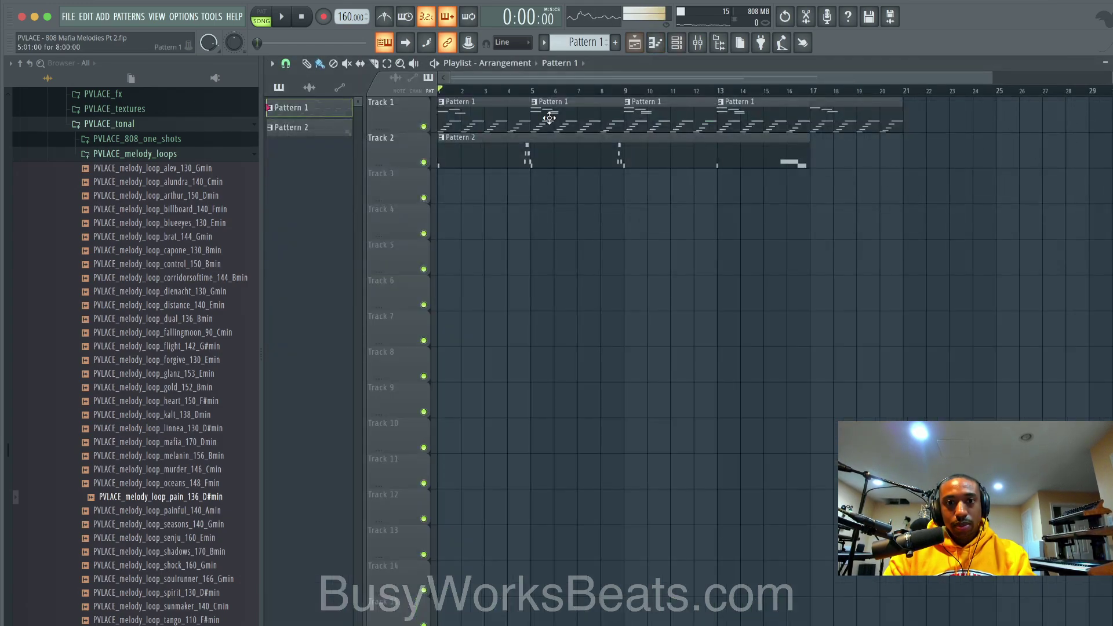
right_click(742, 112)
key(space)
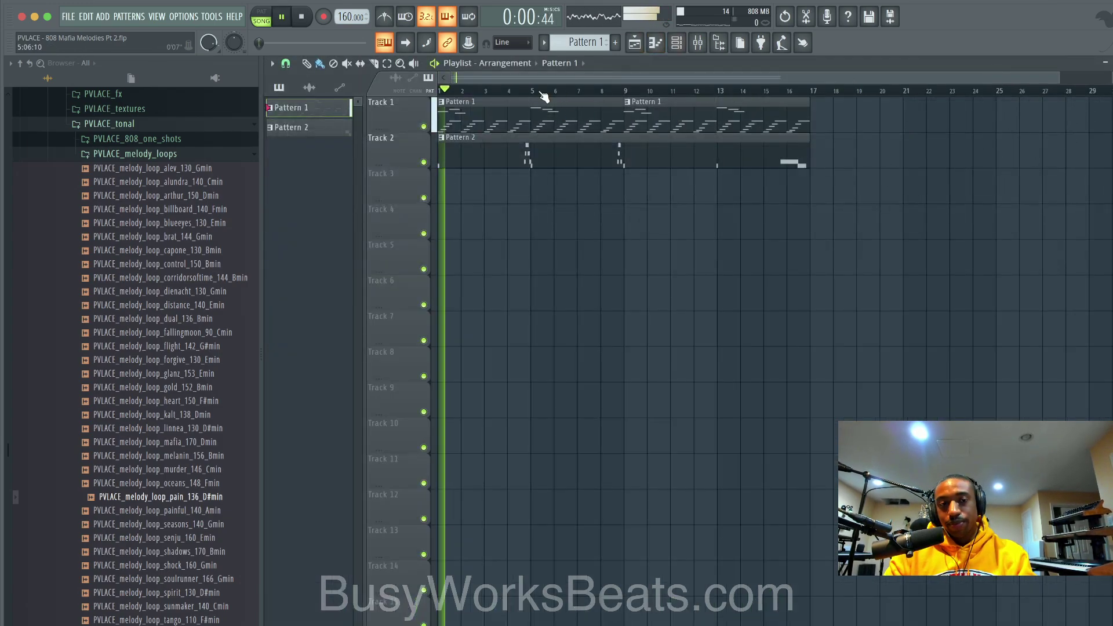
- Set the fine time shift of SRX DANCE TRAX to 0:01 while the song plays, and close its settings
click(685, 49)
click(367, 98)
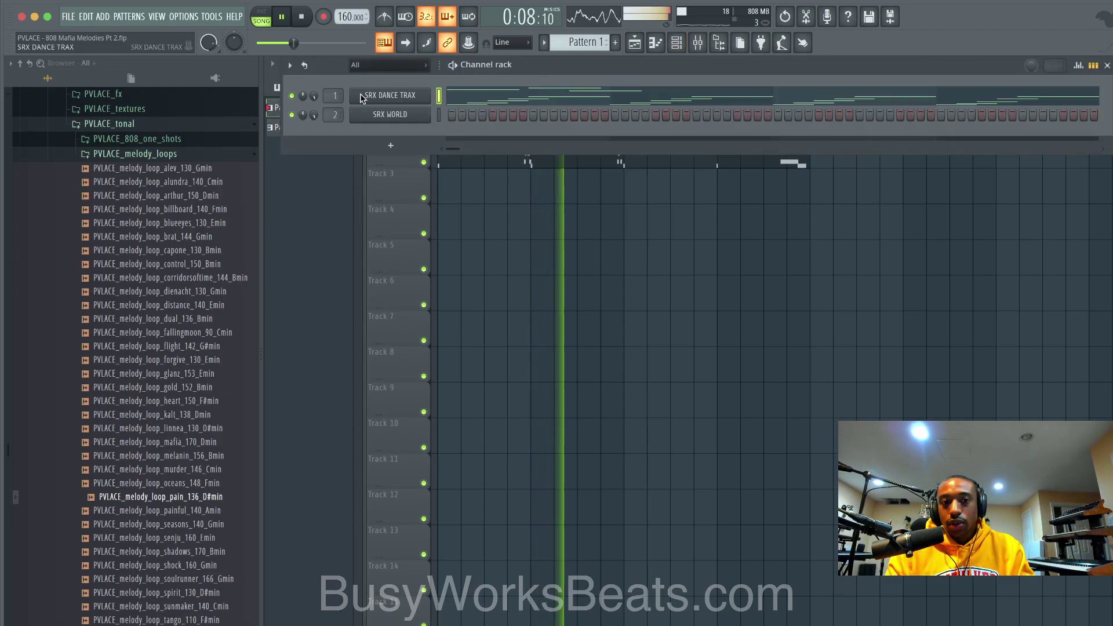
click(146, 168)
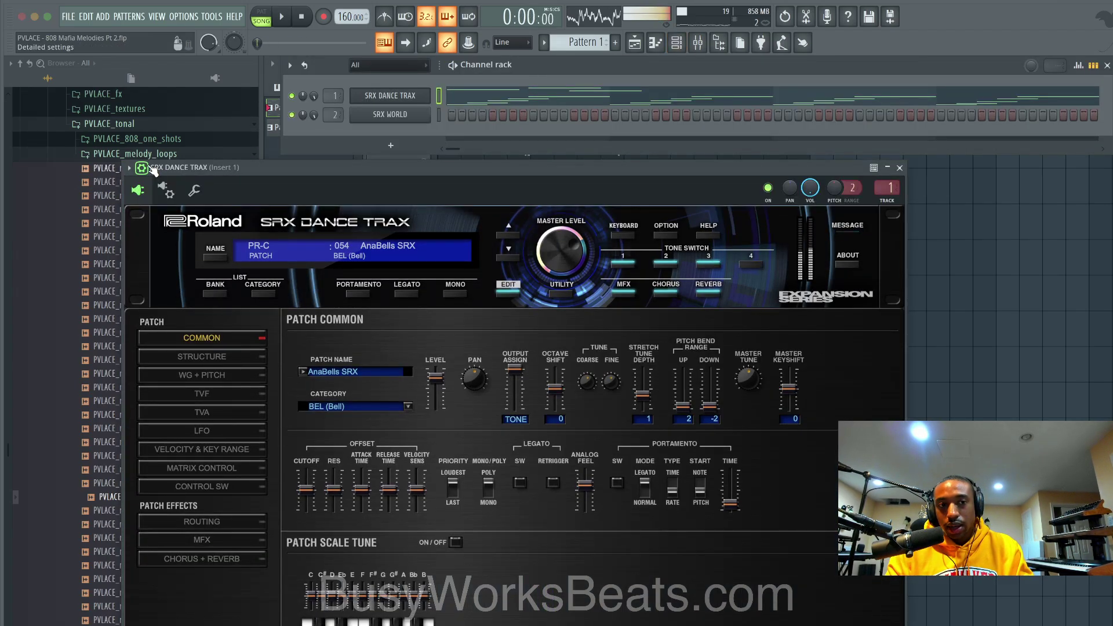
click(194, 191)
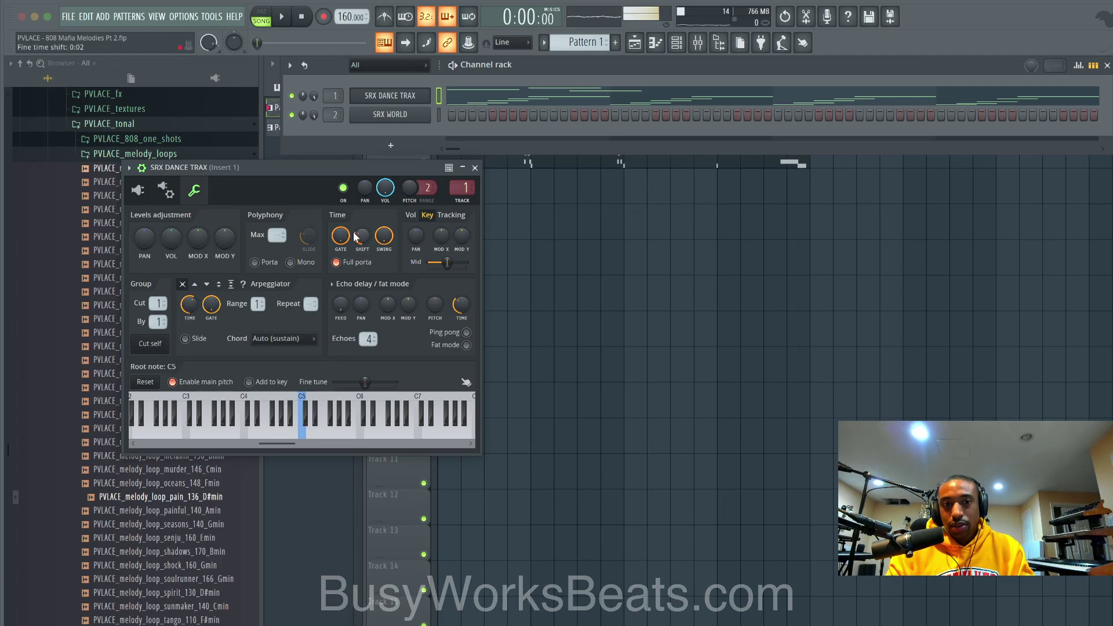
key(space)
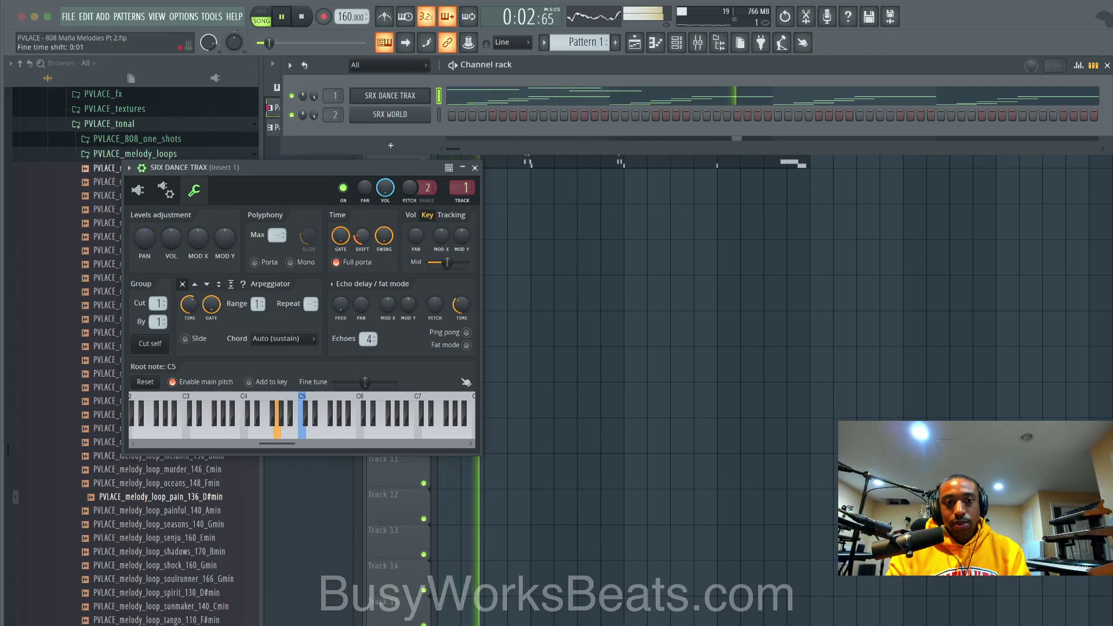
drag(360, 231, 360, 243)
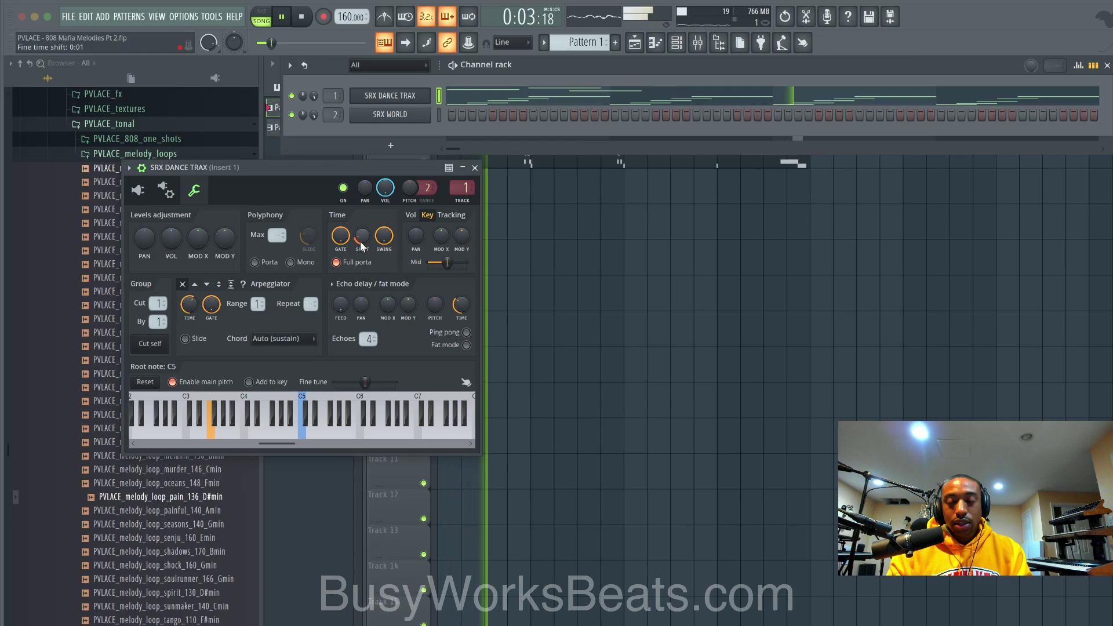
click(474, 168)
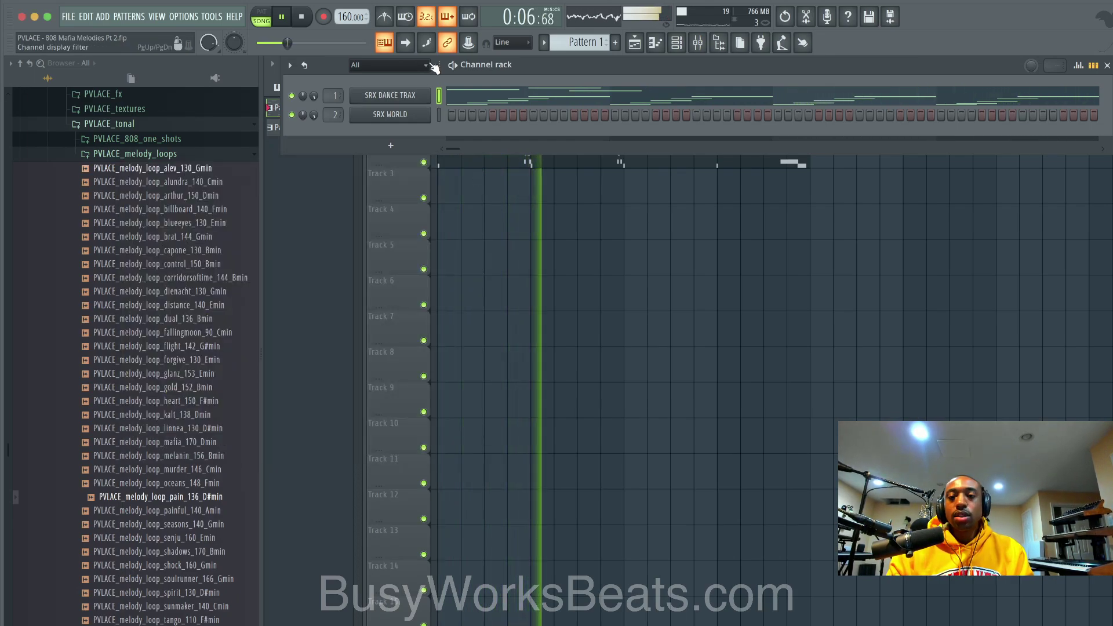
click(385, 95)
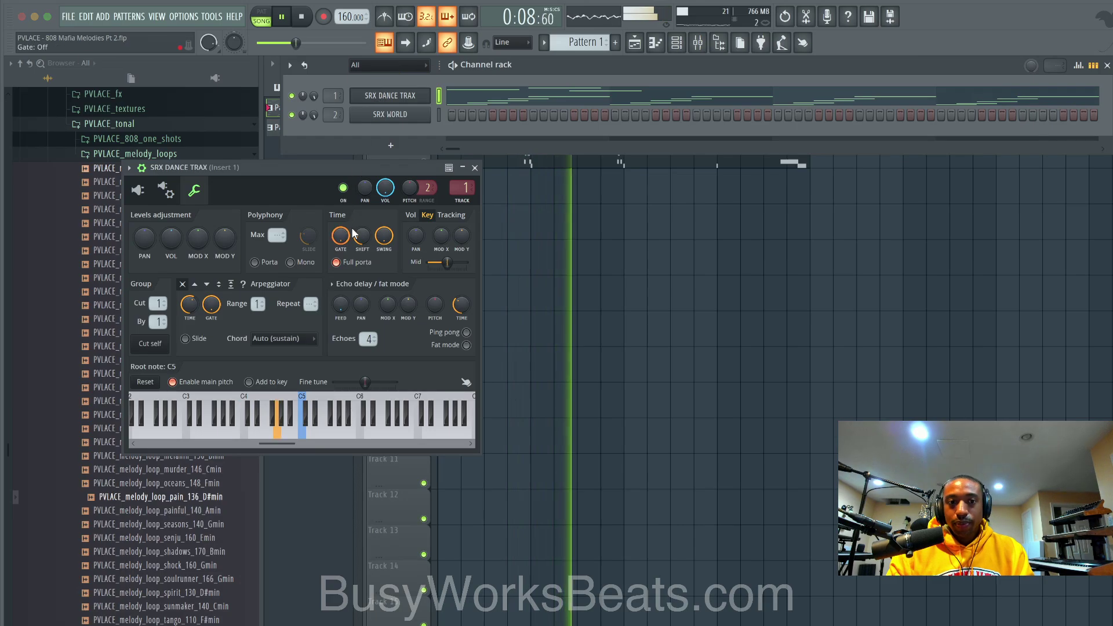
click(473, 168)
click(545, 240)
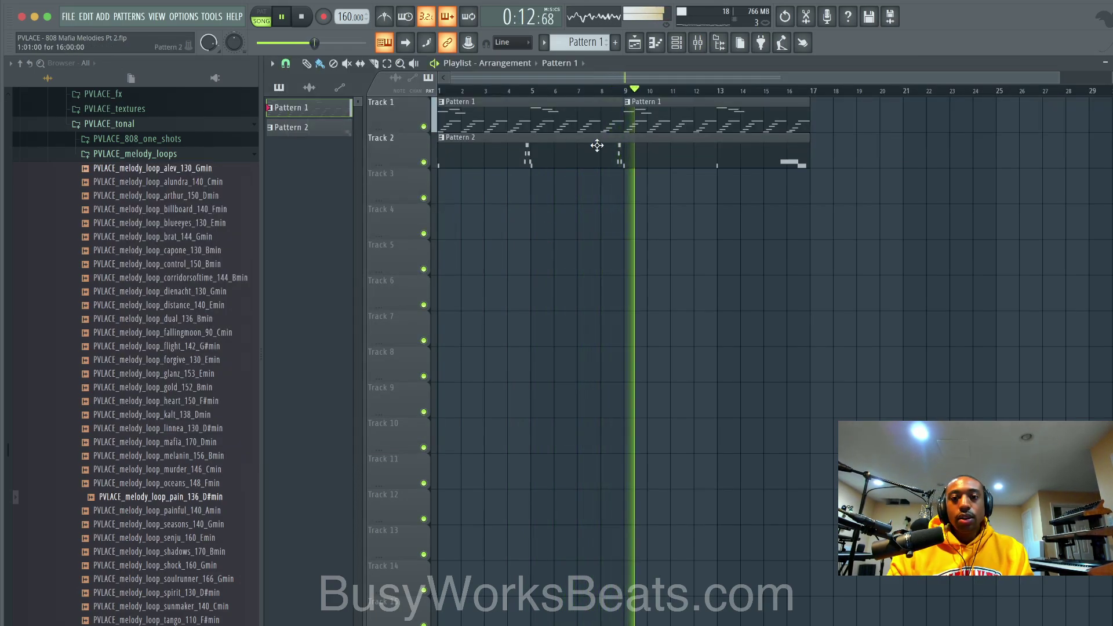
- Set the fine time shift of the SRX WORLD pan pipes to 0:01 and close the instrument
click(677, 42)
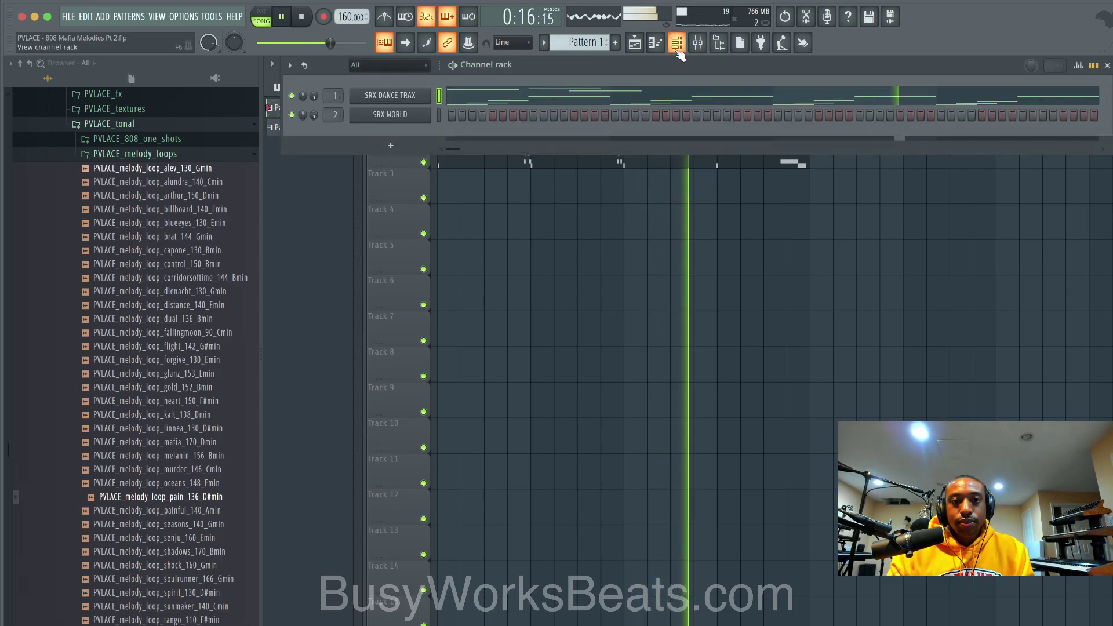
click(384, 121)
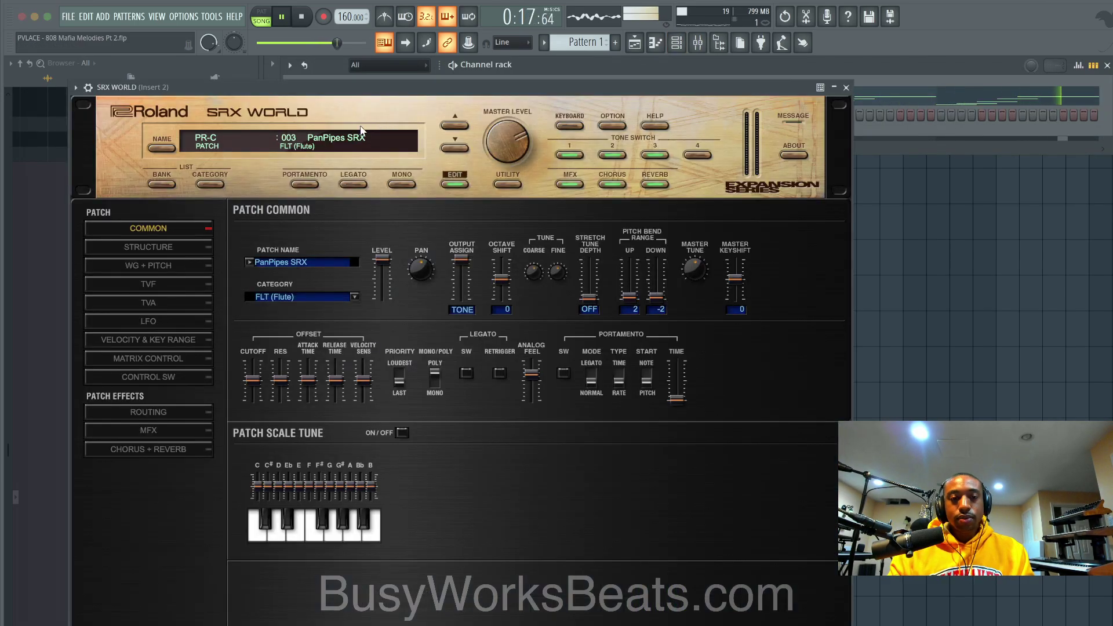
click(88, 88)
click(140, 110)
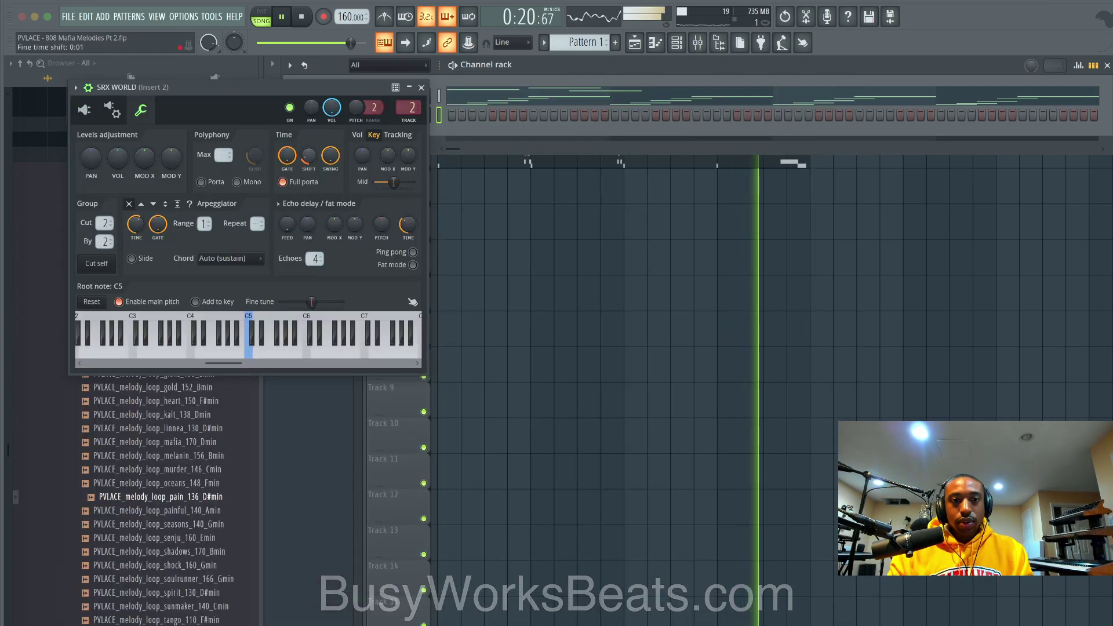
click(422, 87)
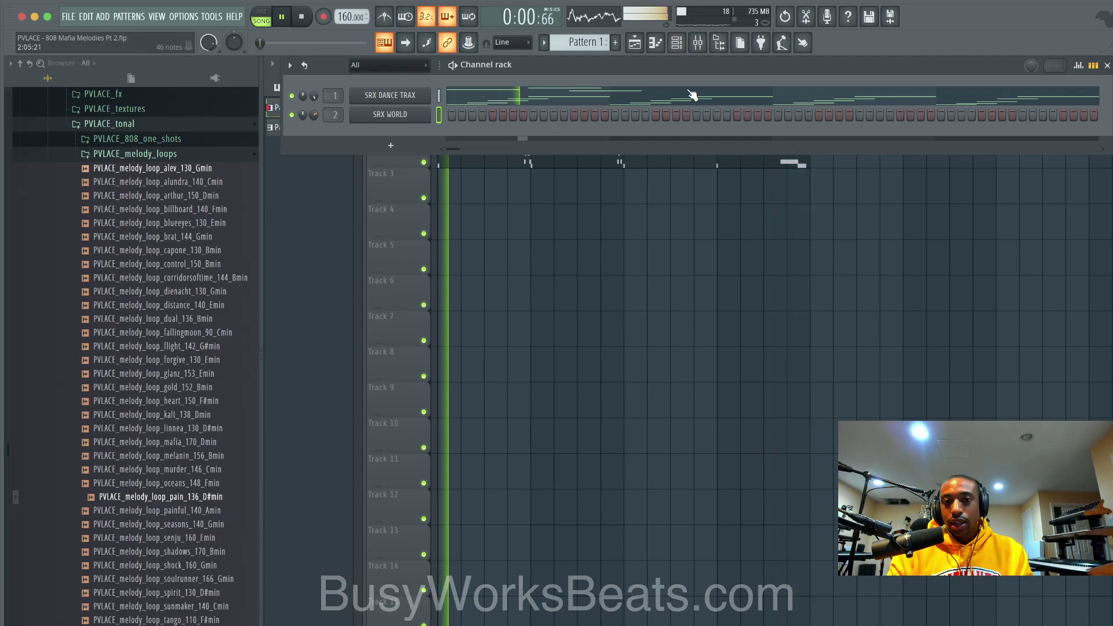
- Listen to the arrangement with the Desk Mic mixer track muted, stop playback, unmute the track and close the mixer
key(F9)
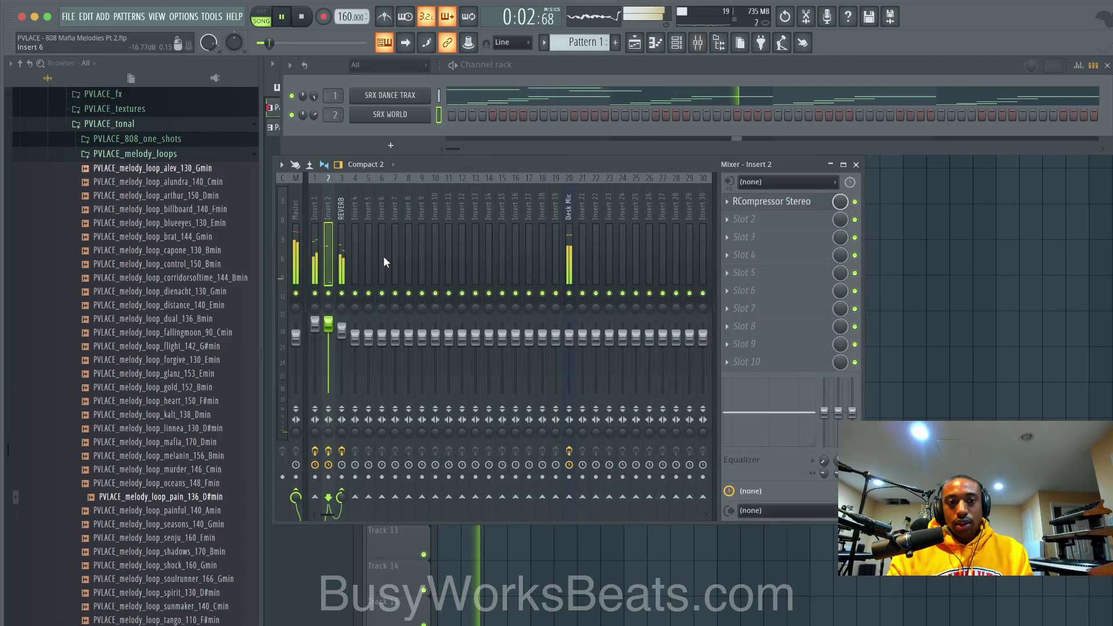
click(570, 293)
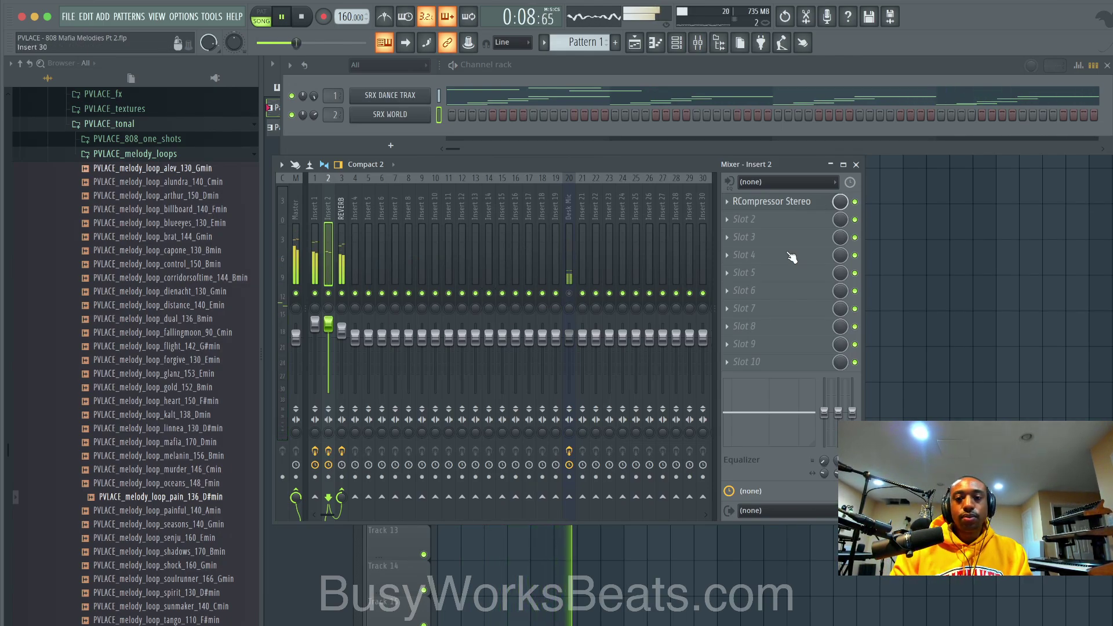
click(881, 264)
click(697, 49)
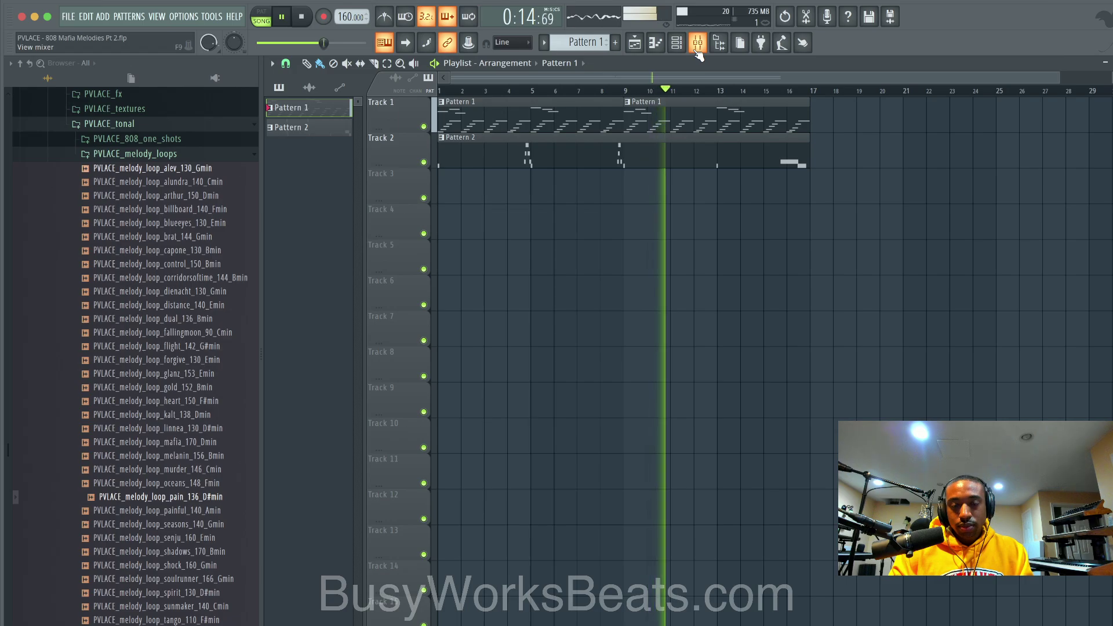
click(697, 45)
key(space)
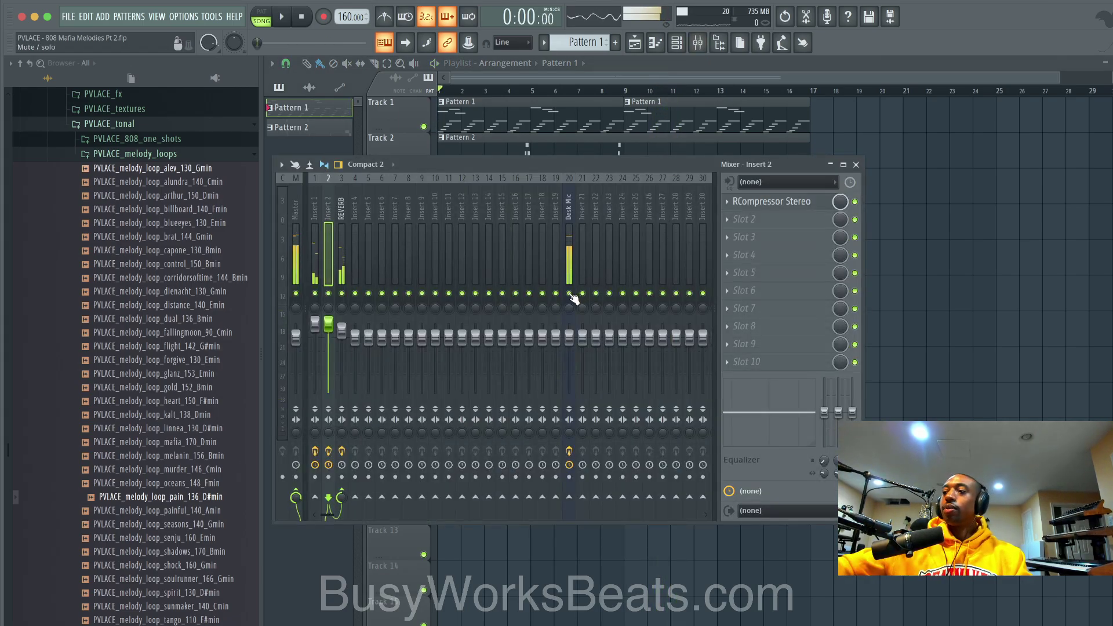
key(F9)
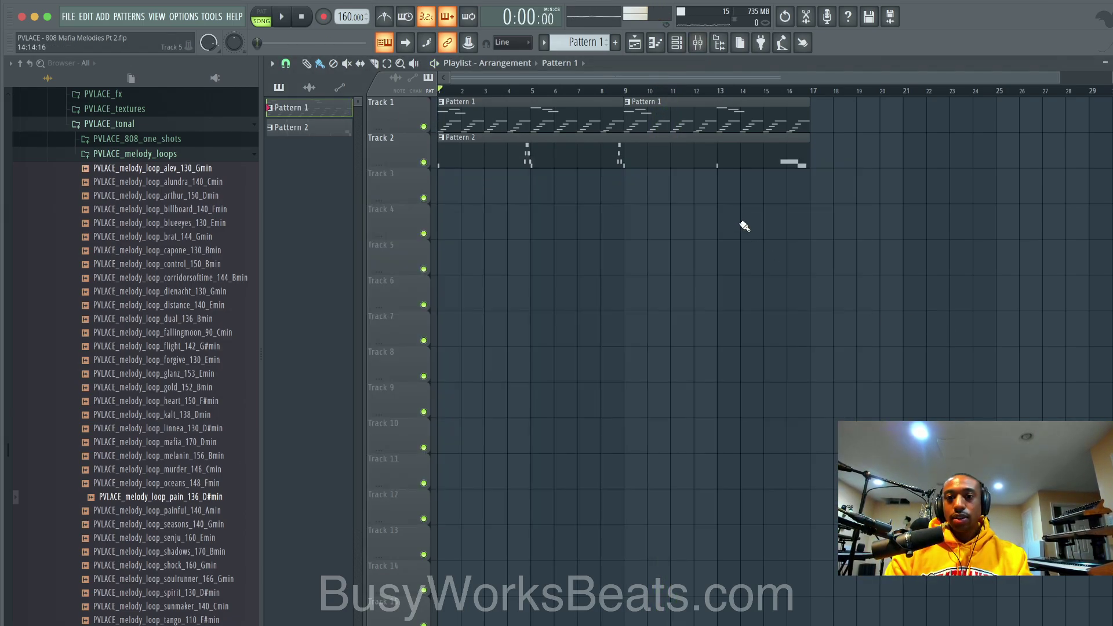
- Merge all clips on Tracks 1 and 2 into a single pattern clip and consolidate Track 1 to audio
drag(790, 203, 481, 95)
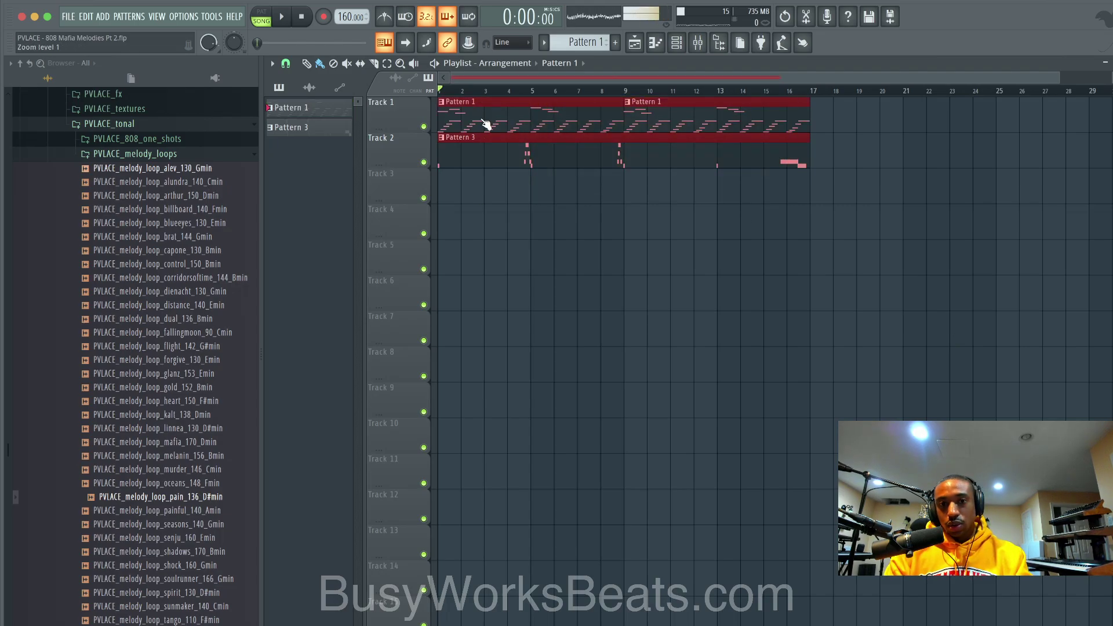
key(ctrl+g)
right_click(401, 107)
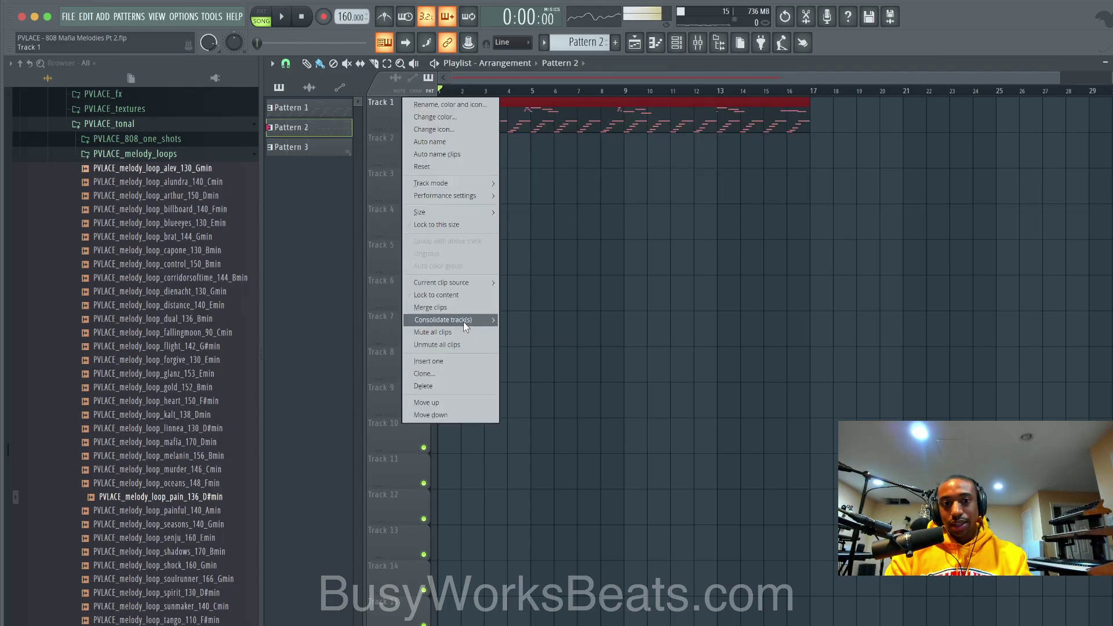
mouse_move(464, 321)
click(513, 318)
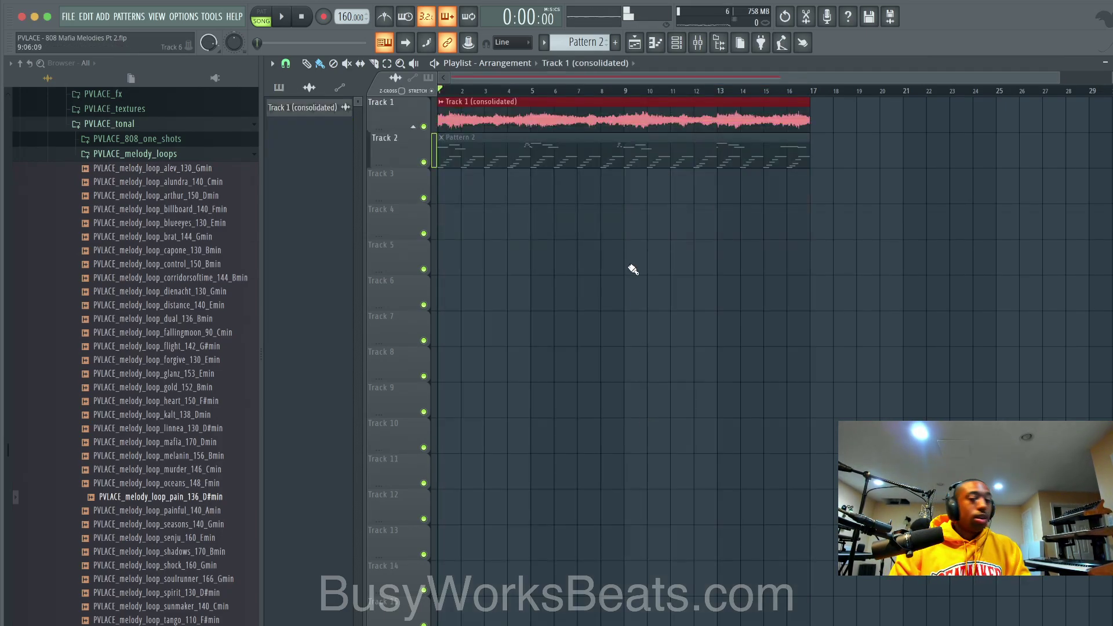
- Try the Reverse effect on the consolidated Track 1 audio clip, play it briefly and turn the effect off
right_click(443, 110)
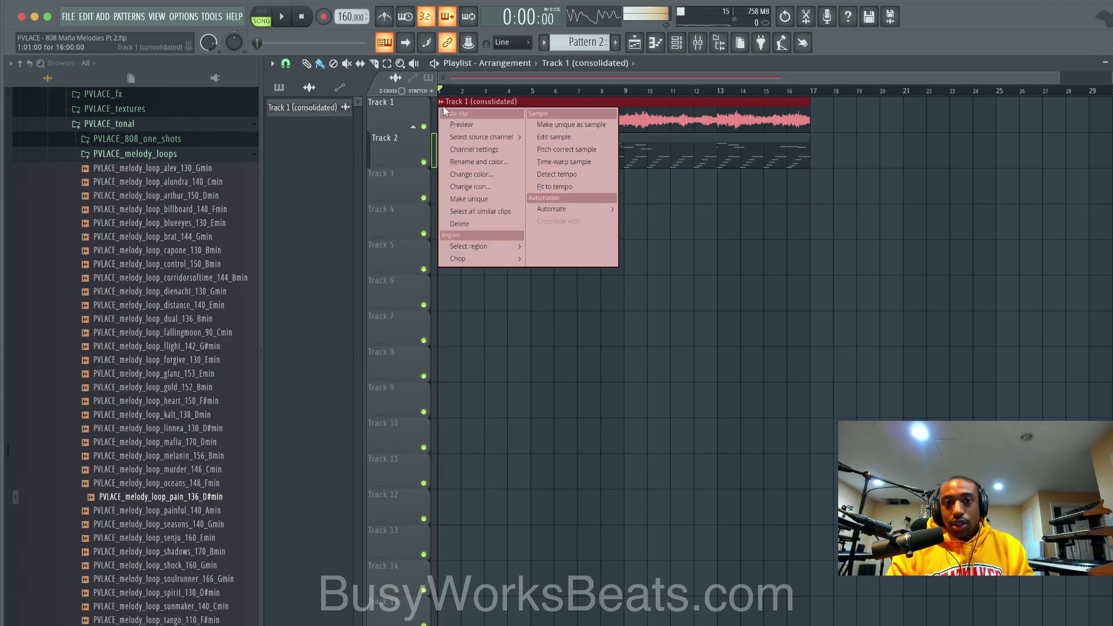
click(462, 149)
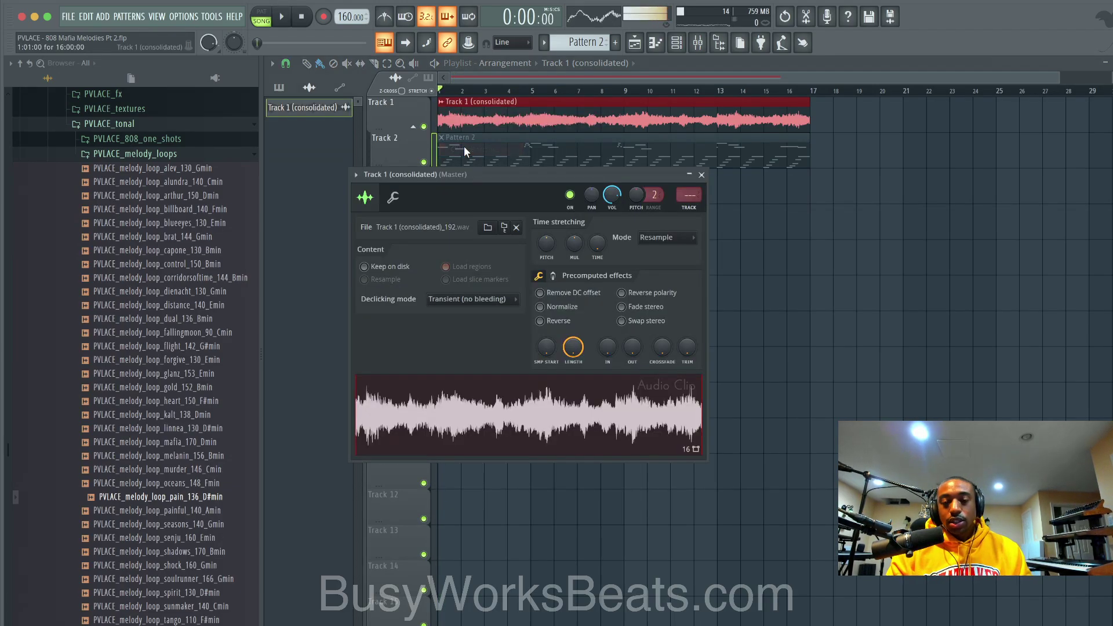
click(562, 323)
key(space)
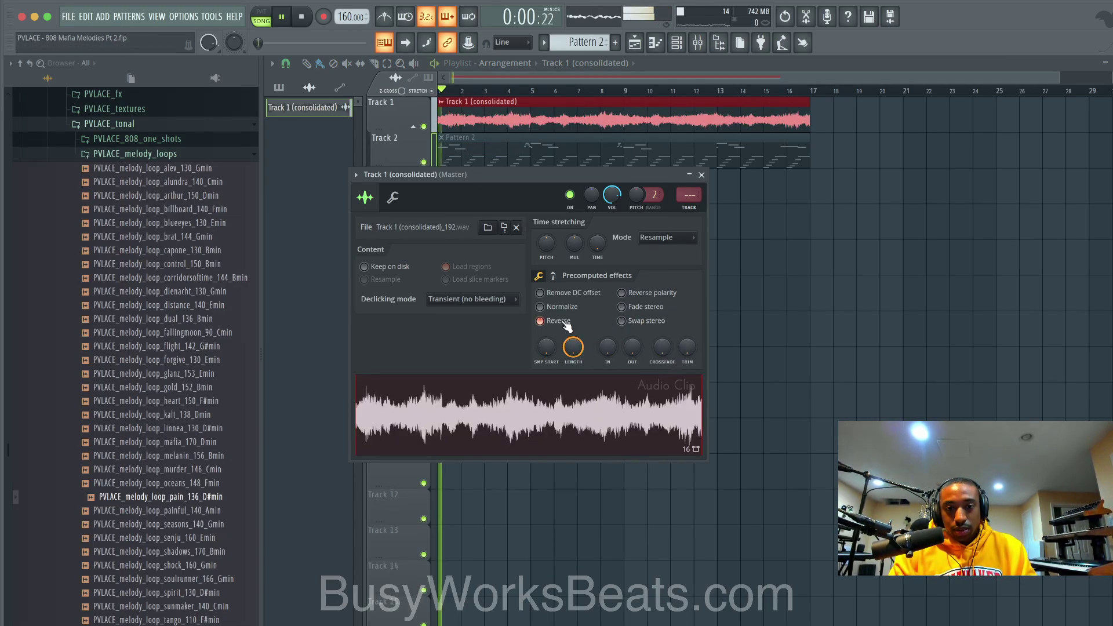
key(space)
click(564, 323)
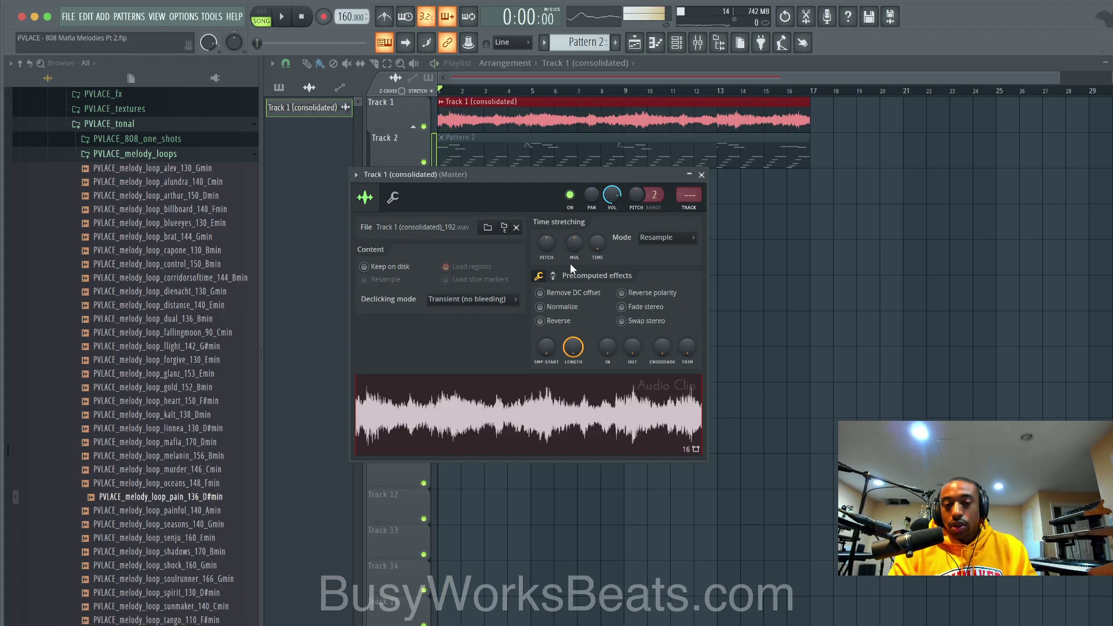
- Set the clip's time-stretching mode to Stretch with adjusted pitch and time, and raise the project tempo to 166 BPM during playback
click(650, 238)
click(652, 274)
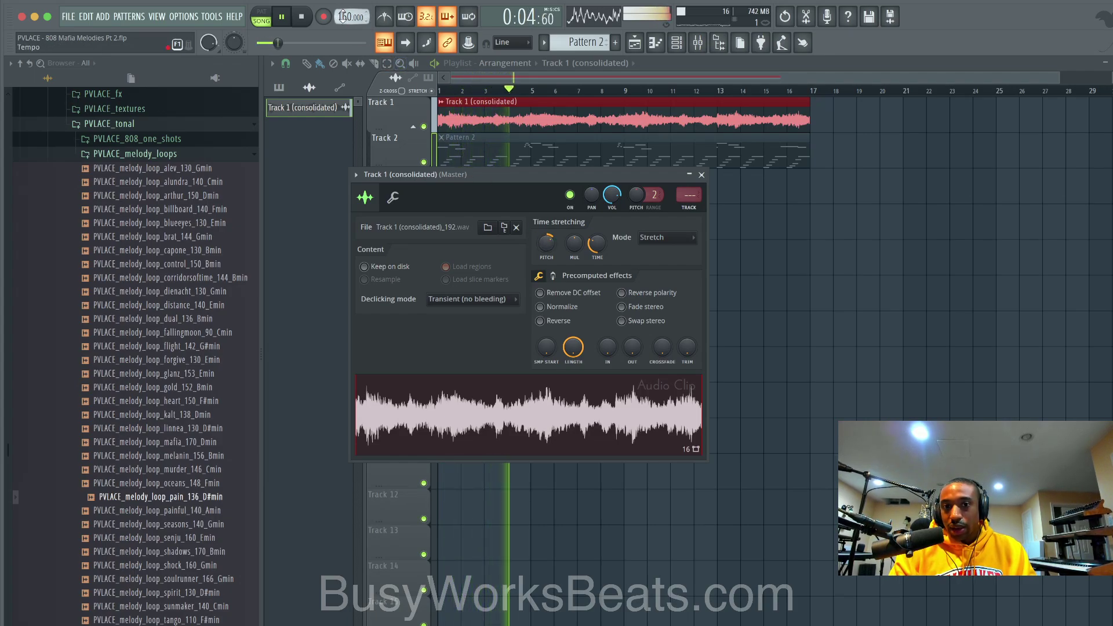
drag(349, 14, 349, 11)
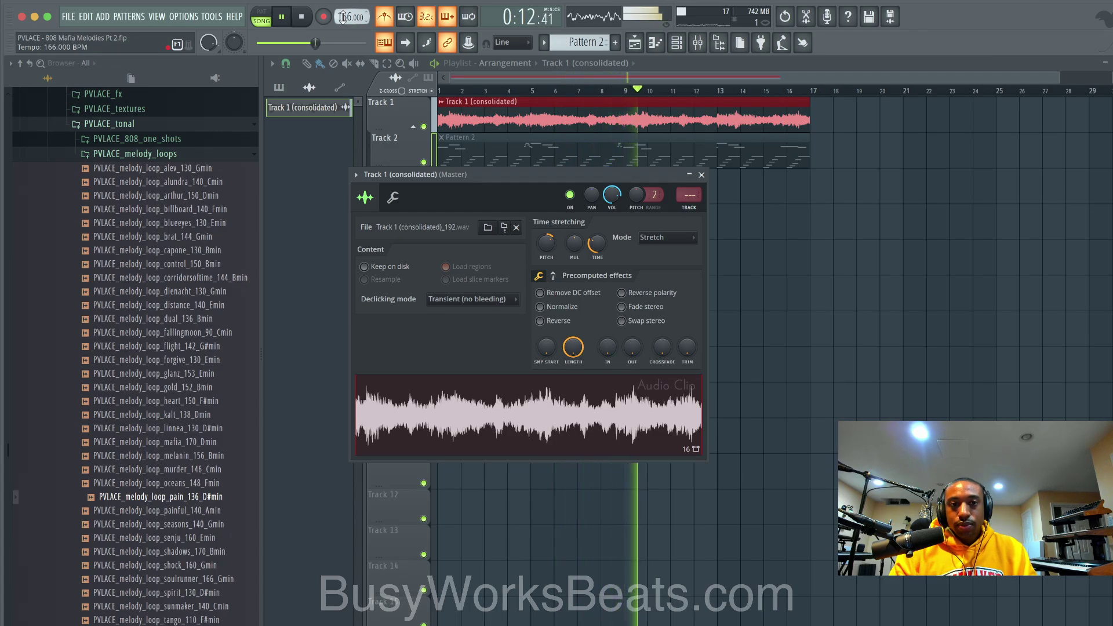
- Turn off the metronome, set the consolidated Track 1 clip's time-stretching pitch shift to -300 cents and restart playback
click(701, 175)
click(384, 16)
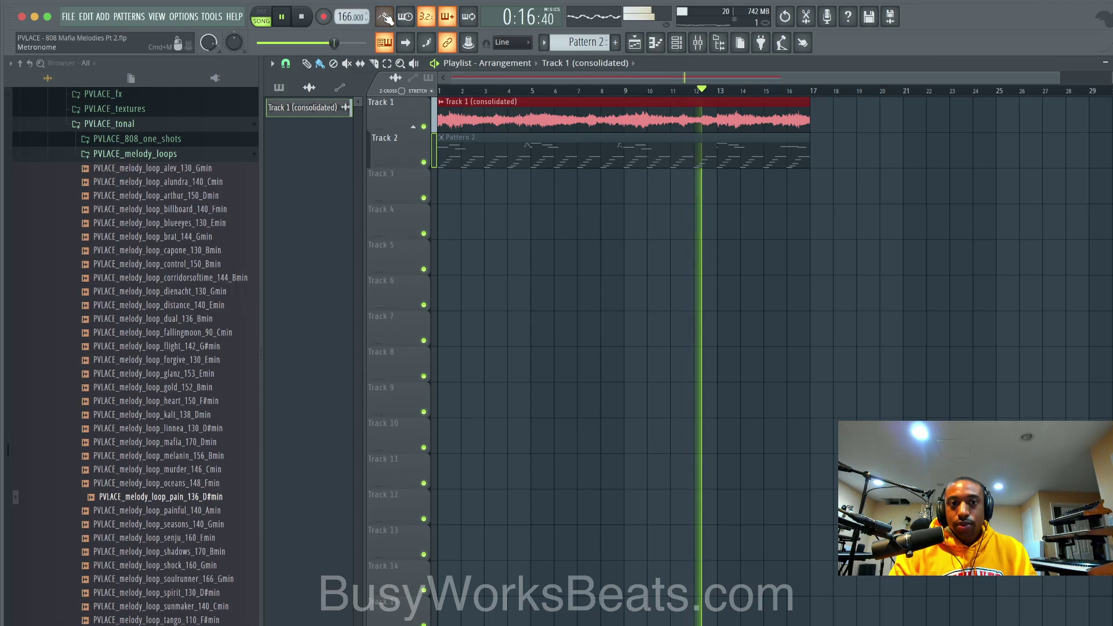
click(442, 103)
click(470, 149)
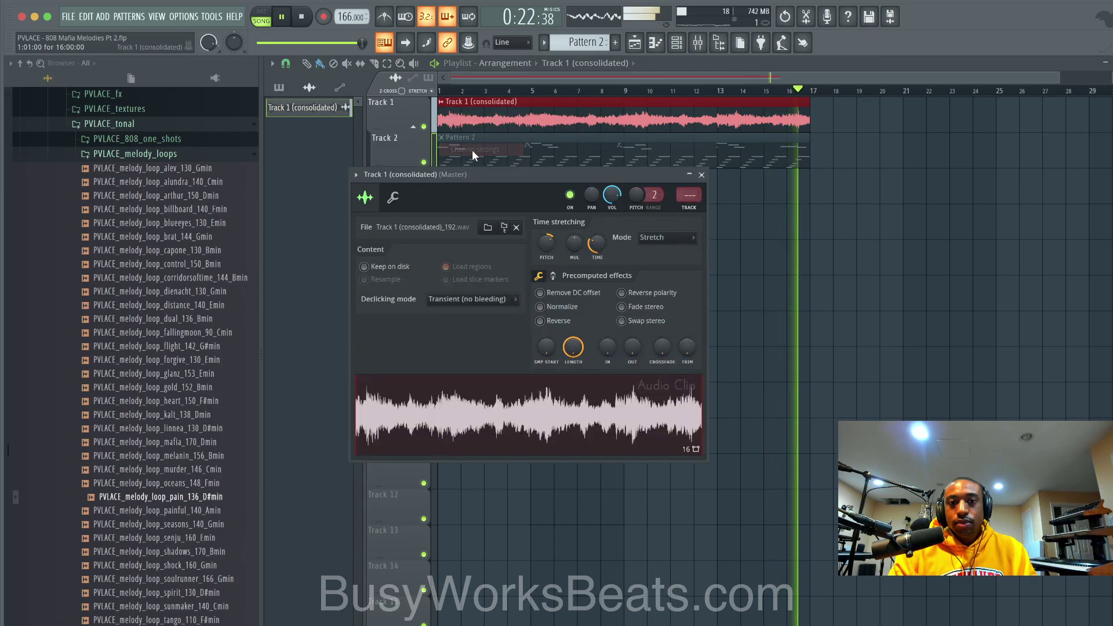
mouse_move(547, 242)
mouse_down()
mouse_move(546, 232)
mouse_move(546, 263)
mouse_up()
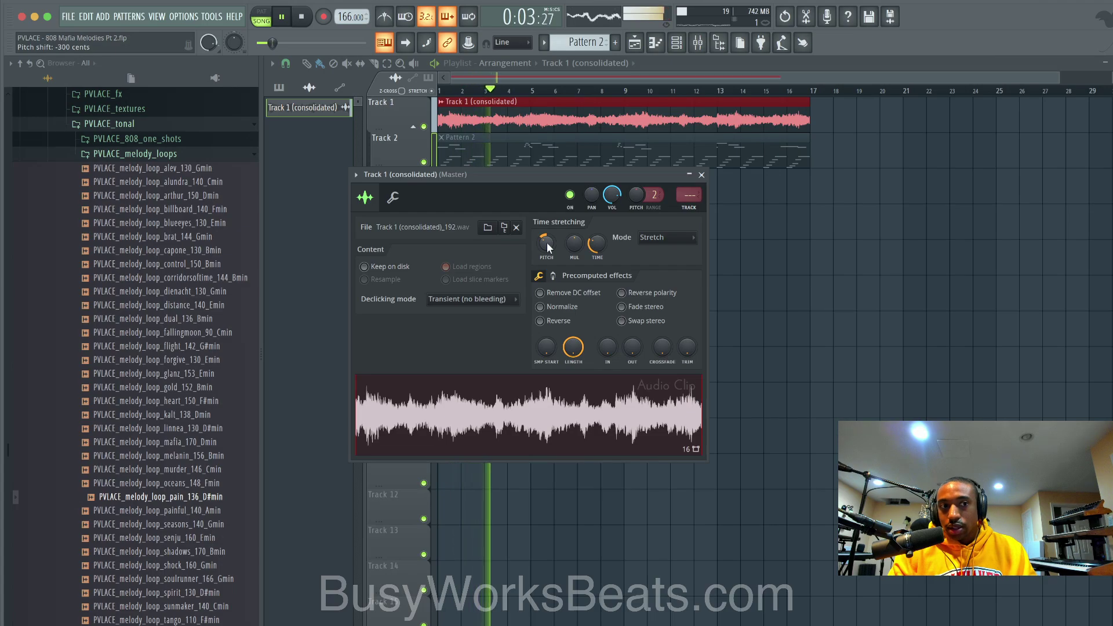
key(space)
key(space)
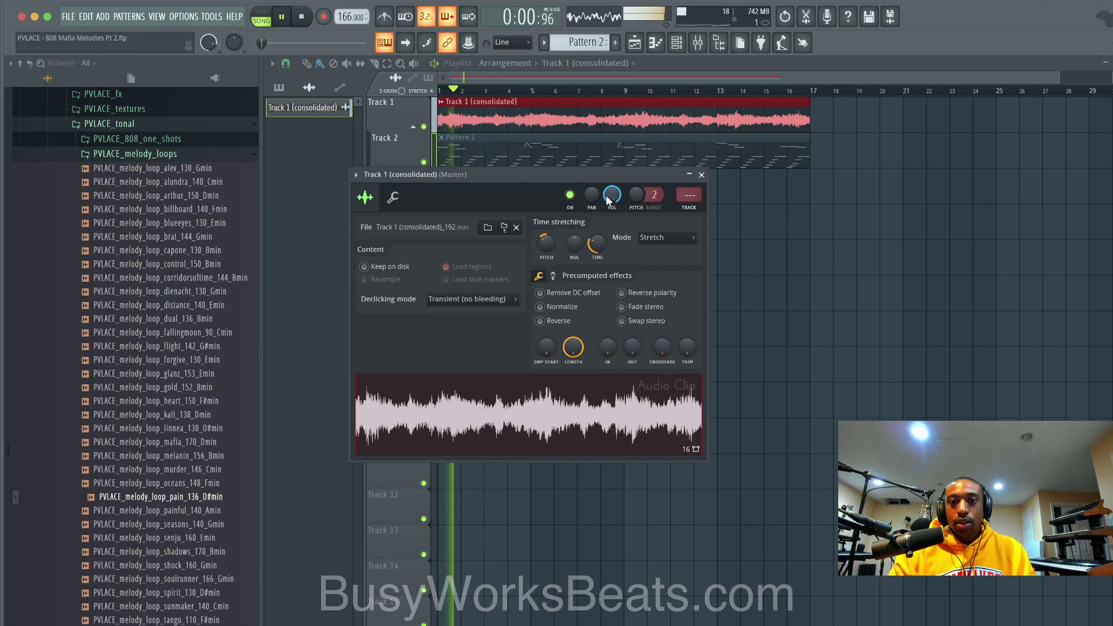
- Set the project tempo to 146 BPM and listen with the Desk Mic mixer track muted, ending with playback stopped and the track unmuted
click(702, 175)
drag(350, 16, 350, 34)
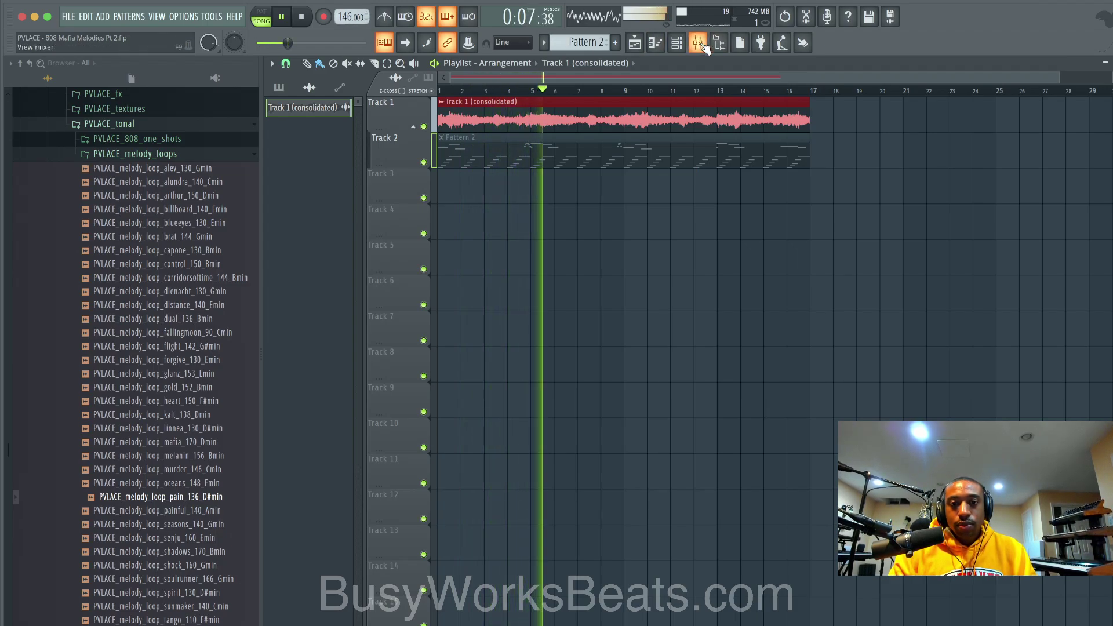
click(708, 42)
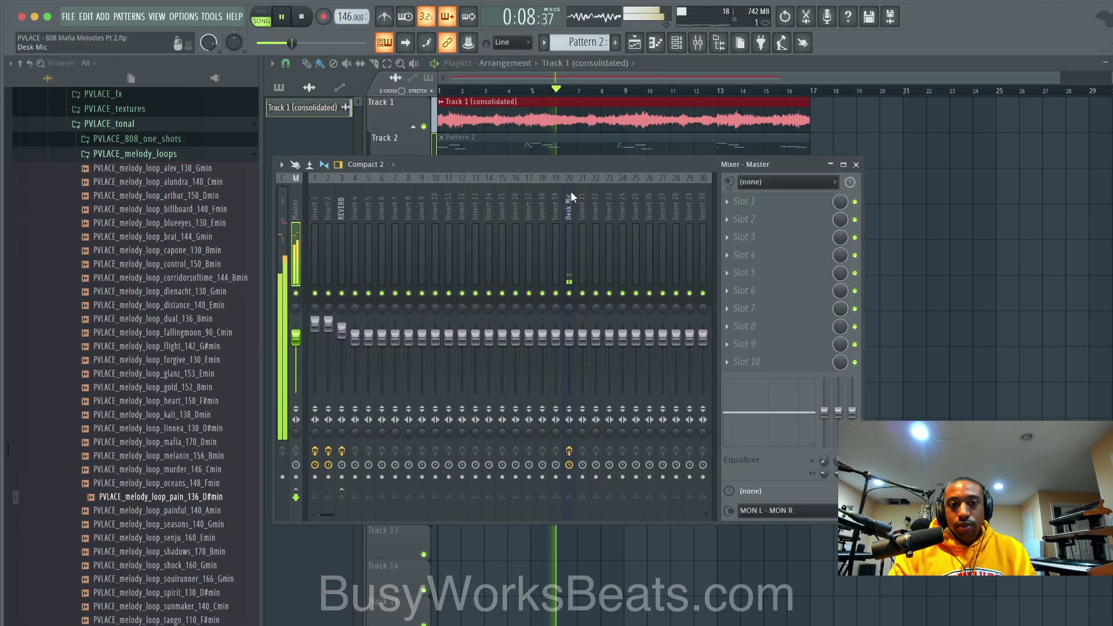
click(569, 294)
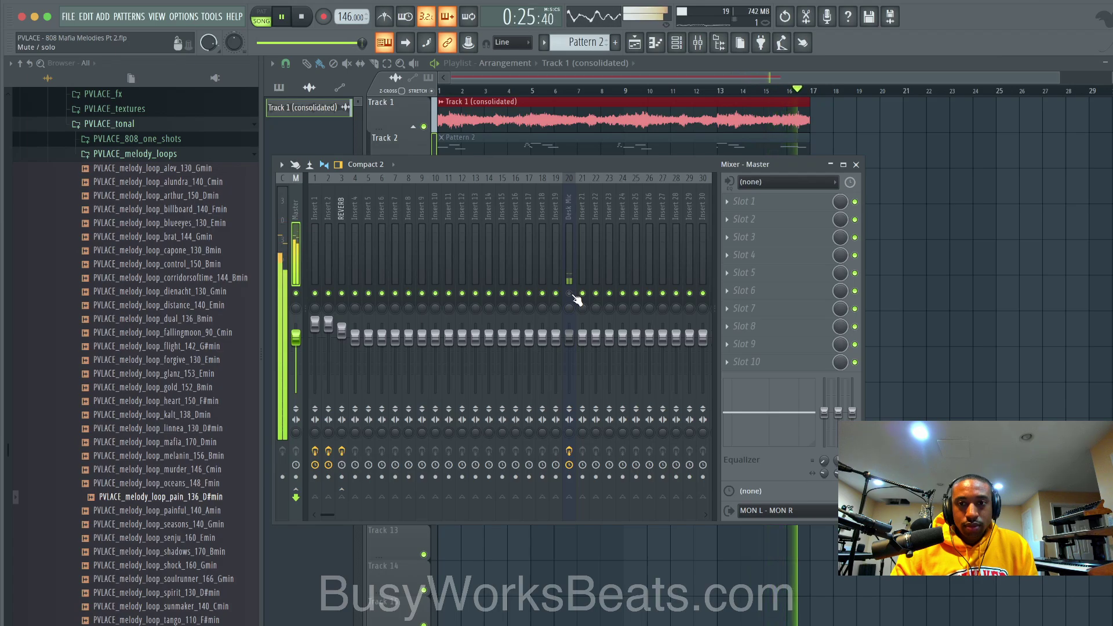
key(space)
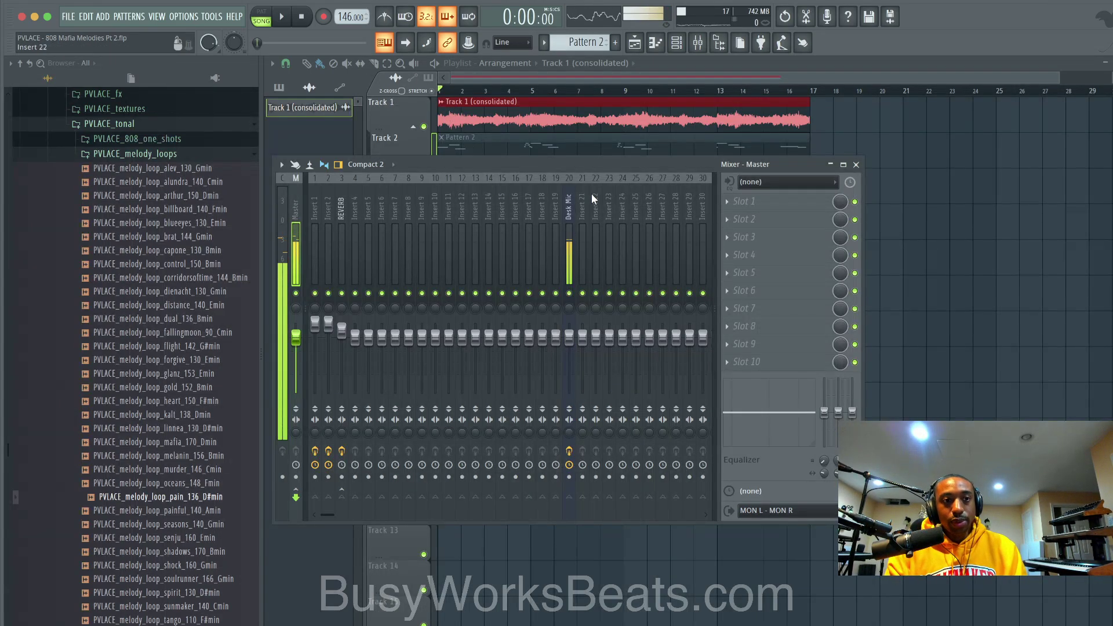
click(584, 207)
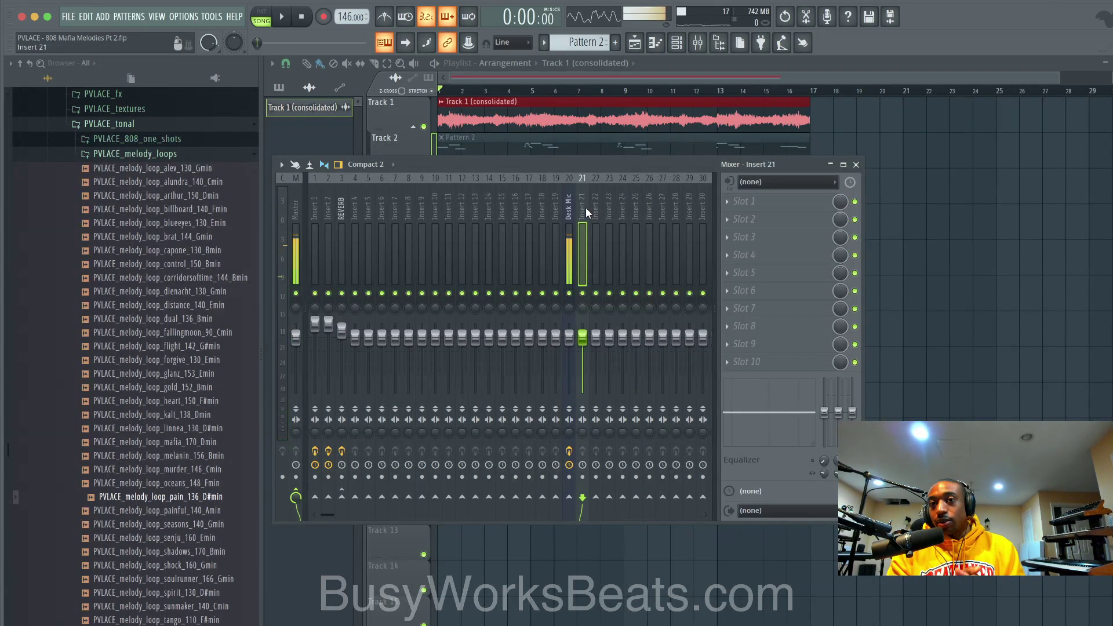